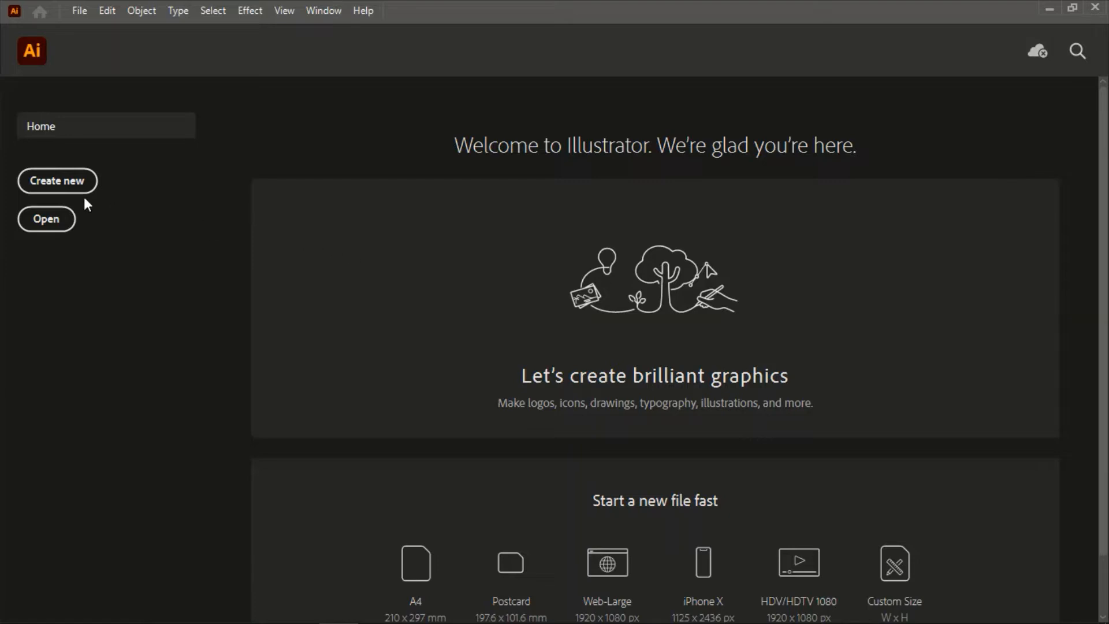
# Step: Start a new document and set its units to inches, with a width of 9 in and a height of 10 in
pyautogui.click(61, 182)
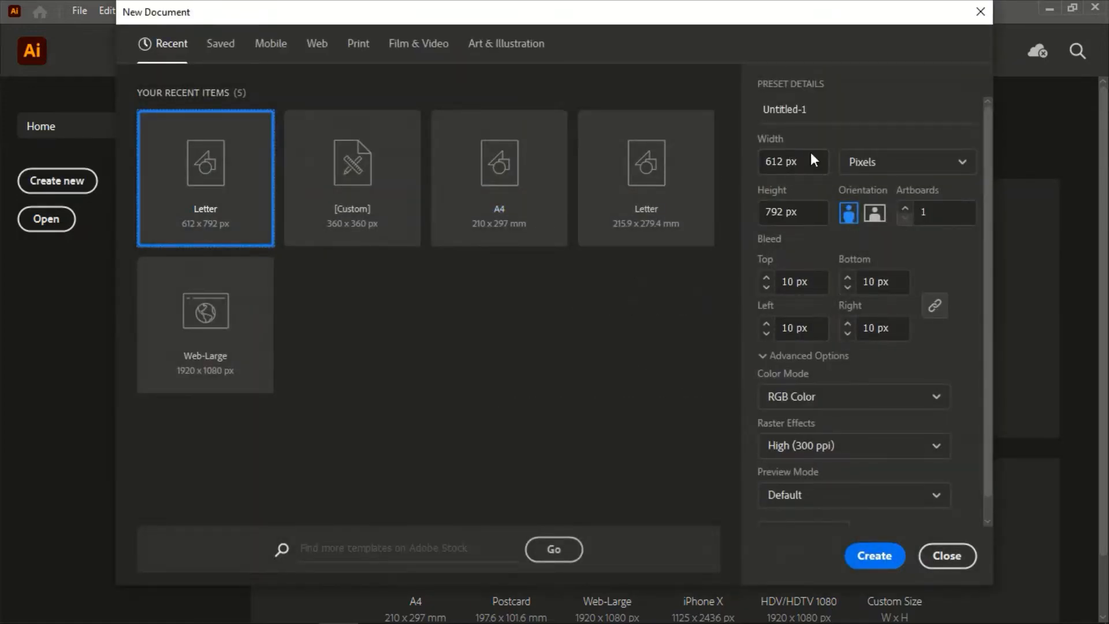
pyautogui.click(876, 161)
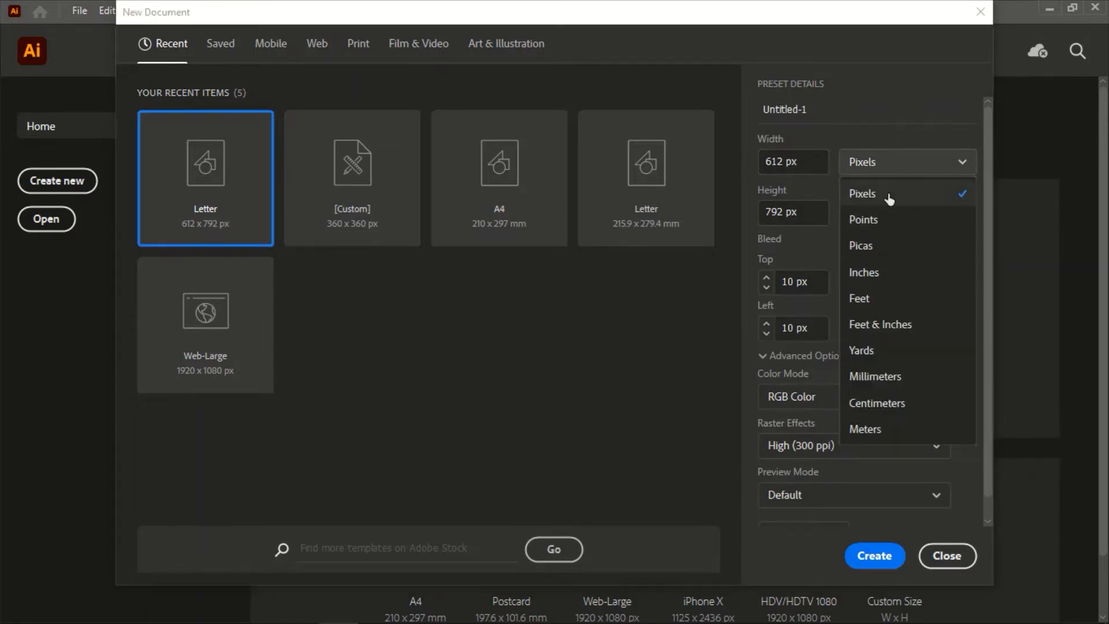
pyautogui.click(891, 275)
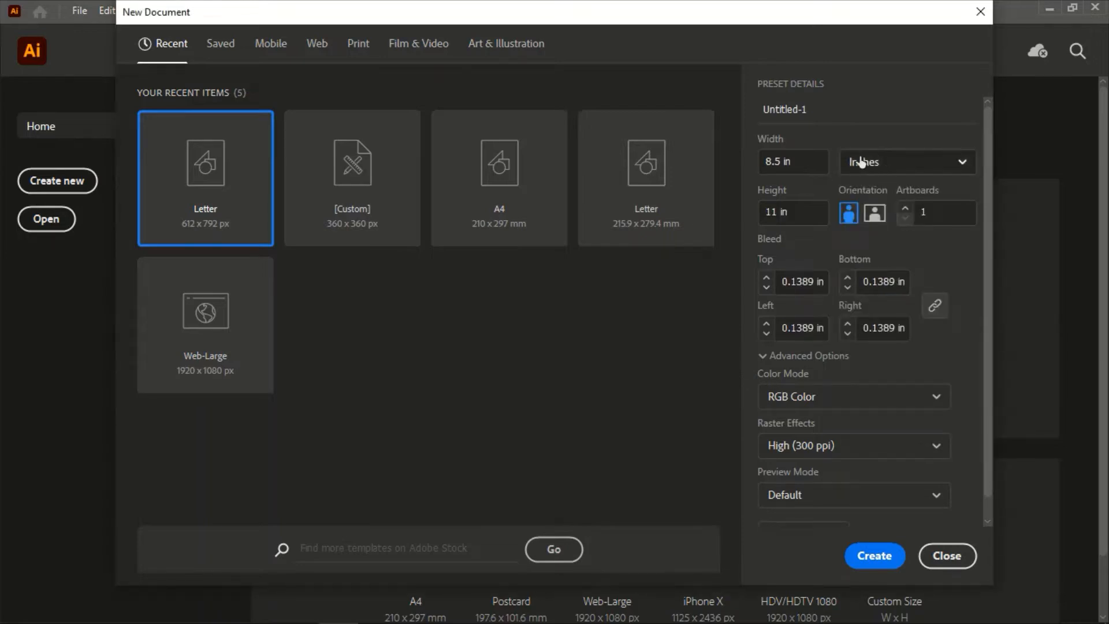
pyautogui.click(891, 168)
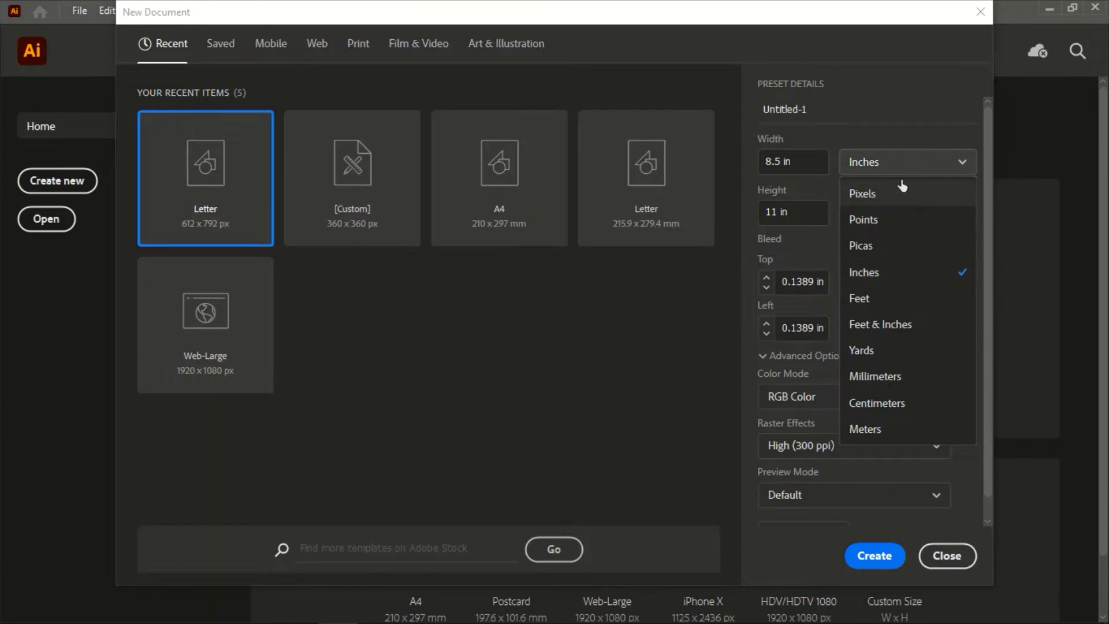
pyautogui.click(908, 172)
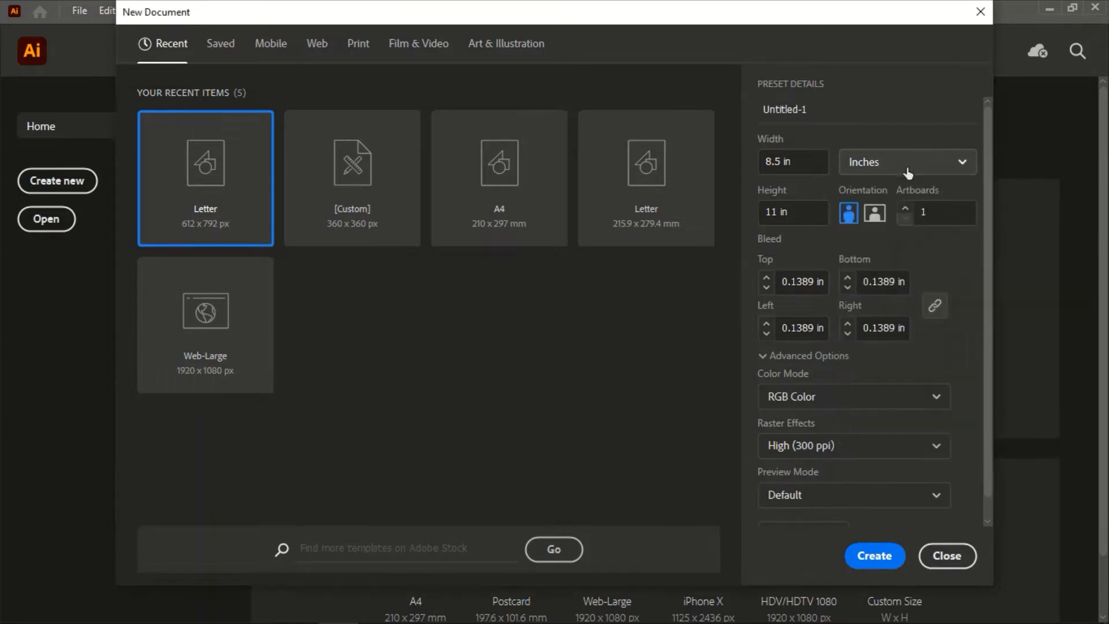
pyautogui.click(812, 163)
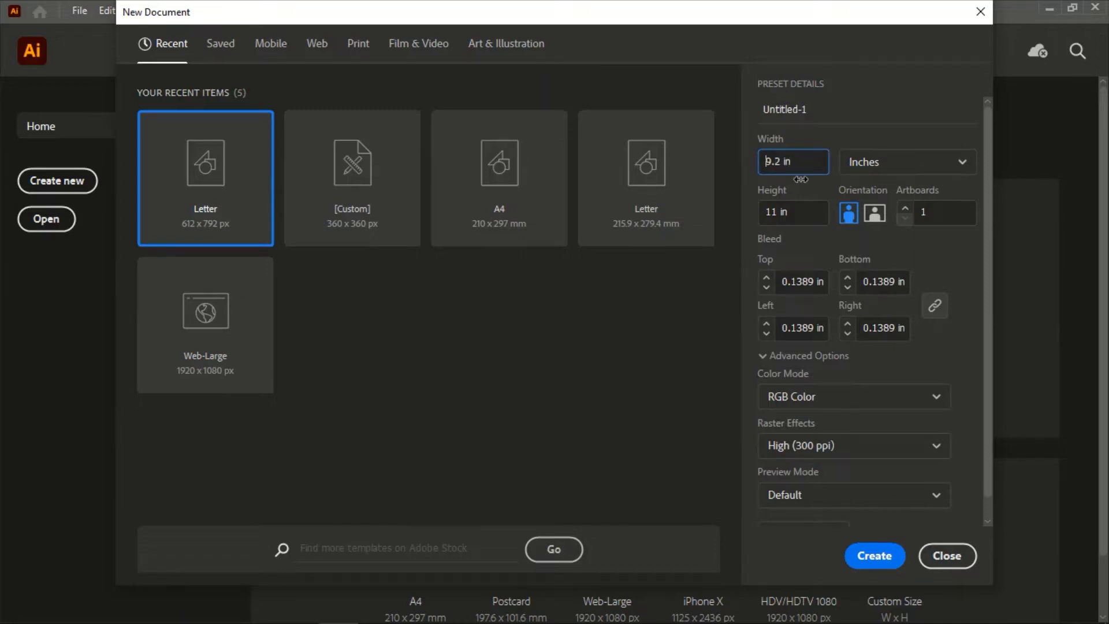
pyautogui.click(792, 211)
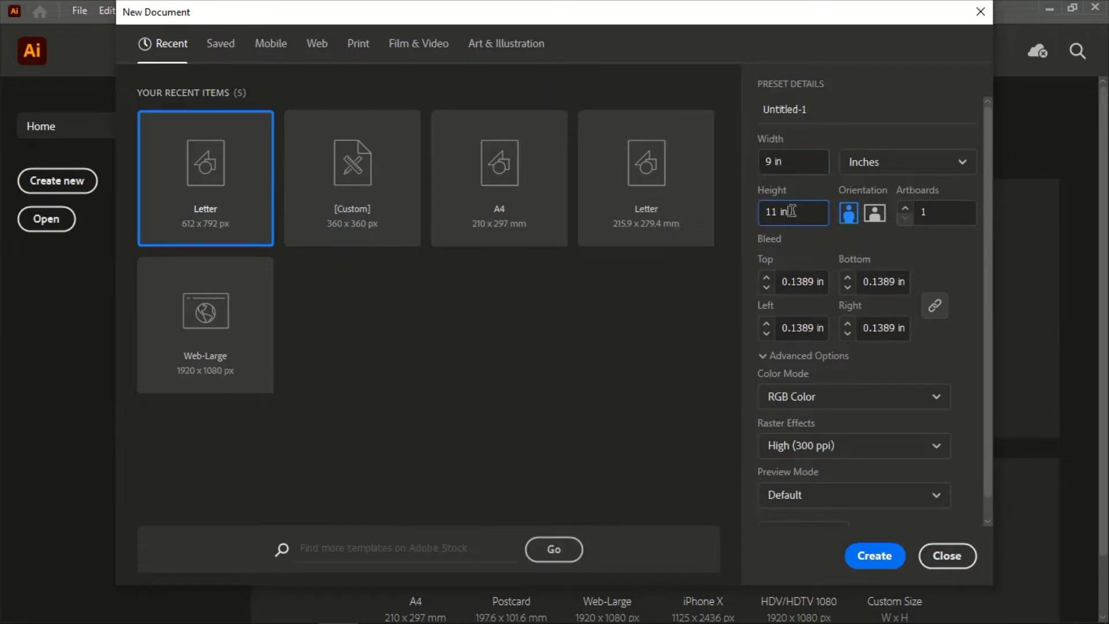
pyautogui.scroll(-4, 793, 211)
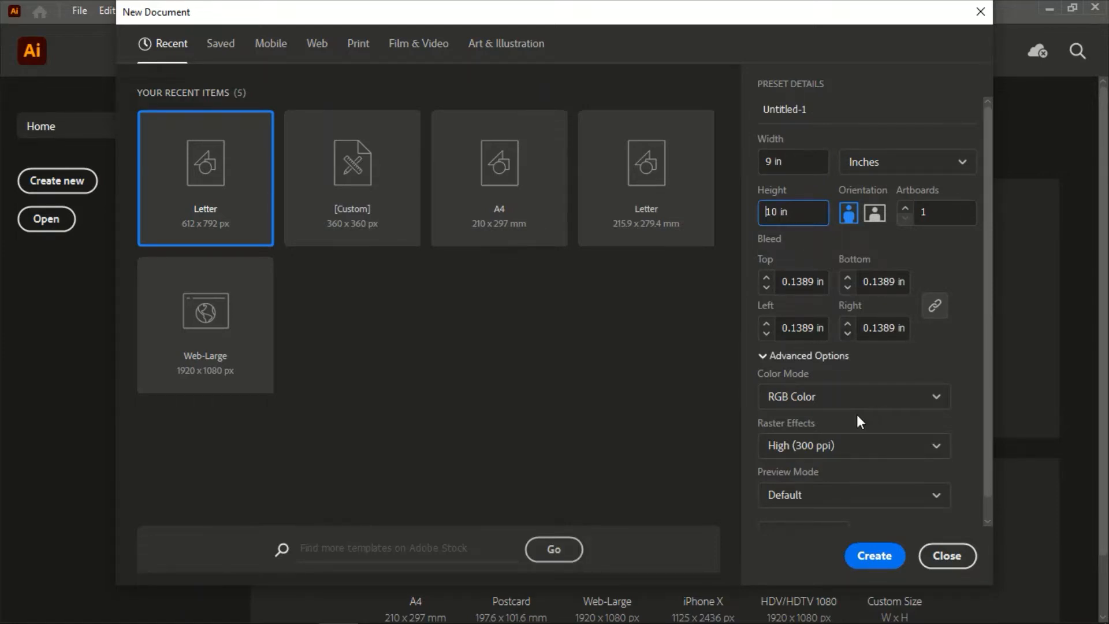
# Step: Set the color mode to CMYK Color, specify two artboards, and create the document
pyautogui.click(826, 396)
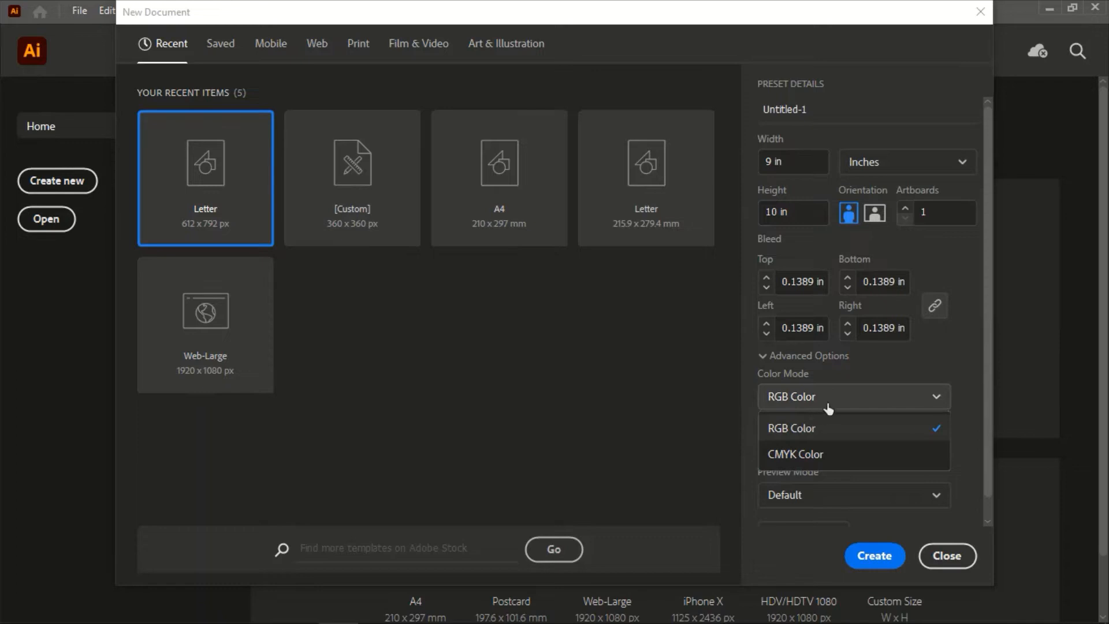
pyautogui.click(804, 455)
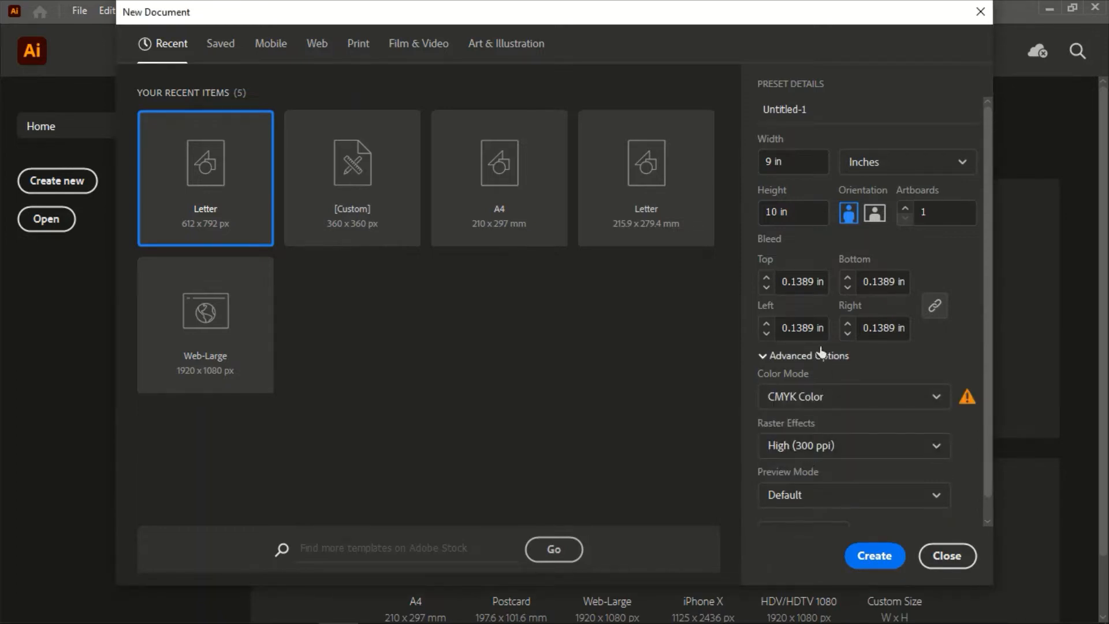
pyautogui.click(935, 212)
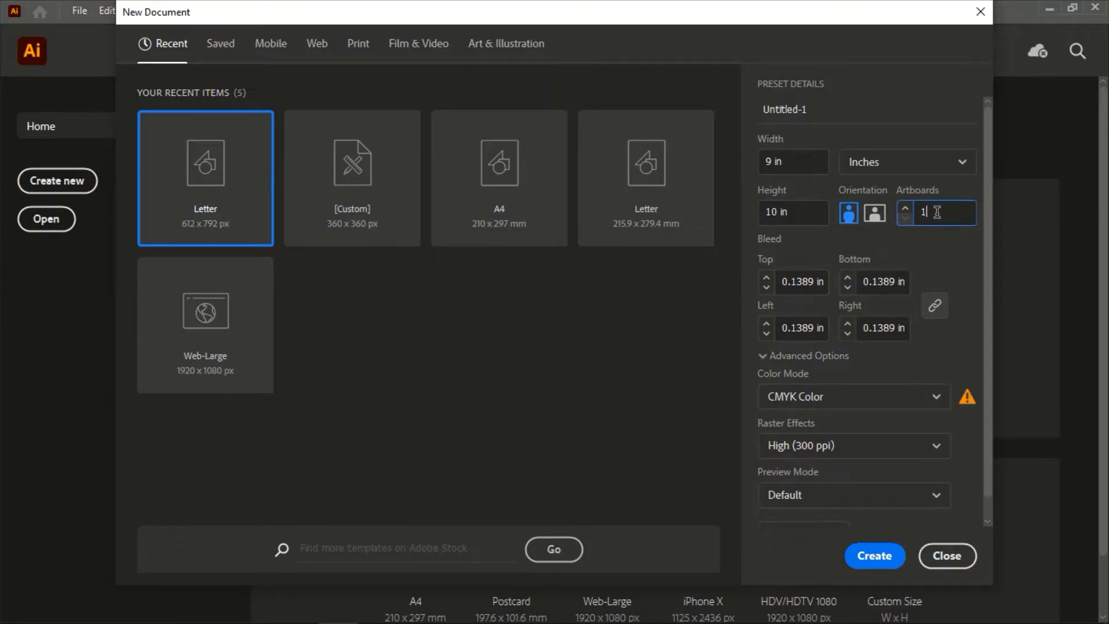
pyautogui.press('BackSpace')
pyautogui.write('3')
pyautogui.click(871, 555)
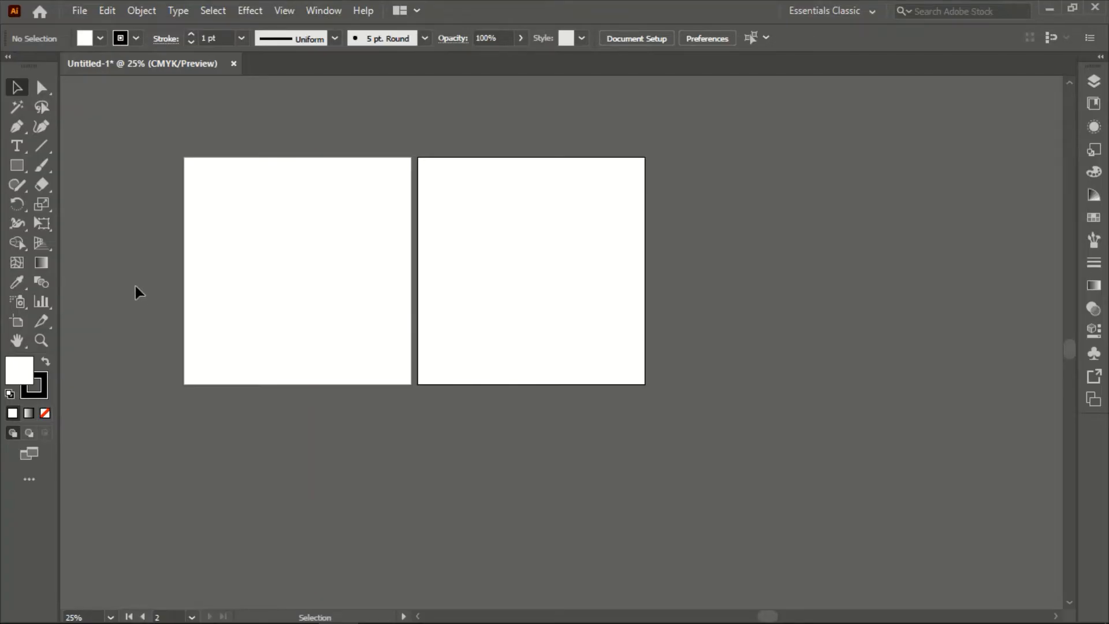
# Step: Switch between the two blank artboards, activate the Artboard tool, and select Artboard 1 for editing
pyautogui.click(344, 249)
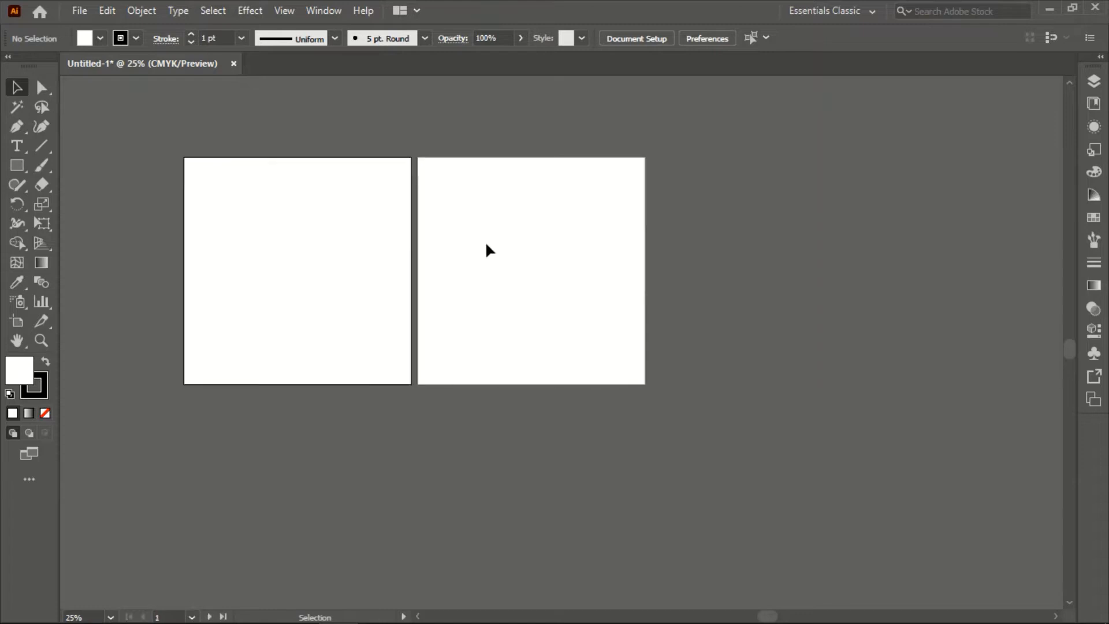
pyautogui.click(515, 250)
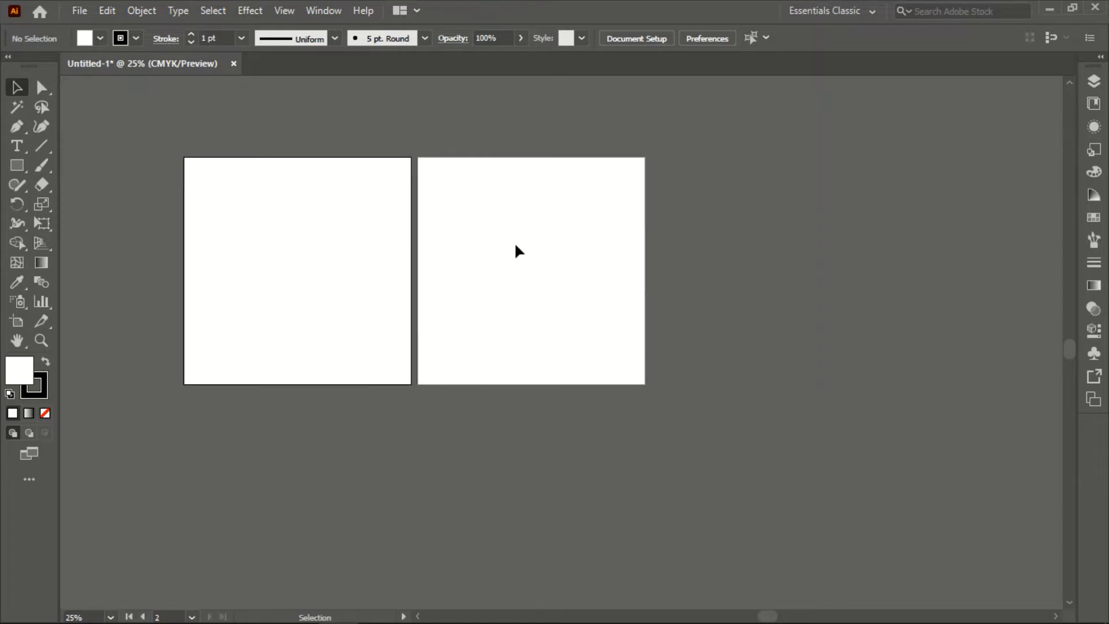
pyautogui.click(359, 260)
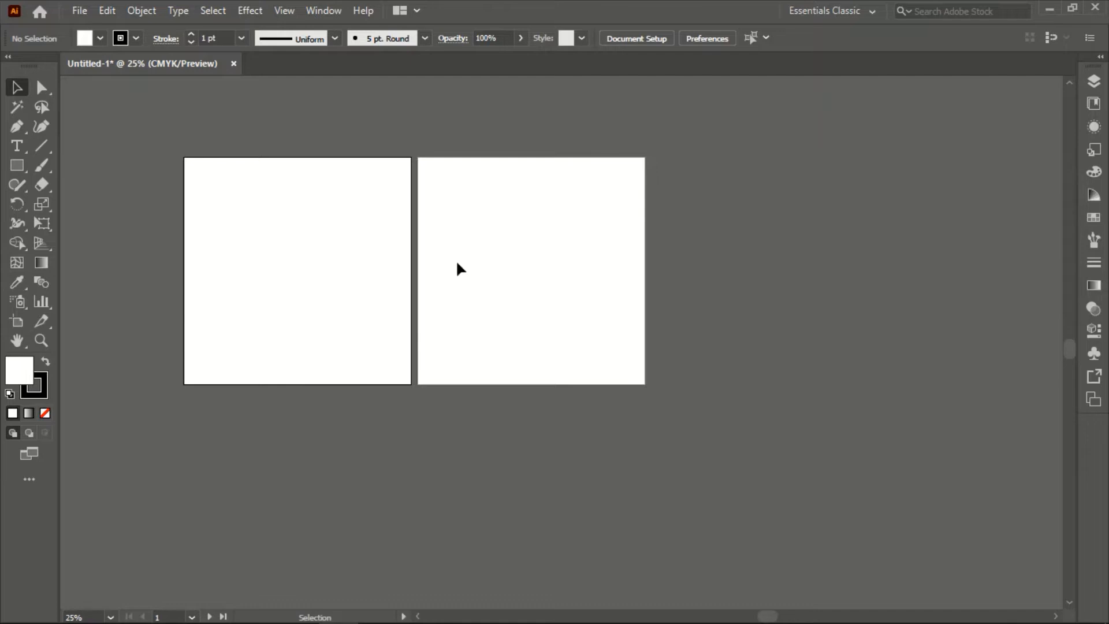
pyautogui.click(17, 324)
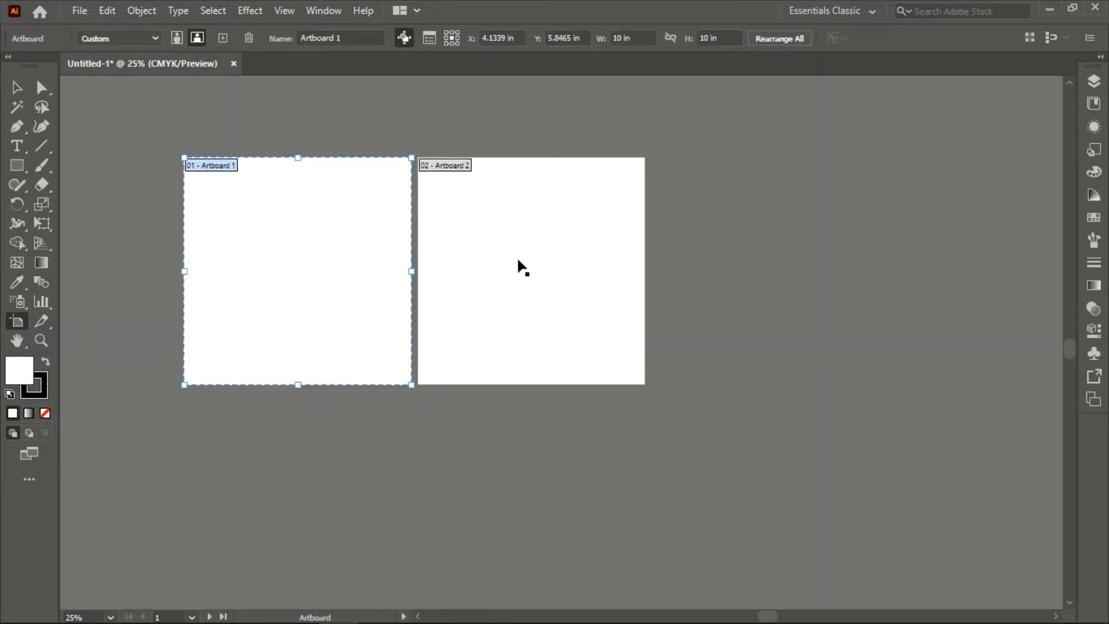
pyautogui.click(525, 272)
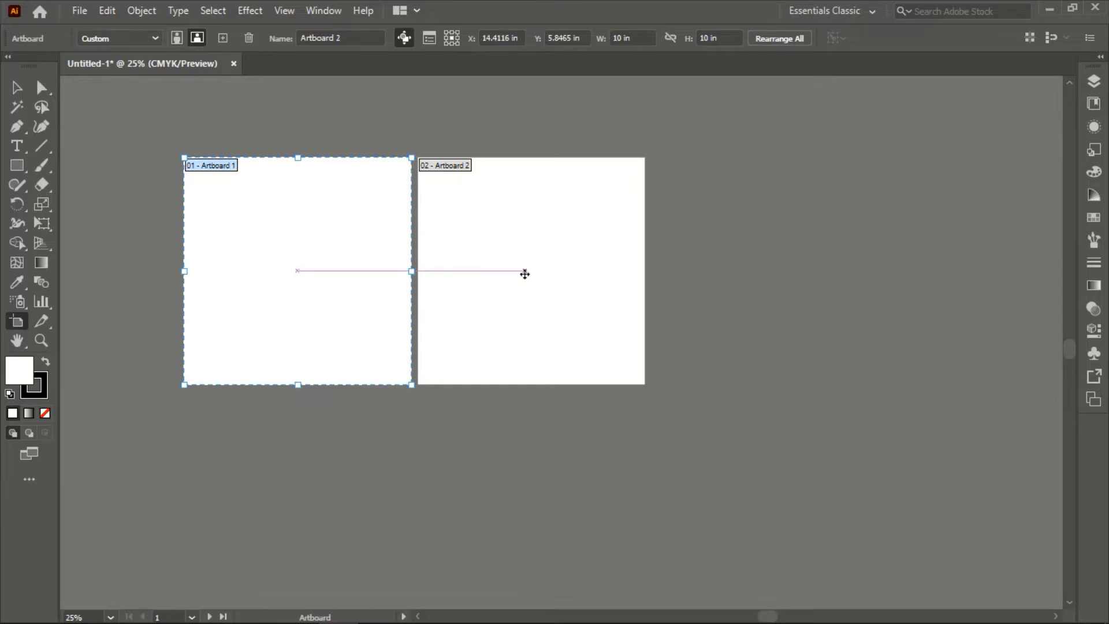
pyautogui.click(345, 258)
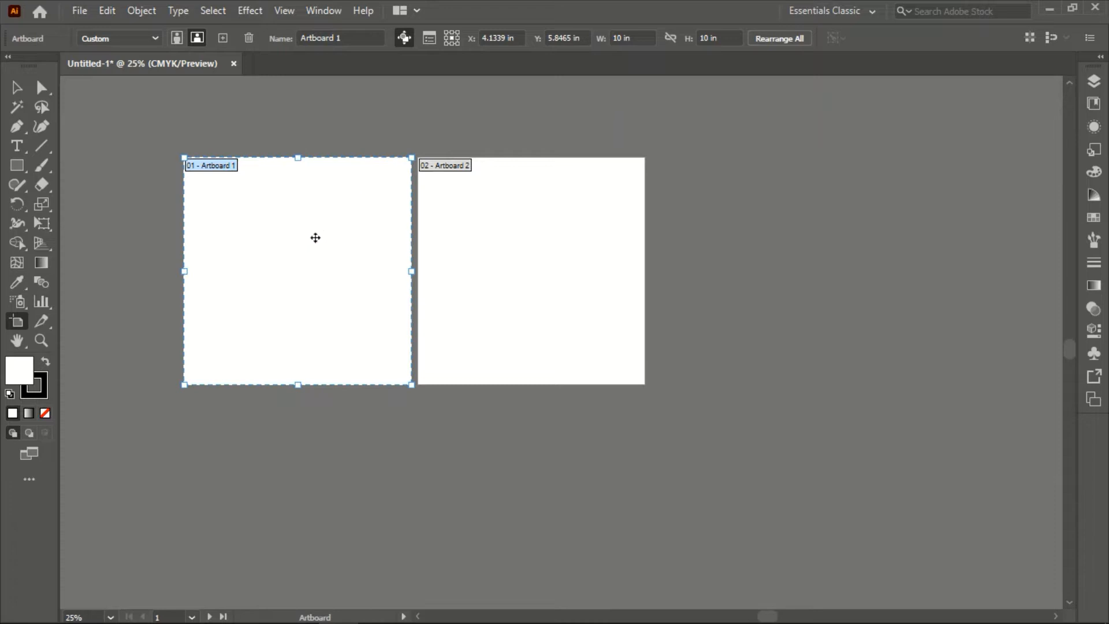
# Step: Try moving Artboard 1 diagonally so it overlaps Artboard 2, and undo the move
pyautogui.moveTo(299, 267); pyautogui.dragTo(427, 368)
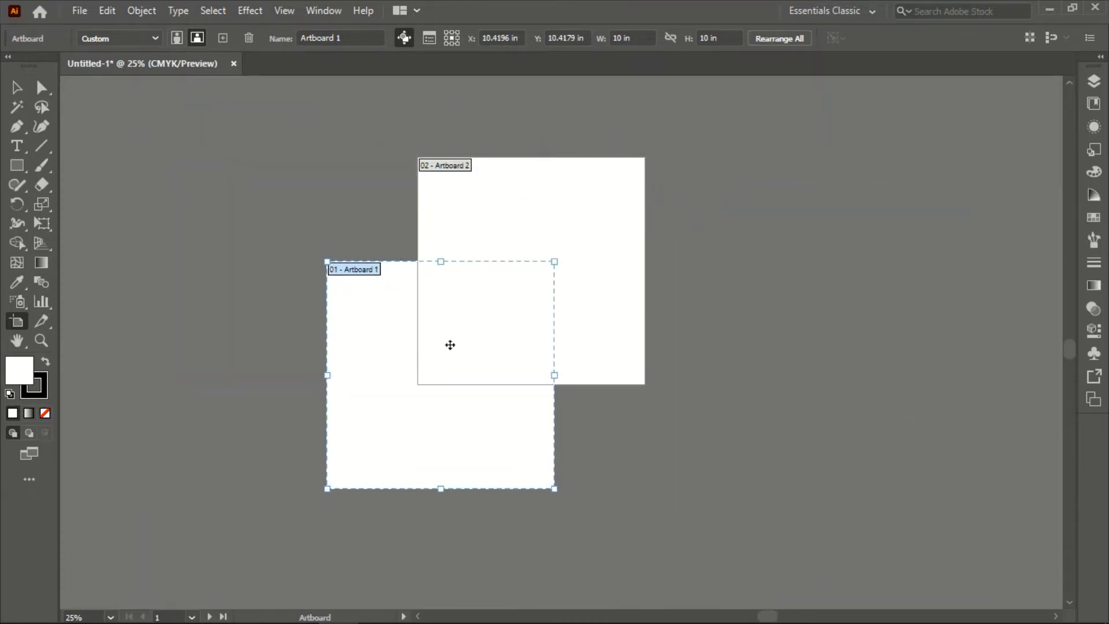
pyautogui.hotkey('ctrl', 'z')
pyautogui.hotkey('ctrl', 'z')
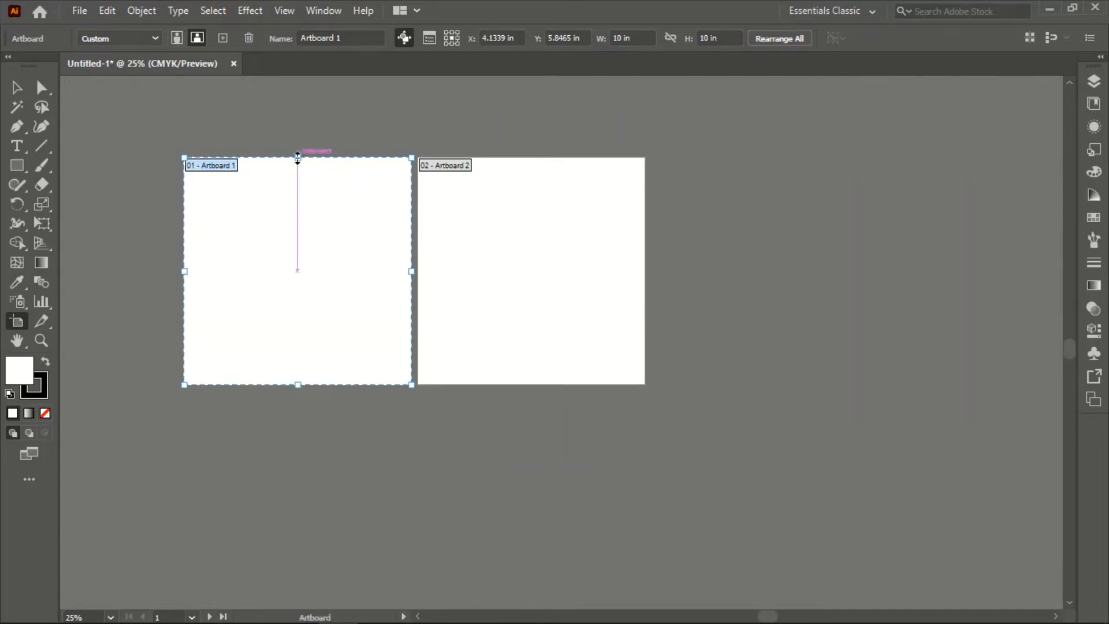
pyautogui.moveTo(297, 157)
pyautogui.mouseDown()
pyautogui.moveTo(297, 123)
pyautogui.moveTo(300, 159)
pyautogui.mouseUp()
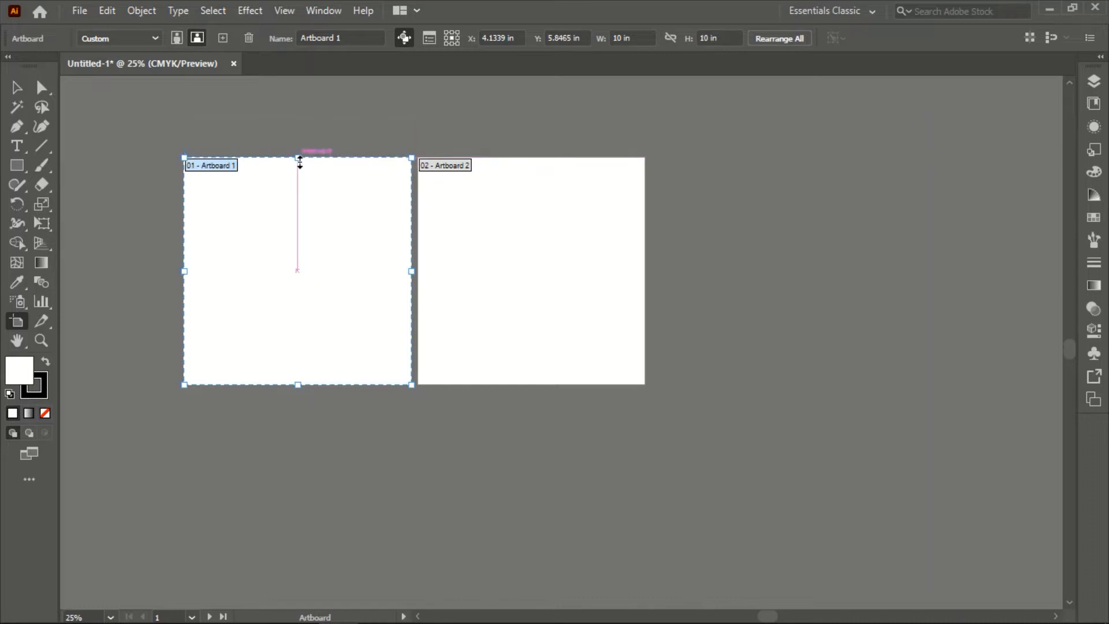
# Step: Apply the Letter preset to Artboard 1 and switch its orientation to portrait and back to landscape
pyautogui.click(481, 247)
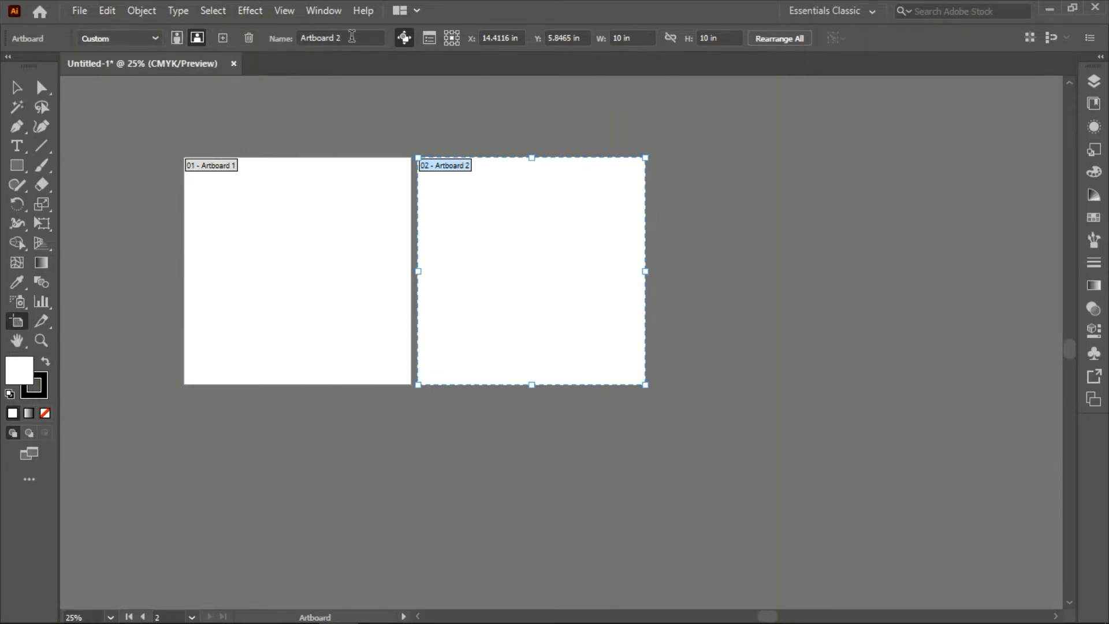
pyautogui.click(402, 44)
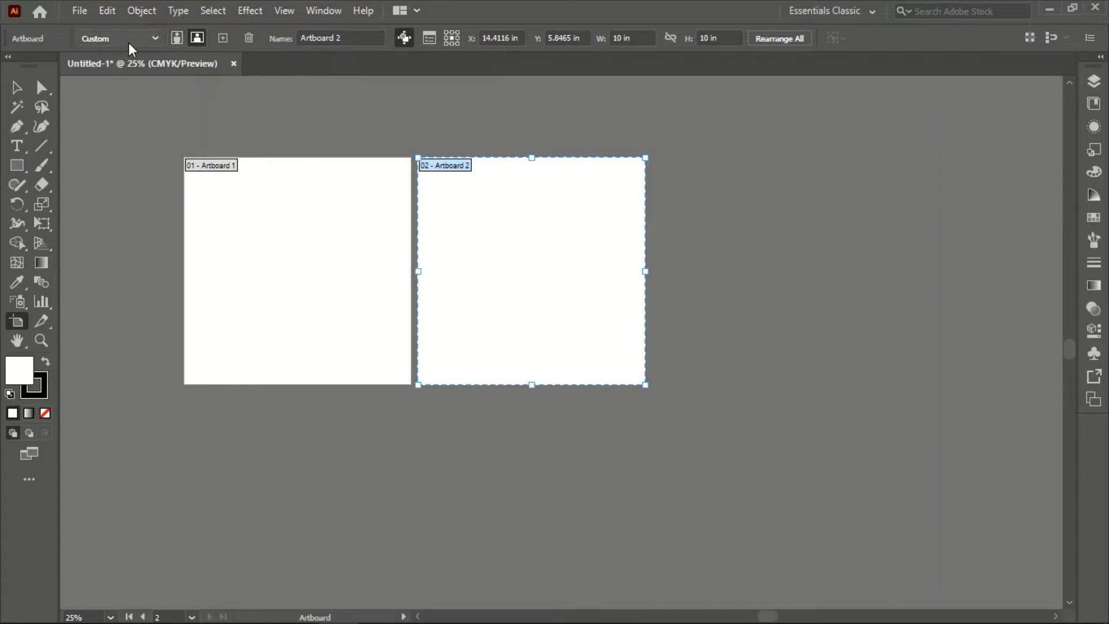
pyautogui.click(305, 249)
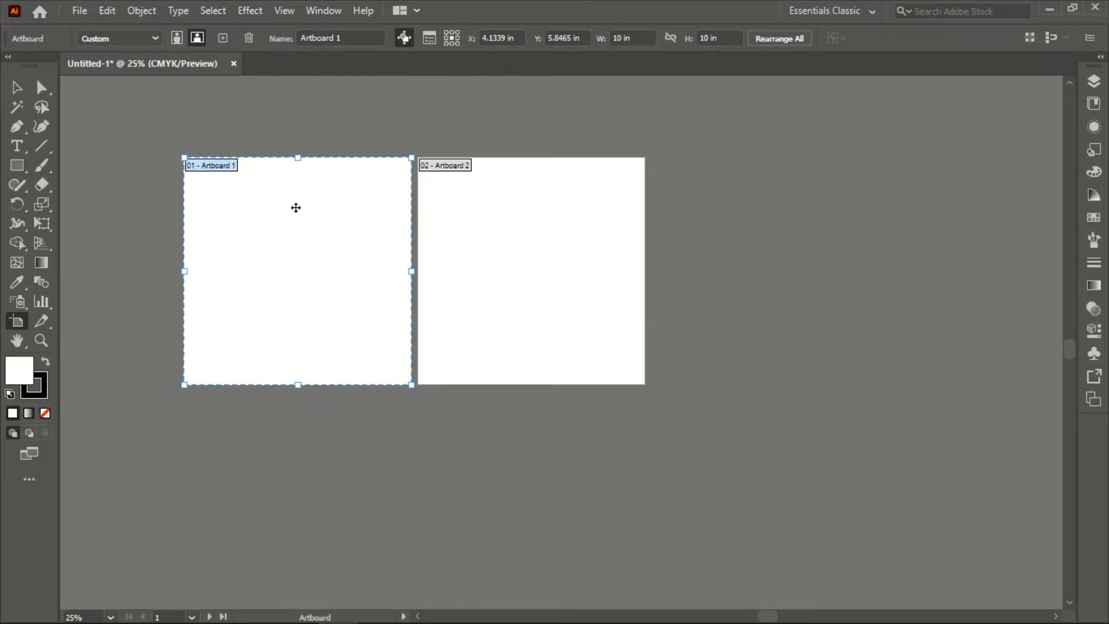
pyautogui.click(156, 38)
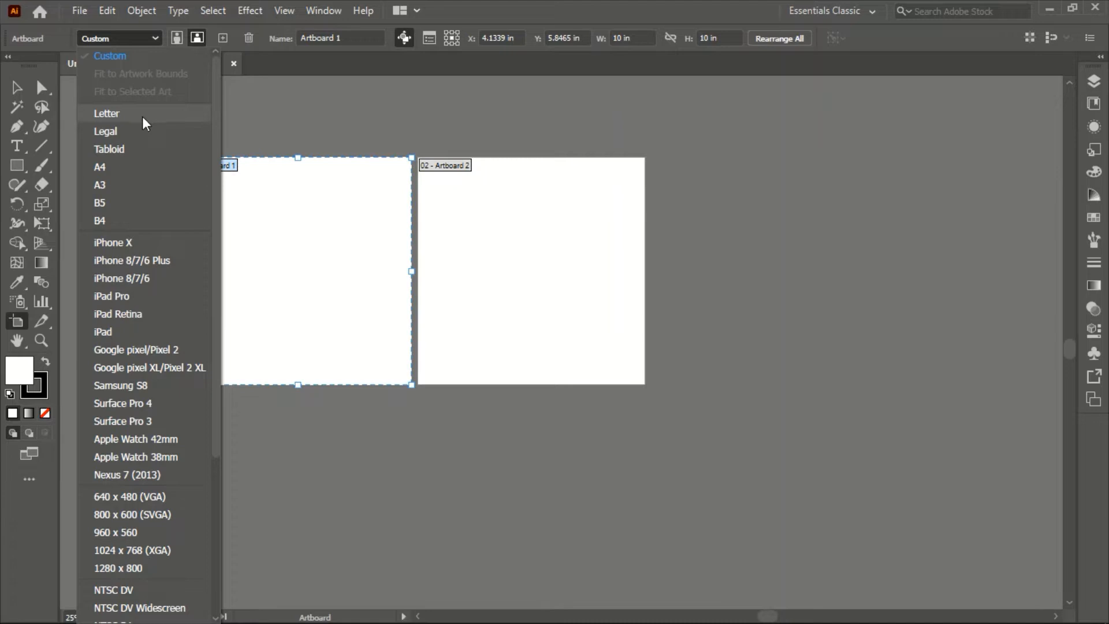
pyautogui.scroll(-4, 131, 335)
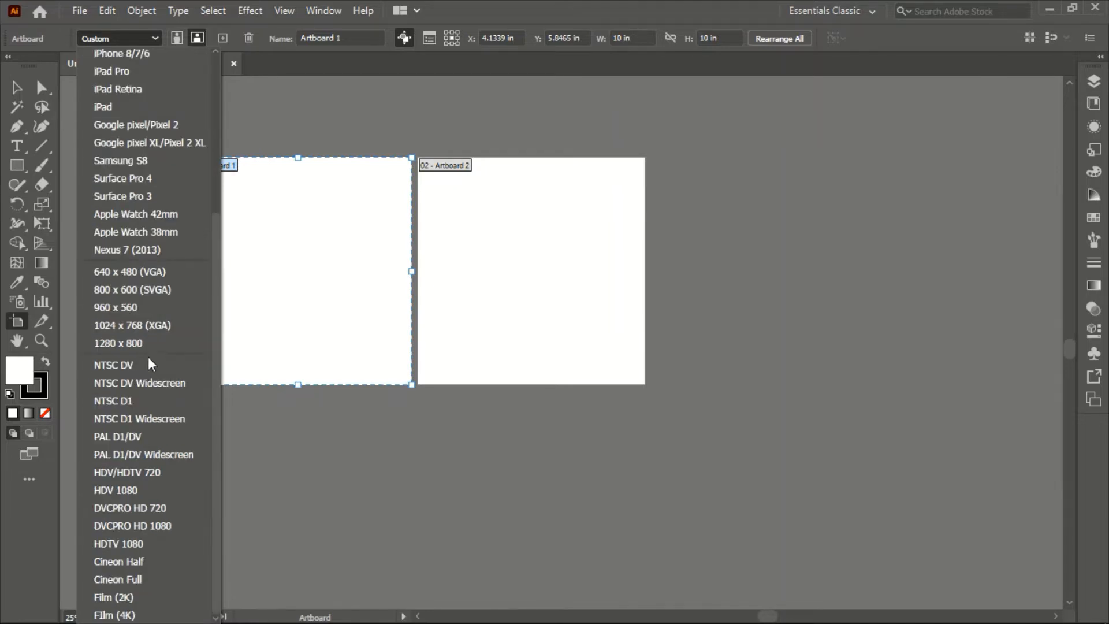
pyautogui.scroll(4, 153, 341)
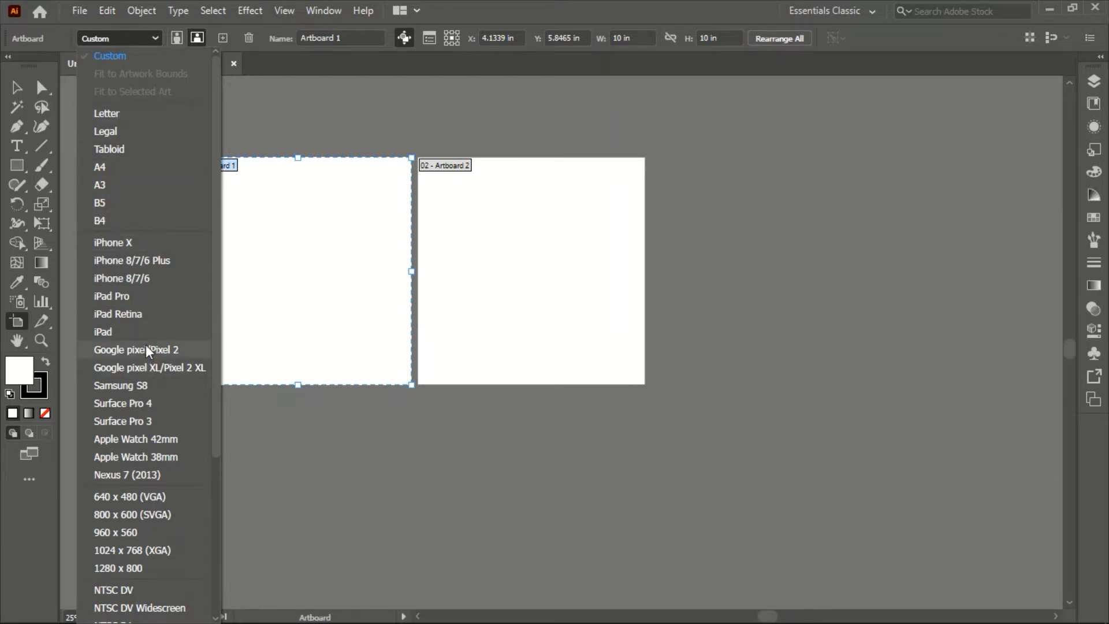
pyautogui.click(134, 111)
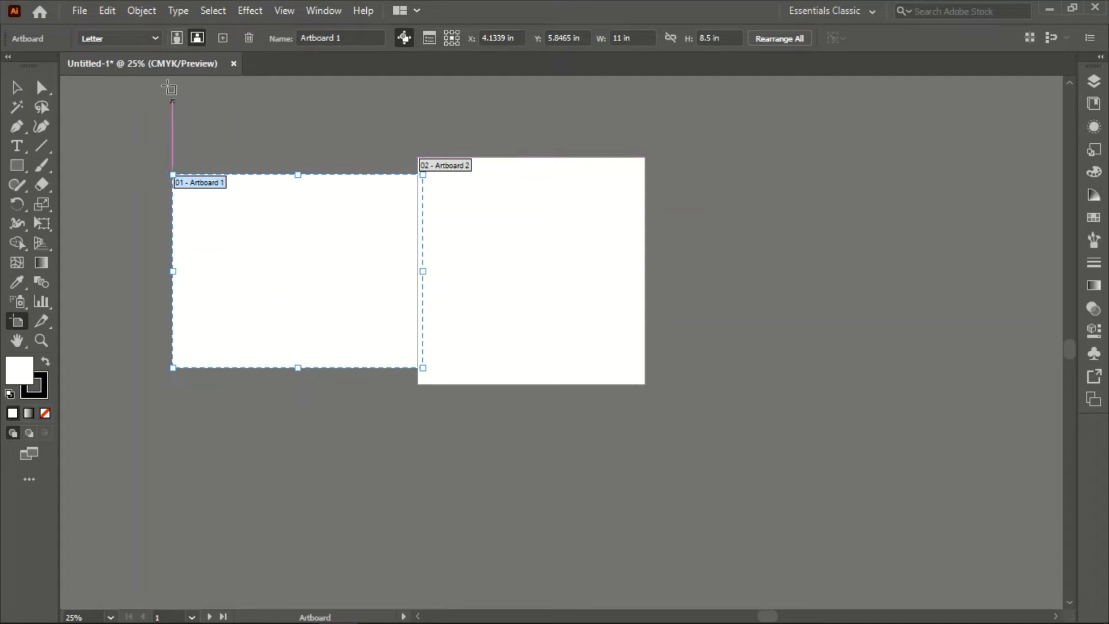
pyautogui.click(177, 38)
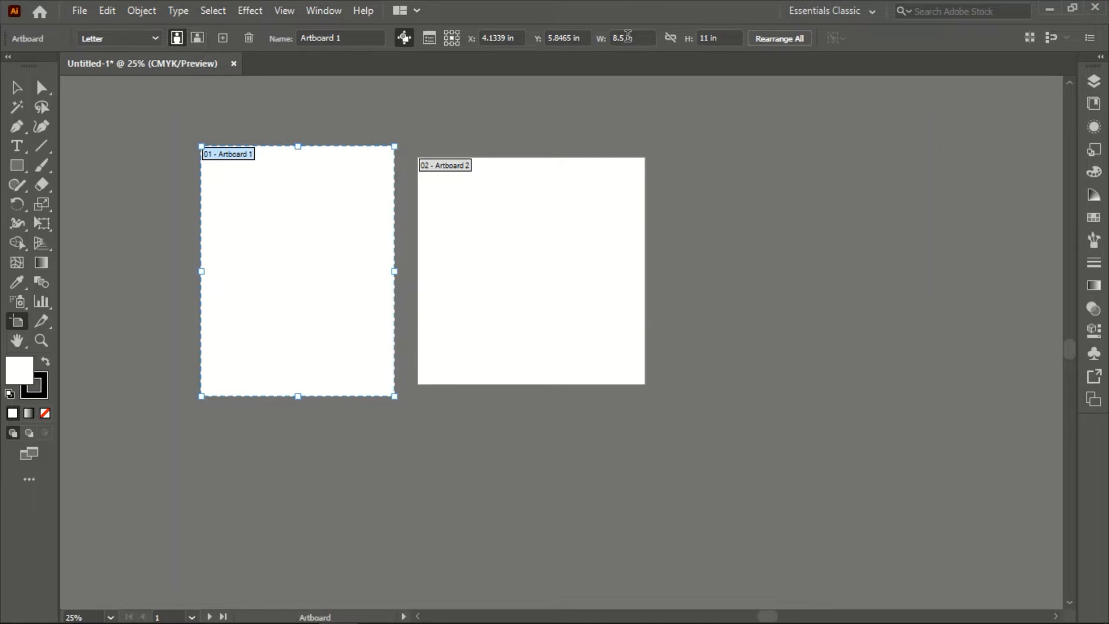
pyautogui.click(198, 38)
# Step: Resize Artboard 1 with the iPhone X preset and set it to portrait orientation
pyautogui.click(153, 38)
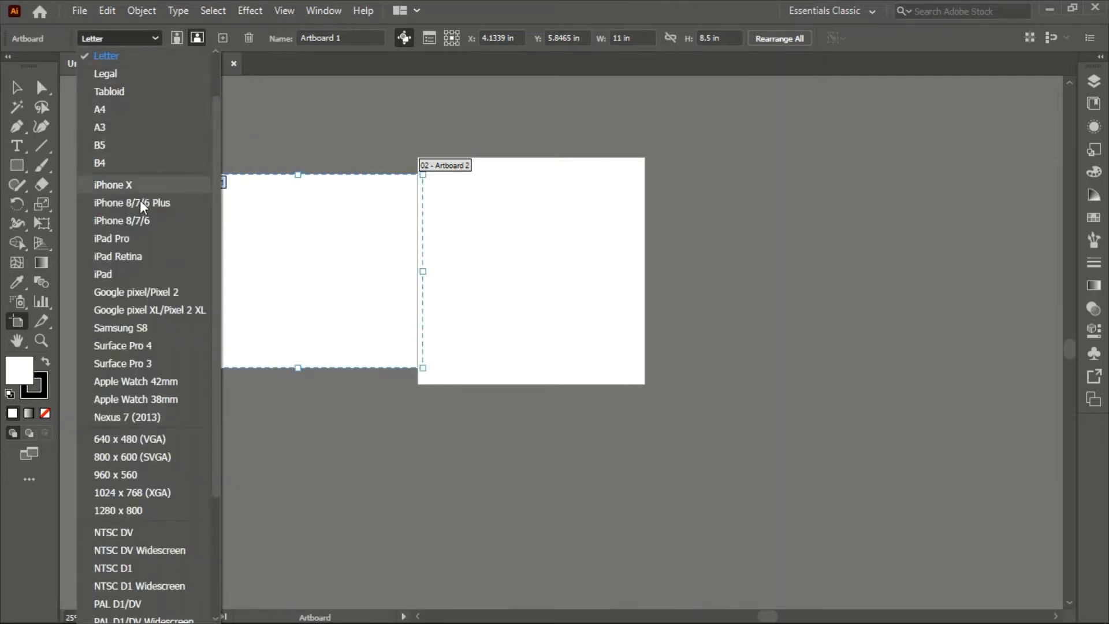
pyautogui.click(140, 185)
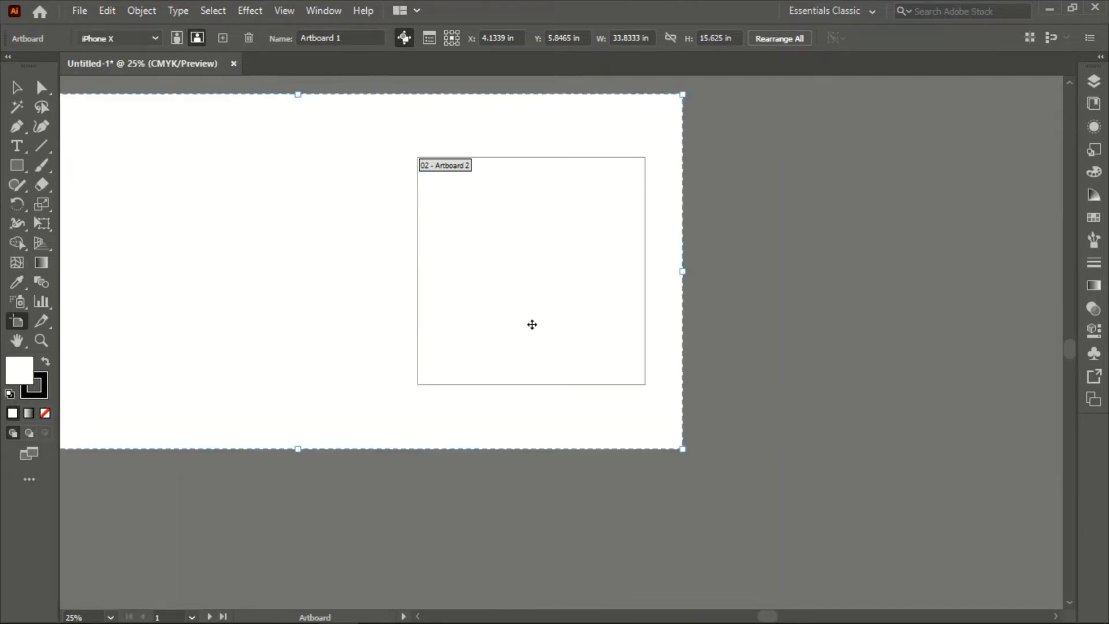
pyautogui.click(178, 37)
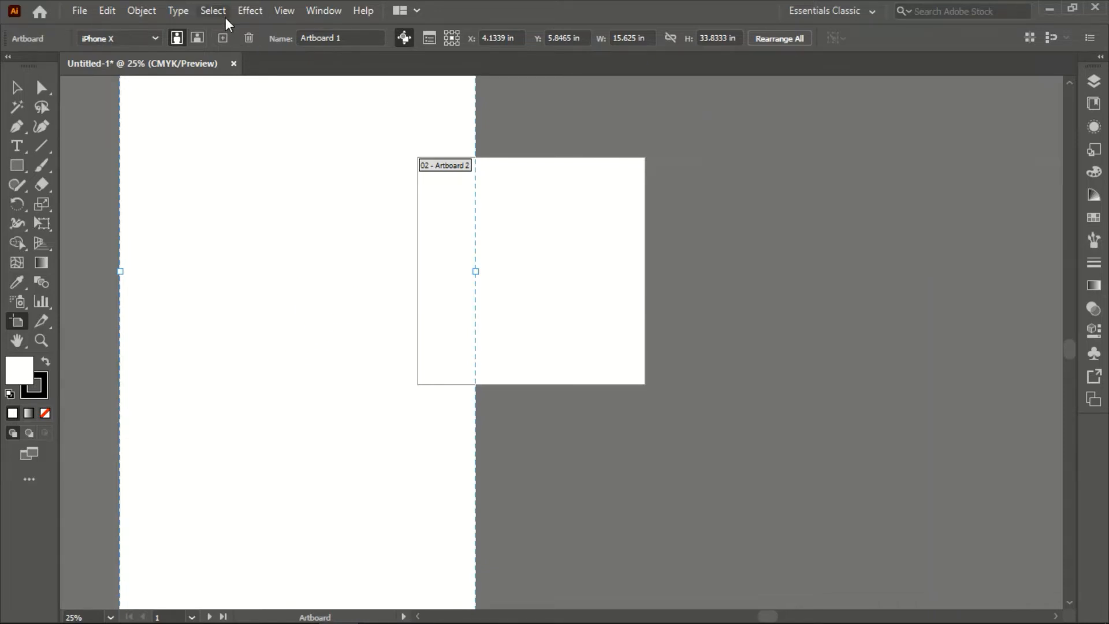
pyautogui.click(284, 10)
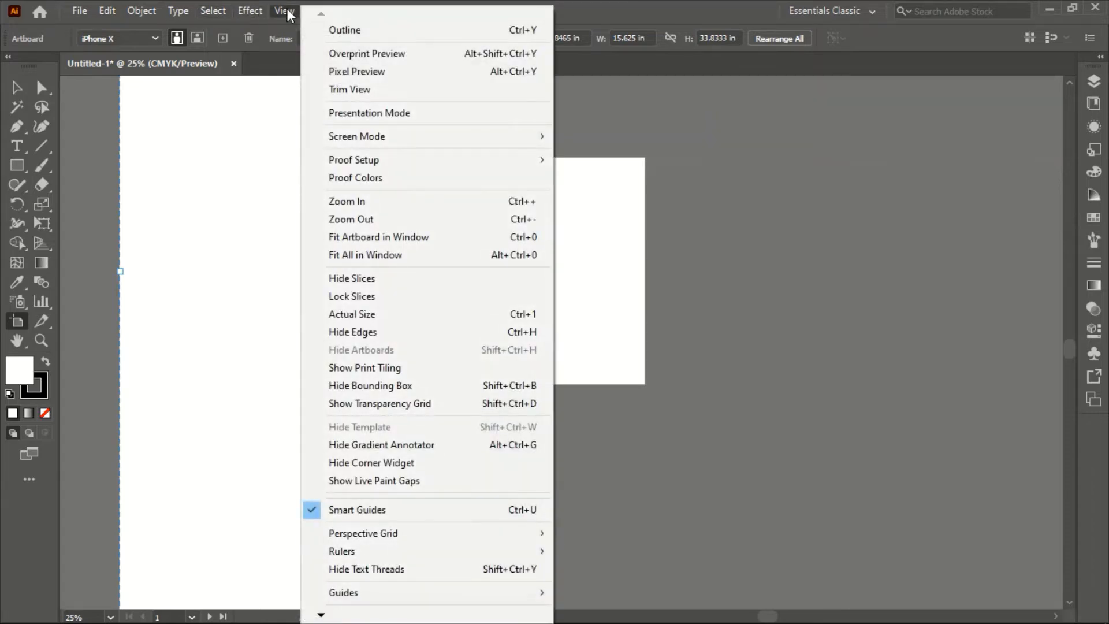
pyautogui.click(381, 257)
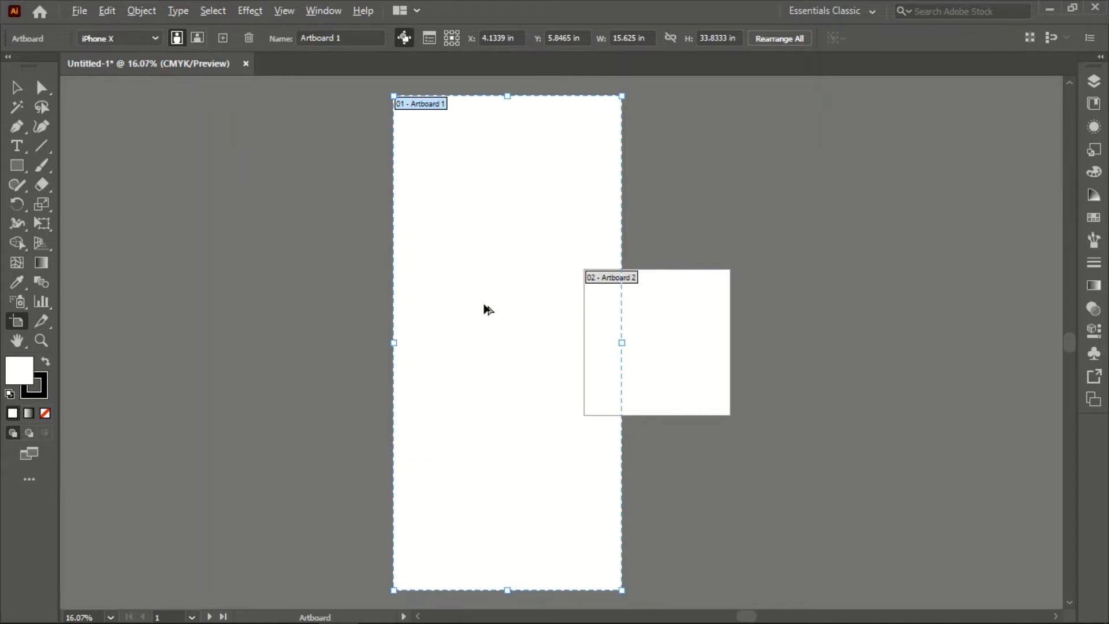
pyautogui.scroll(-5, 484, 305)
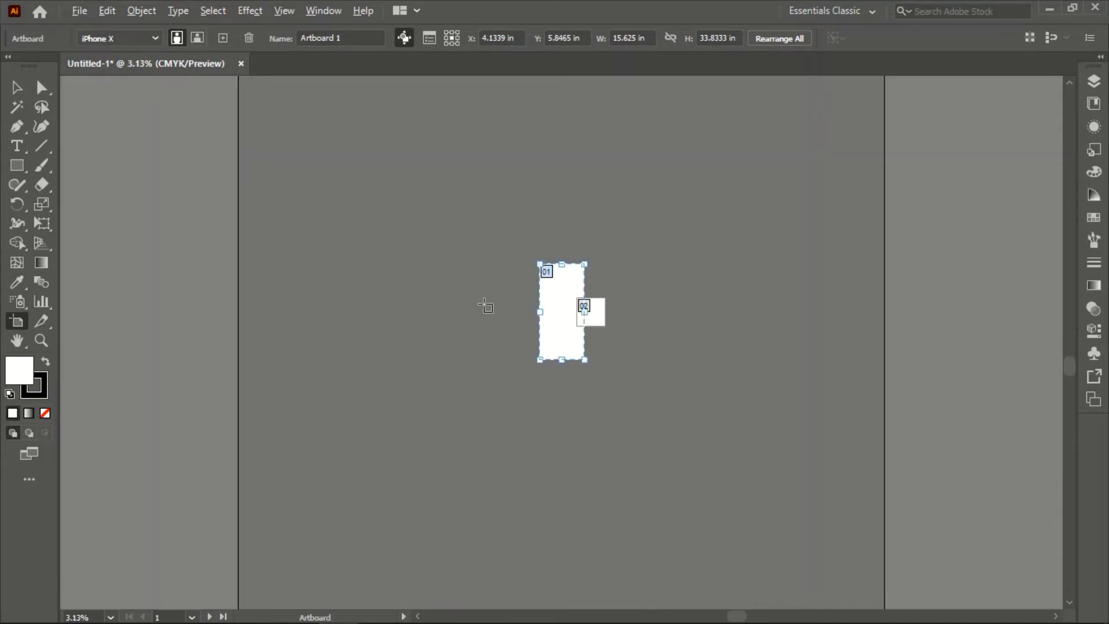
# Step: Select Artboard 2 and move it horizontally to about X 18.84 in, clear of Artboard 1
pyautogui.scroll(3, 485, 306)
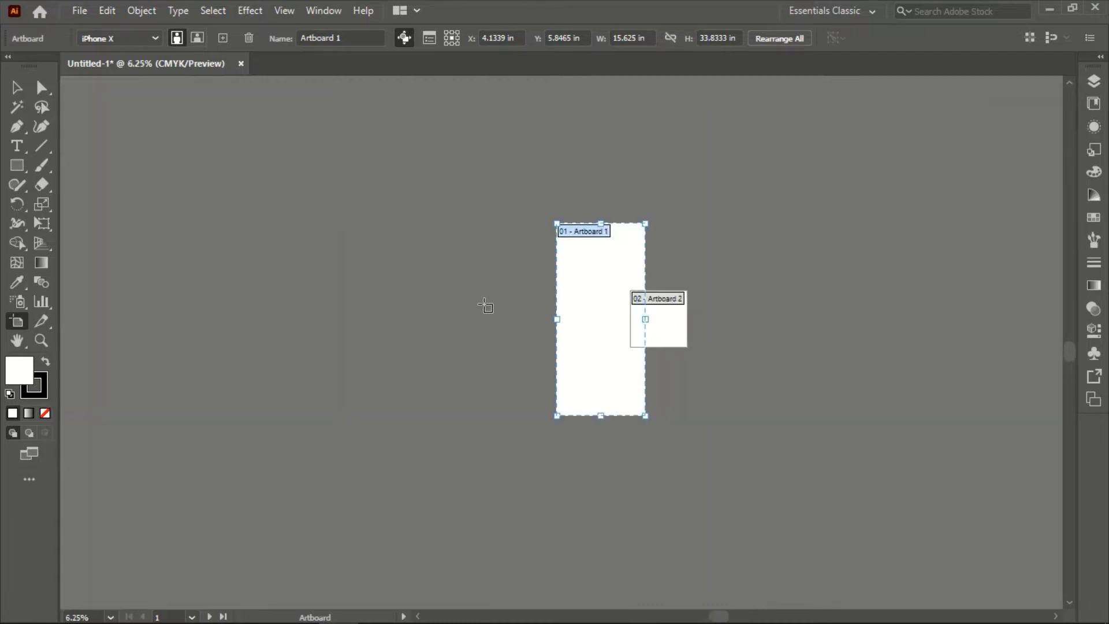
pyautogui.scroll(2, 485, 306)
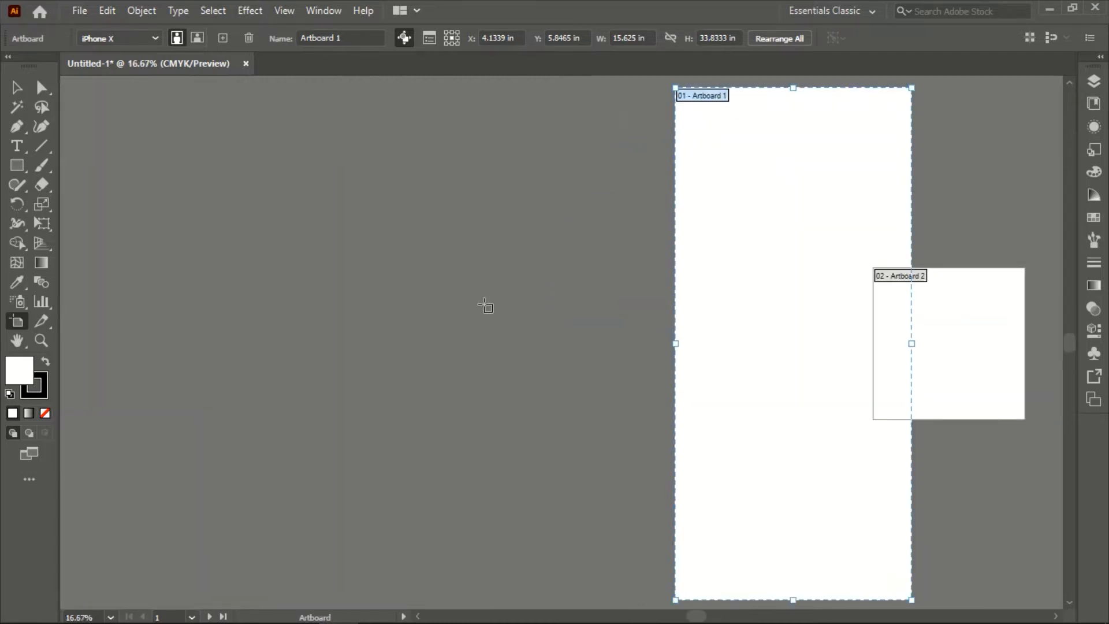
pyautogui.scroll(-1, 486, 306)
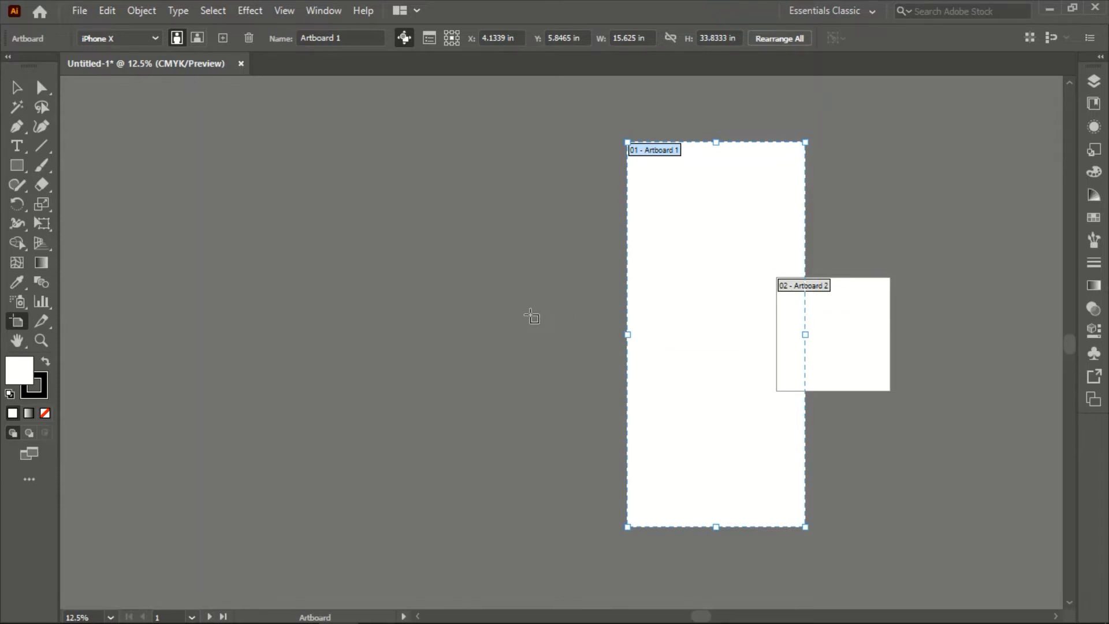
pyautogui.press('space')
pyautogui.moveTo(653, 299); pyautogui.dragTo(348, 311)
pyautogui.moveTo(592, 290); pyautogui.dragTo(769, 307)
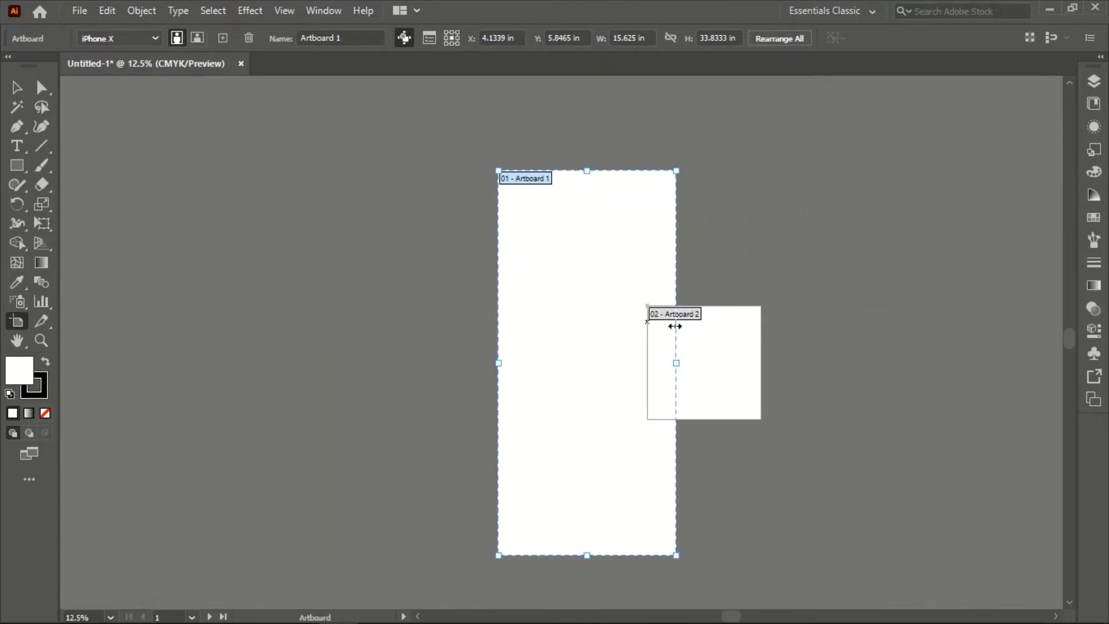
pyautogui.click(741, 364)
pyautogui.moveTo(703, 360); pyautogui.dragTo(753, 362)
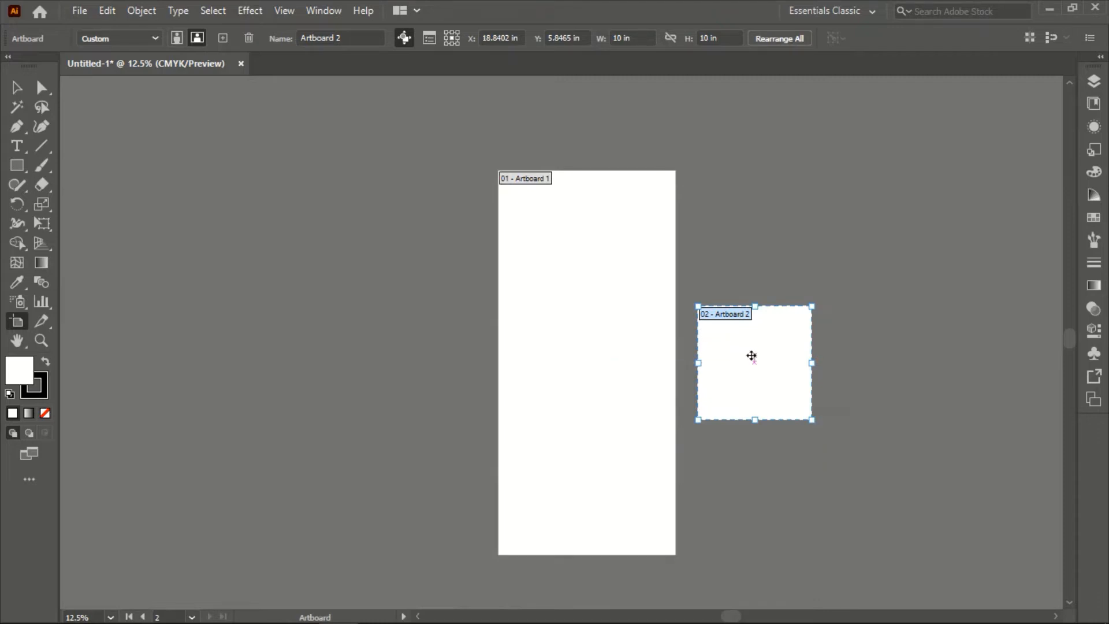
# Step: Fit Artboard 2 in the window, then select Artboard 1 and fit it in the window
pyautogui.hotkey('ctrl', '0')
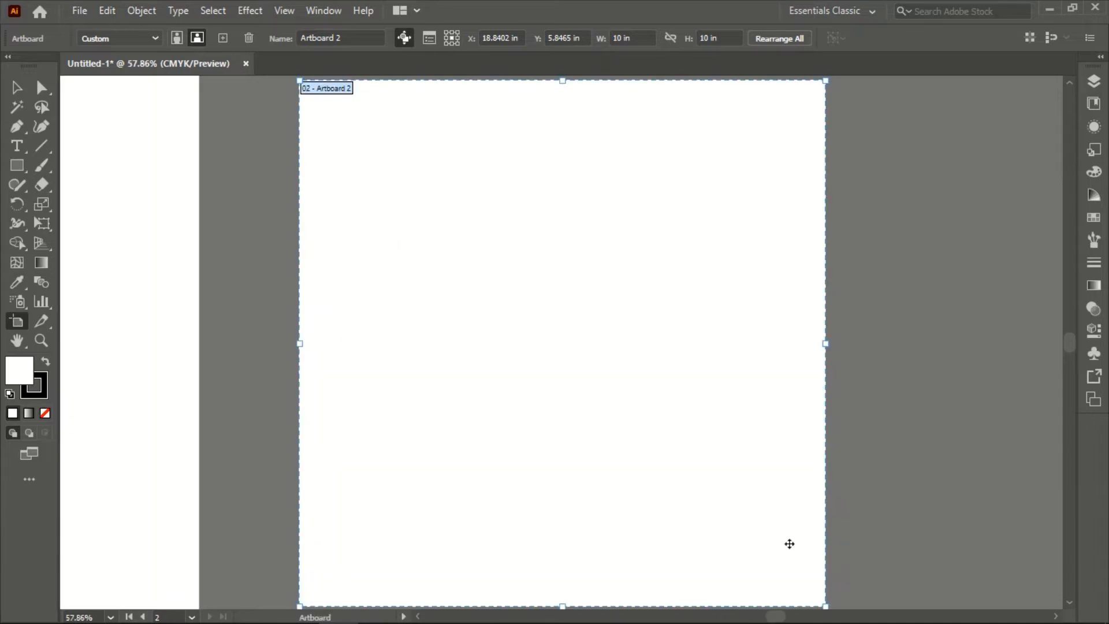
pyautogui.click(285, 10)
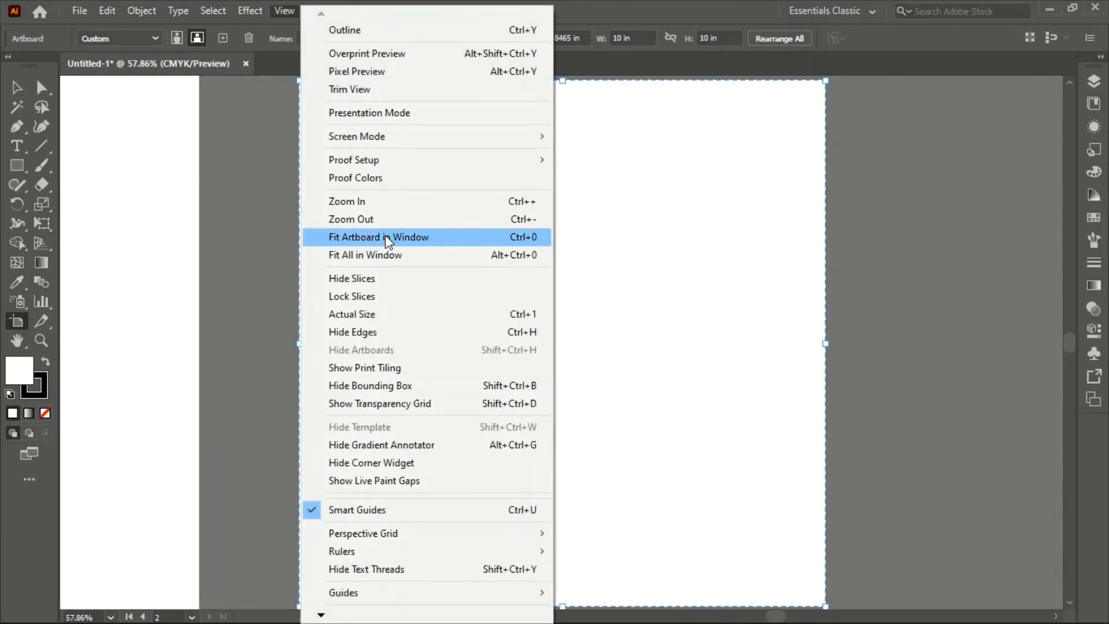
pyautogui.click(523, 241)
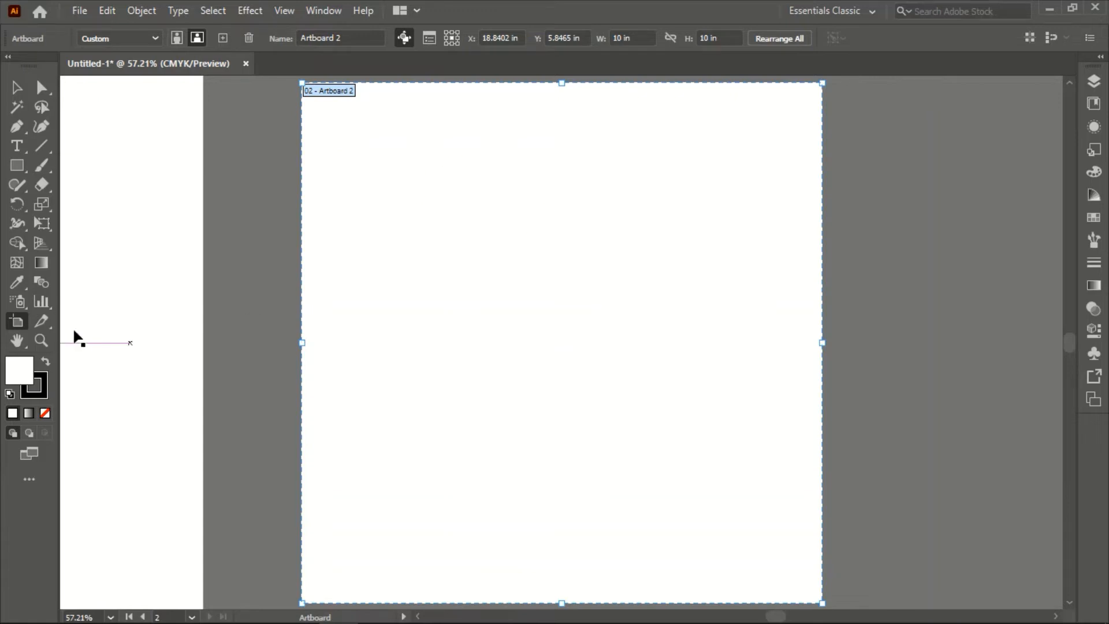
pyautogui.click(101, 333)
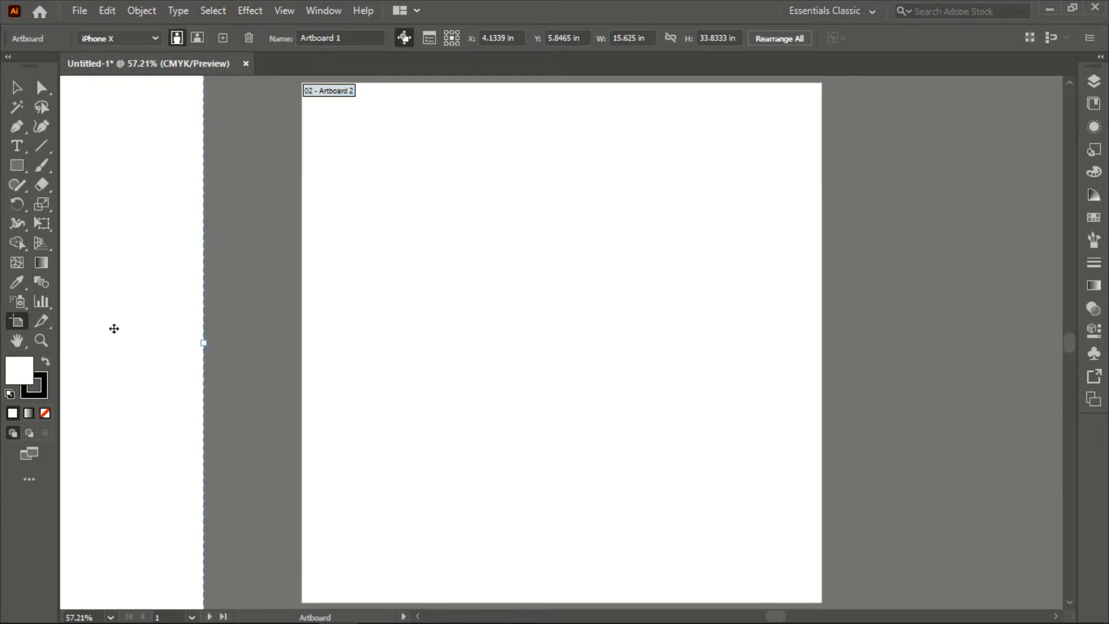
pyautogui.hotkey('ctrl', '0')
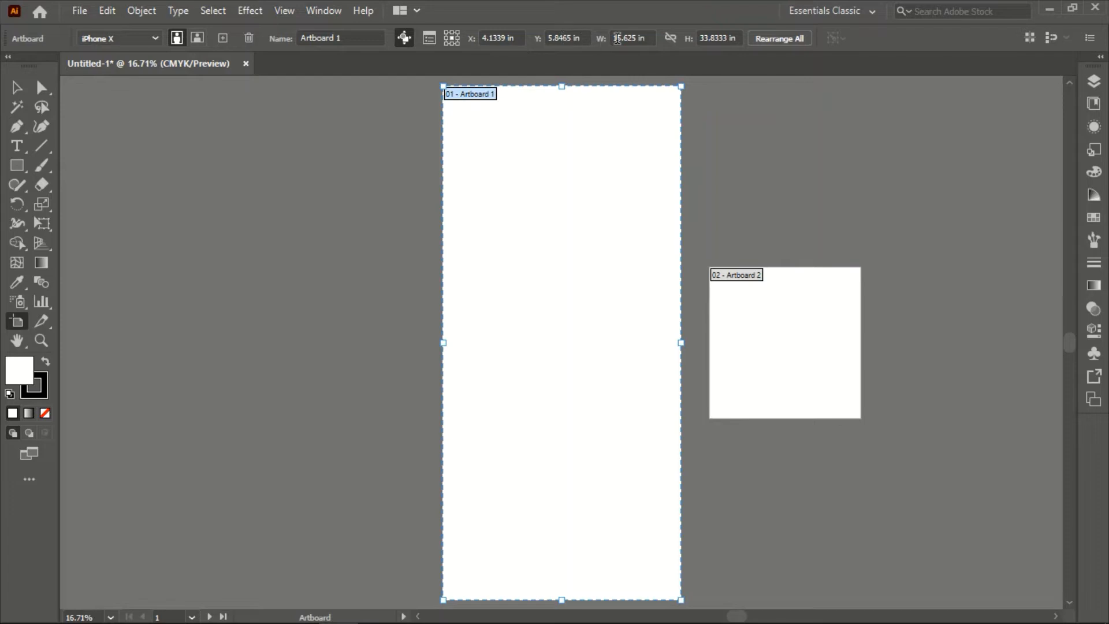
# Step: Reduce Artboard 1's width to 10 in
pyautogui.tripleClick(635, 34)
pyautogui.write('14.5')
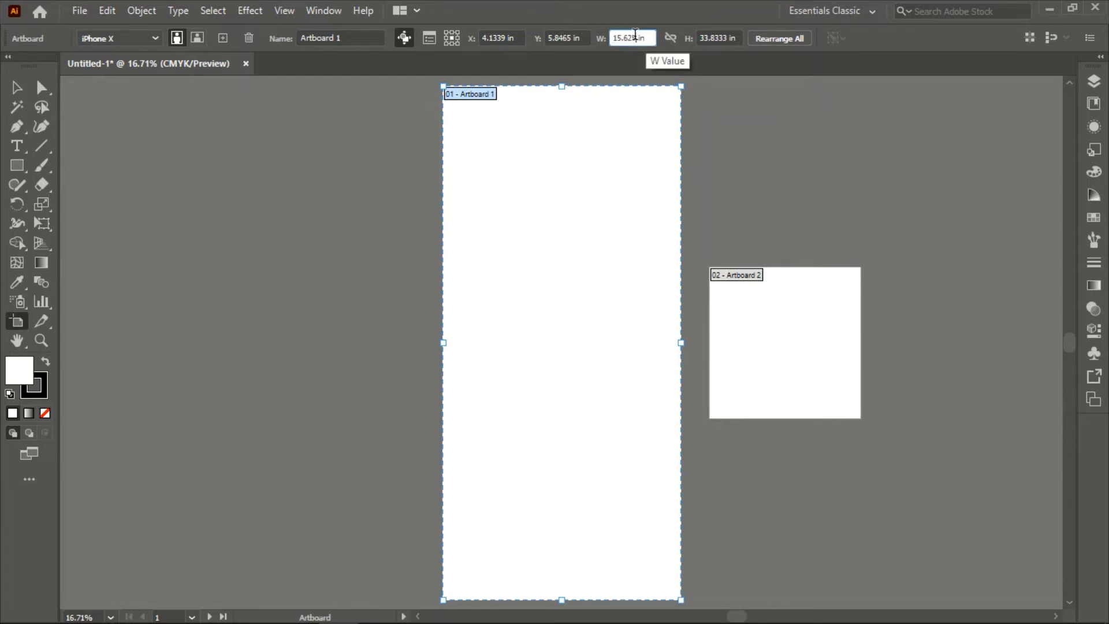
pyautogui.press('Return')
pyautogui.scroll(-20, 635, 34)
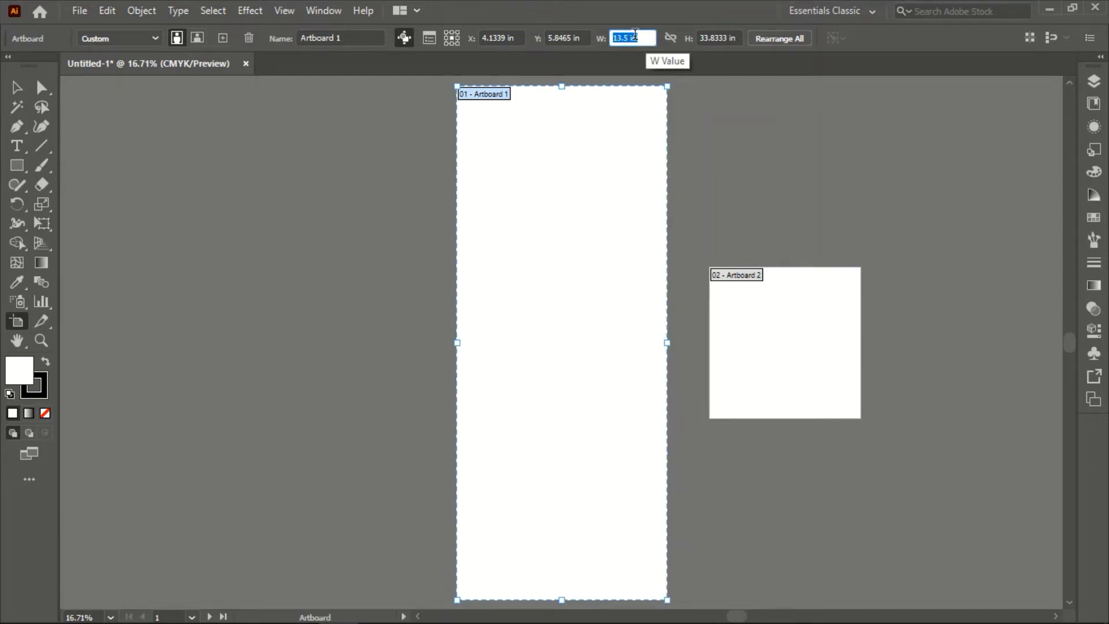
pyautogui.scroll(-12, 635, 34)
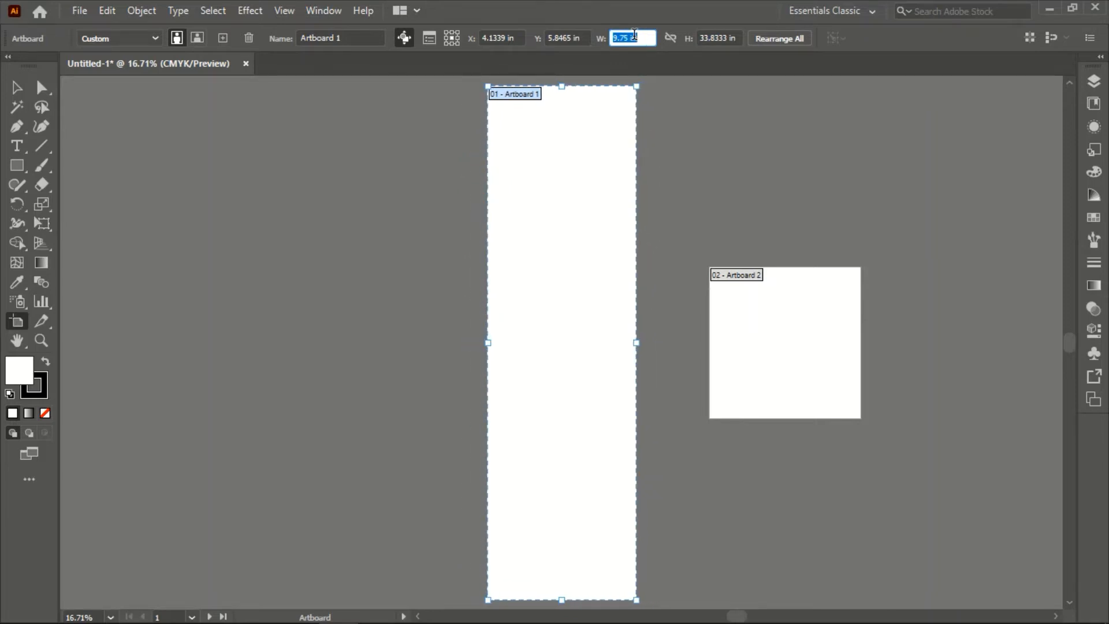
pyautogui.scroll(2, 634, 35)
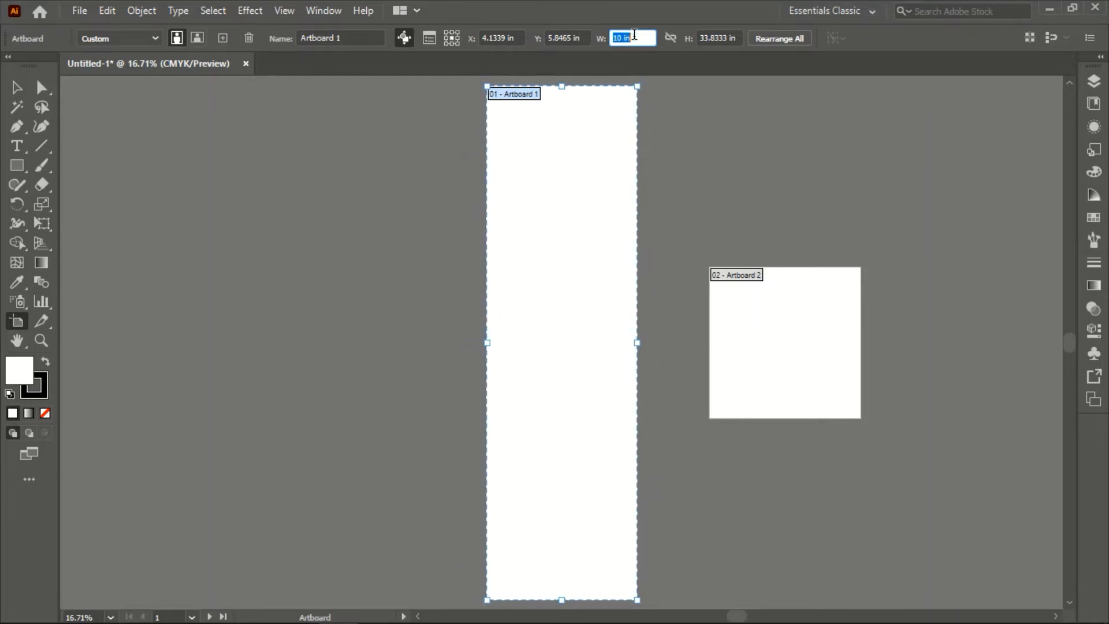
# Step: Set Artboard 1's height to 10 in
pyautogui.click(710, 36)
pyautogui.scroll(-11, 709, 34)
pyautogui.scroll(-4, 709, 33)
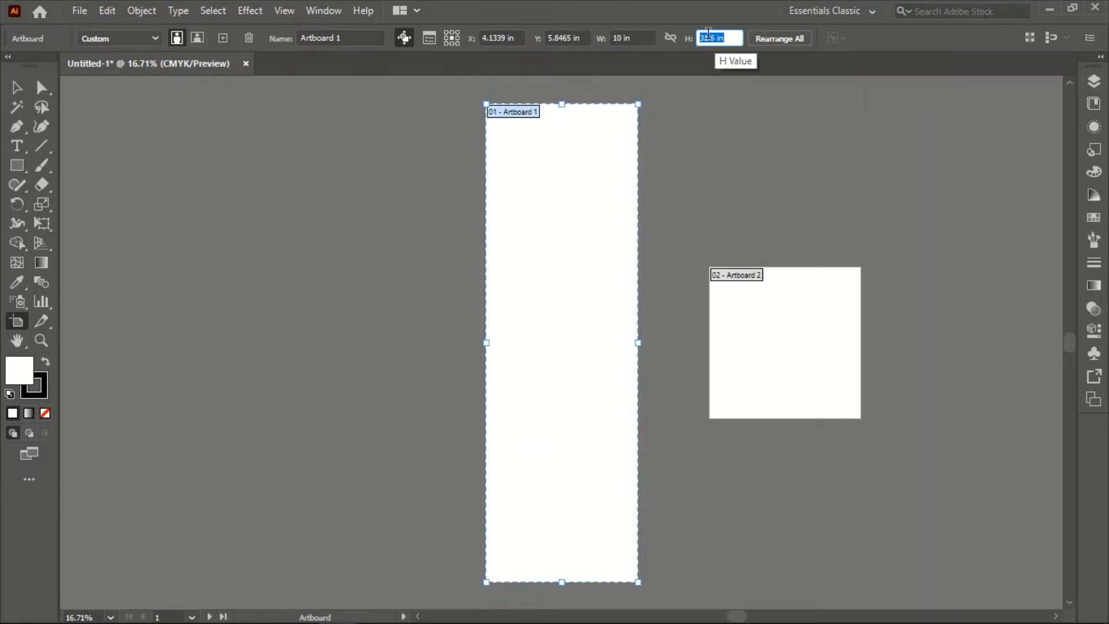
pyautogui.write('1')
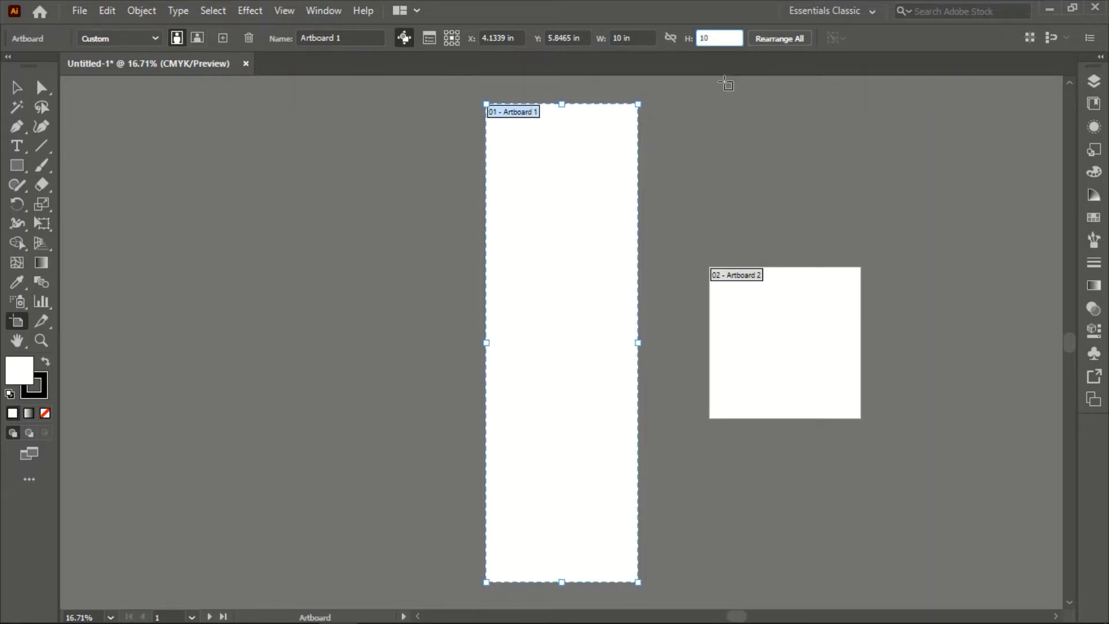
pyautogui.write('0')
pyautogui.press('Return')
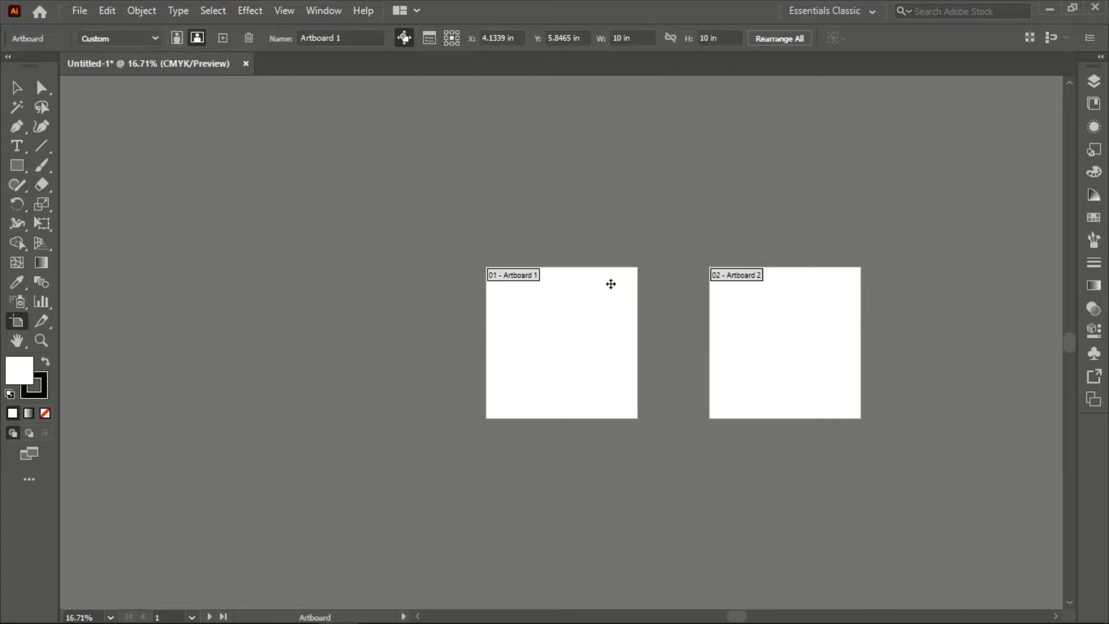
# Step: Link Artboard 1's width and height, and test proportional scaling up and back to 10 × 10 in
pyautogui.click(611, 284)
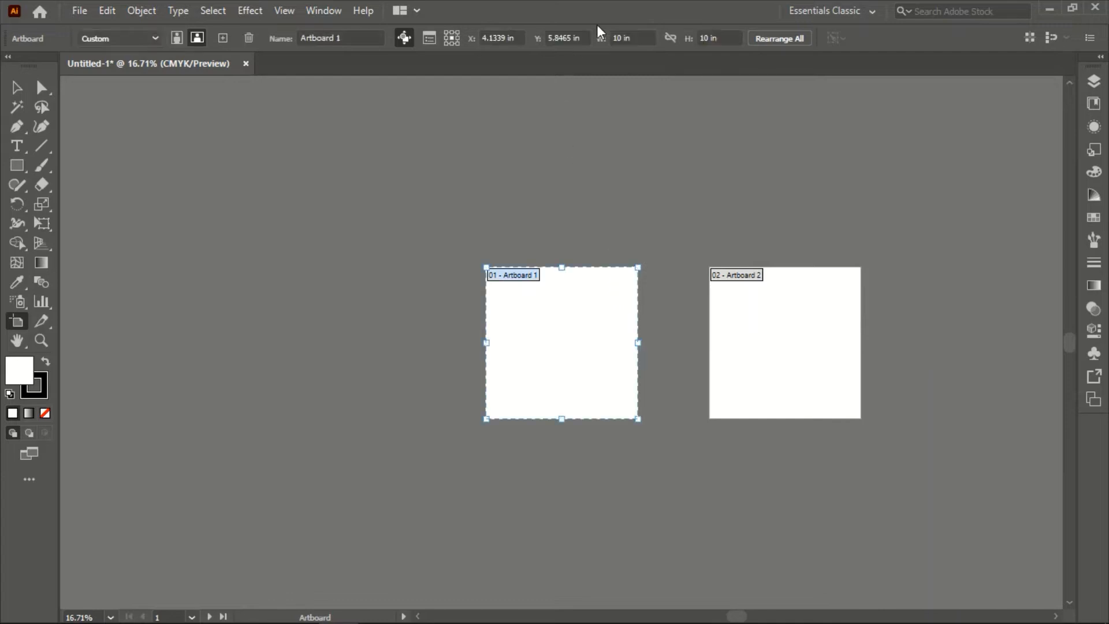
pyautogui.click(668, 38)
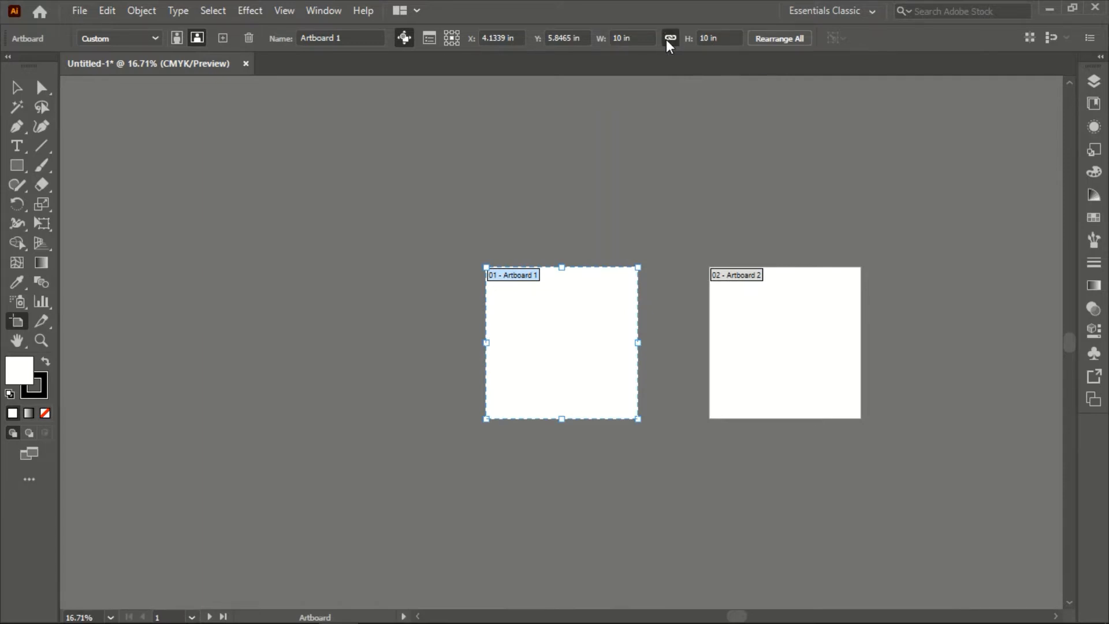
pyautogui.click(631, 36)
pyautogui.scroll(7, 631, 36)
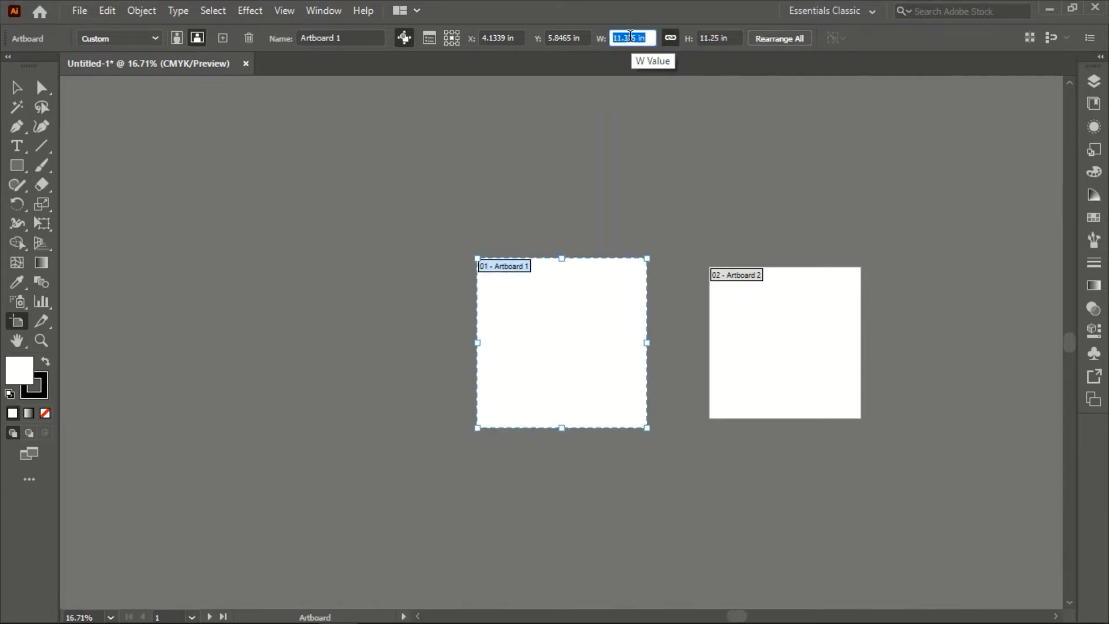
pyautogui.scroll(3, 630, 36)
pyautogui.scroll(-9, 629, 36)
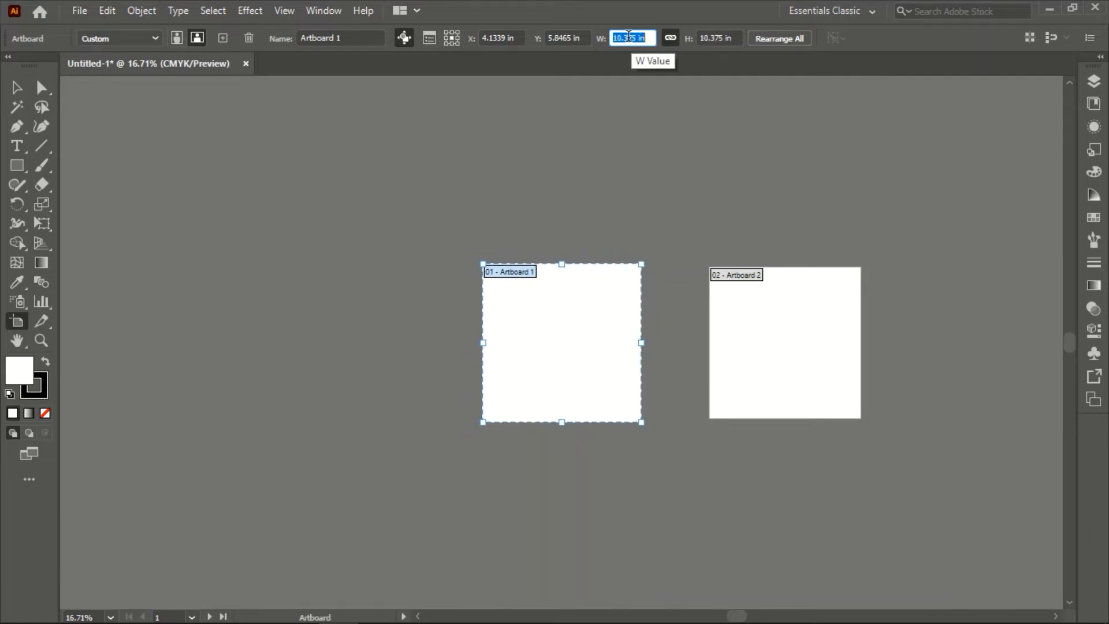
pyautogui.scroll(-2, 629, 36)
pyautogui.scroll(1, 629, 36)
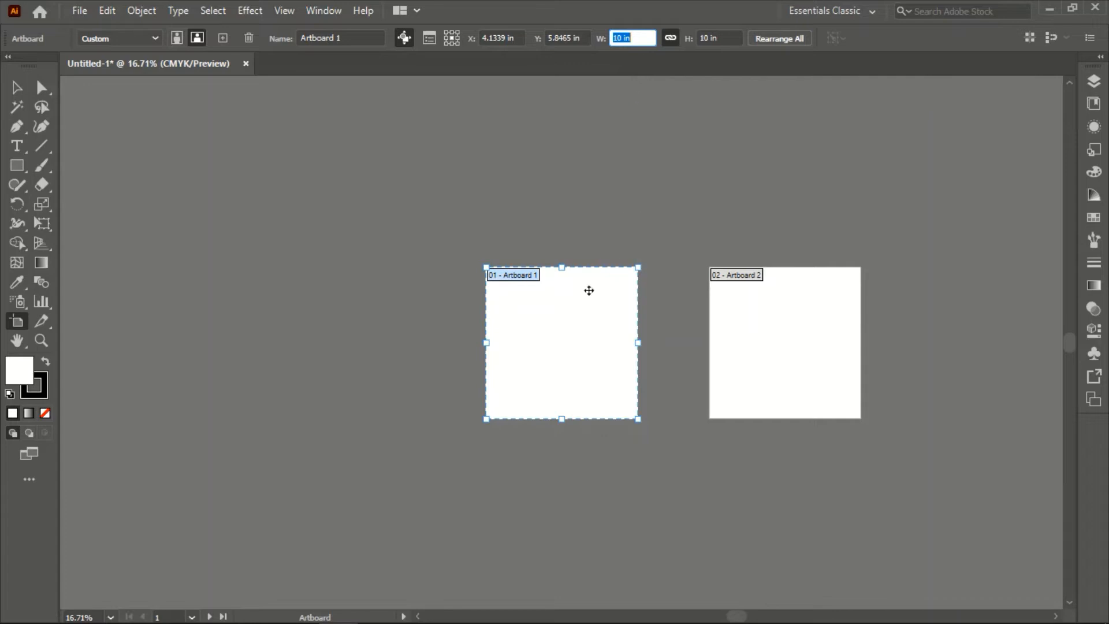
pyautogui.click(563, 344)
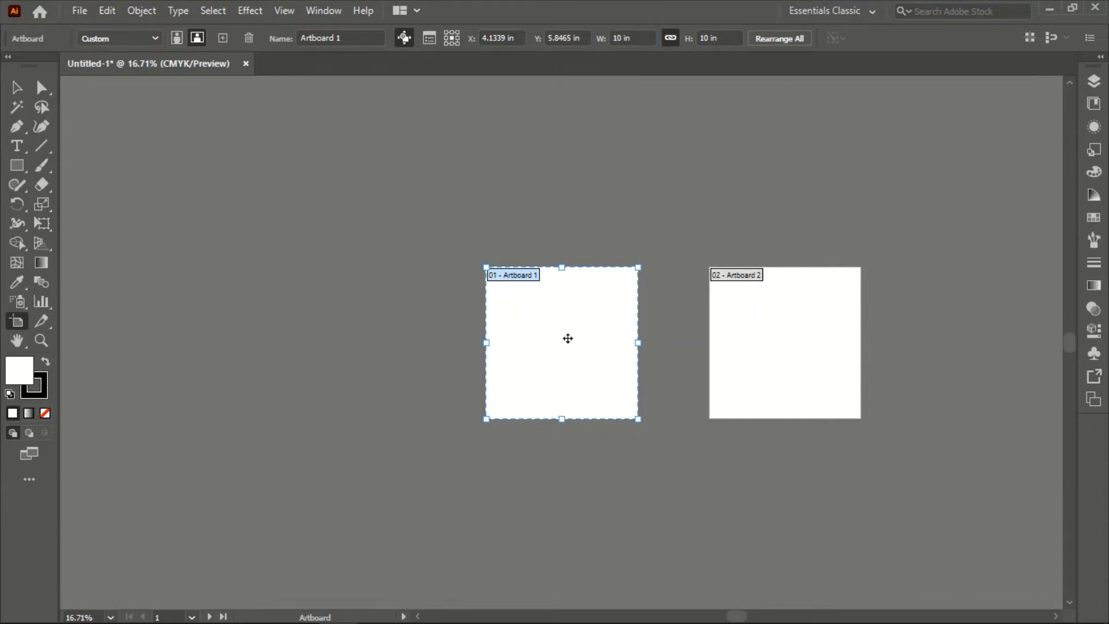
# Step: Open the Artboard Options for Artboard 1, test its width value back to 10 in, and place the dialog clear of the artboards
pyautogui.doubleClick(17, 322)
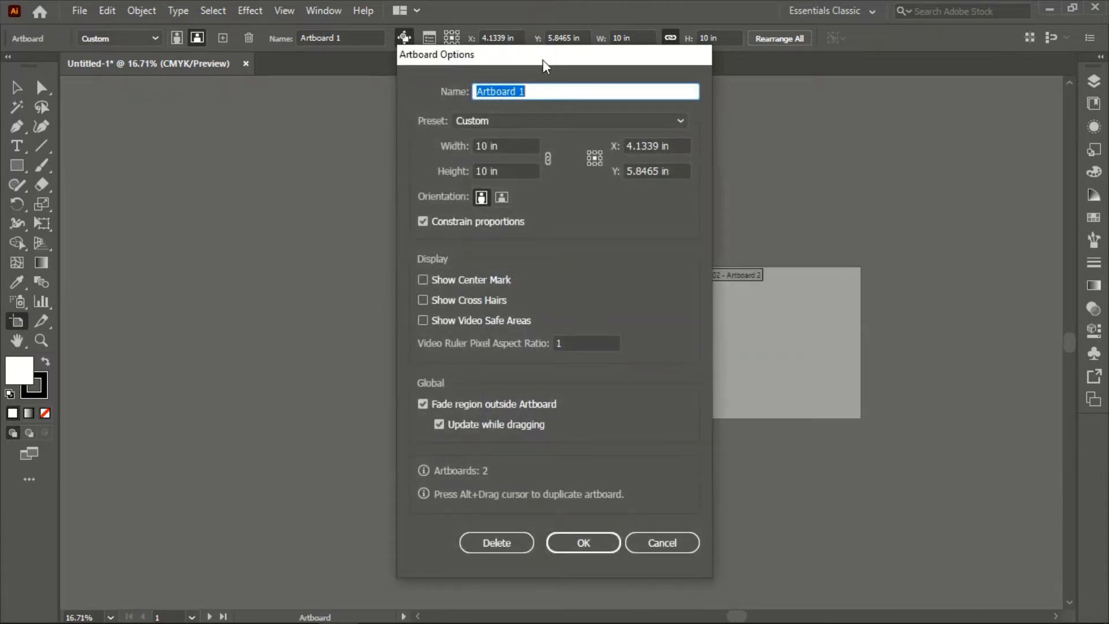
pyautogui.moveTo(542, 60); pyautogui.dragTo(1012, 68)
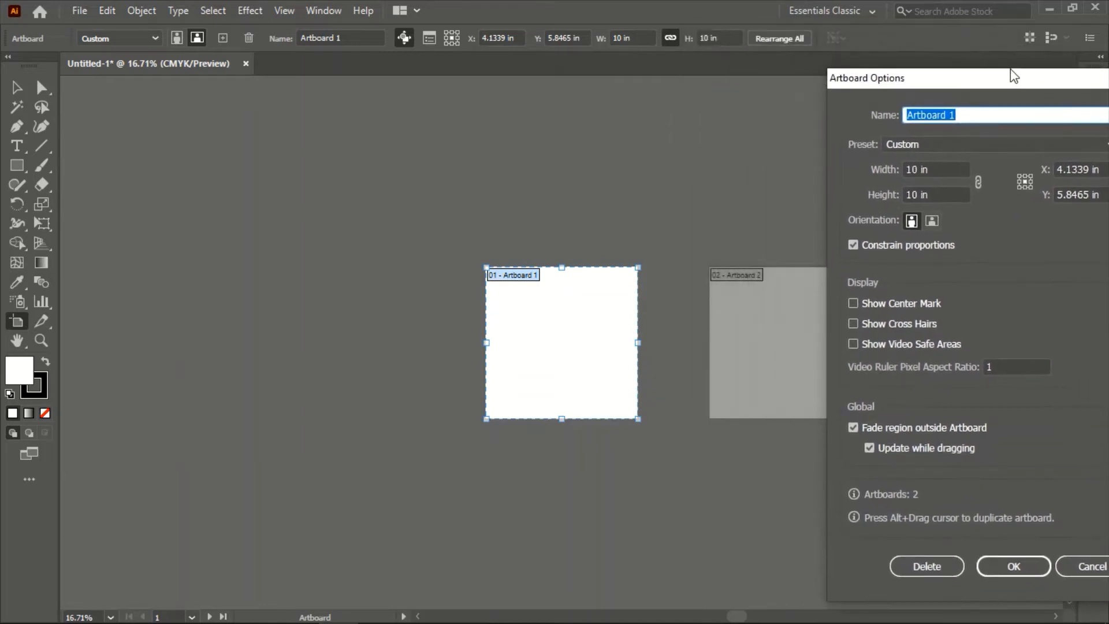
pyautogui.click(938, 168)
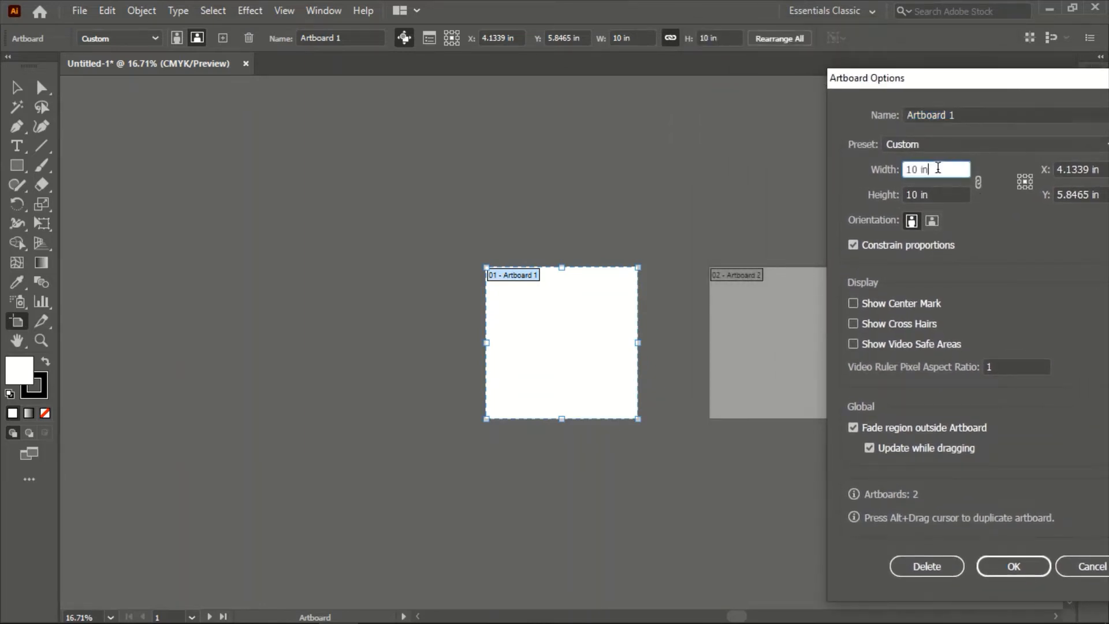
pyautogui.scroll(-4, 939, 168)
pyautogui.scroll(3, 939, 168)
pyautogui.scroll(1, 939, 168)
pyautogui.moveTo(1032, 89); pyautogui.dragTo(314, 50)
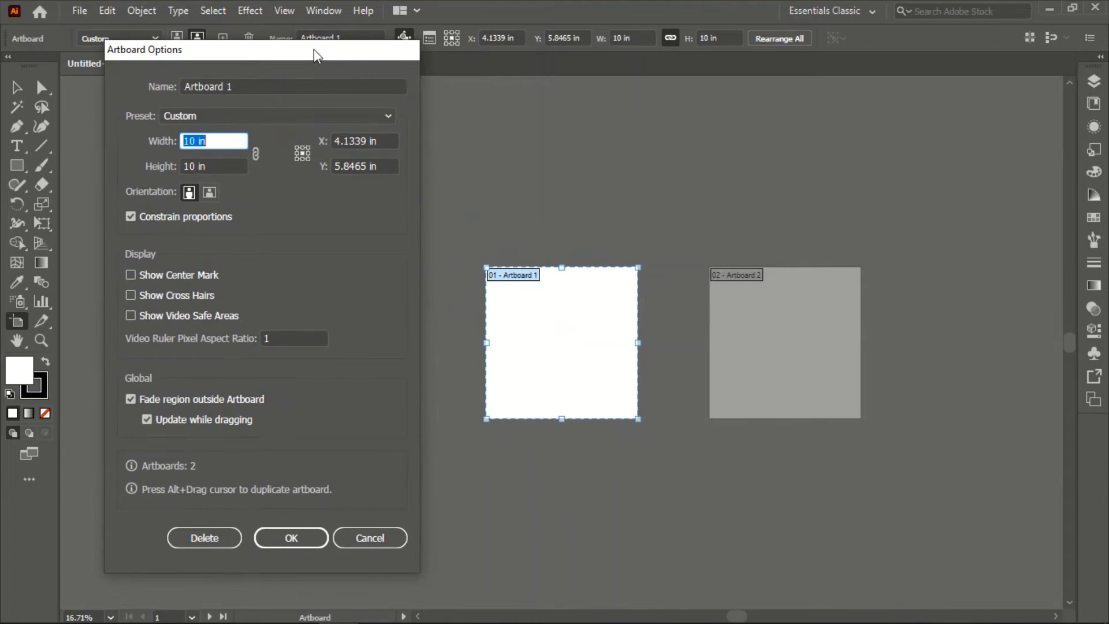
# Step: Set Artboard 1's Y position to 5.5 in within the Artboard Options
pyautogui.click(372, 166)
pyautogui.doubleClick(372, 166)
pyautogui.write('4')
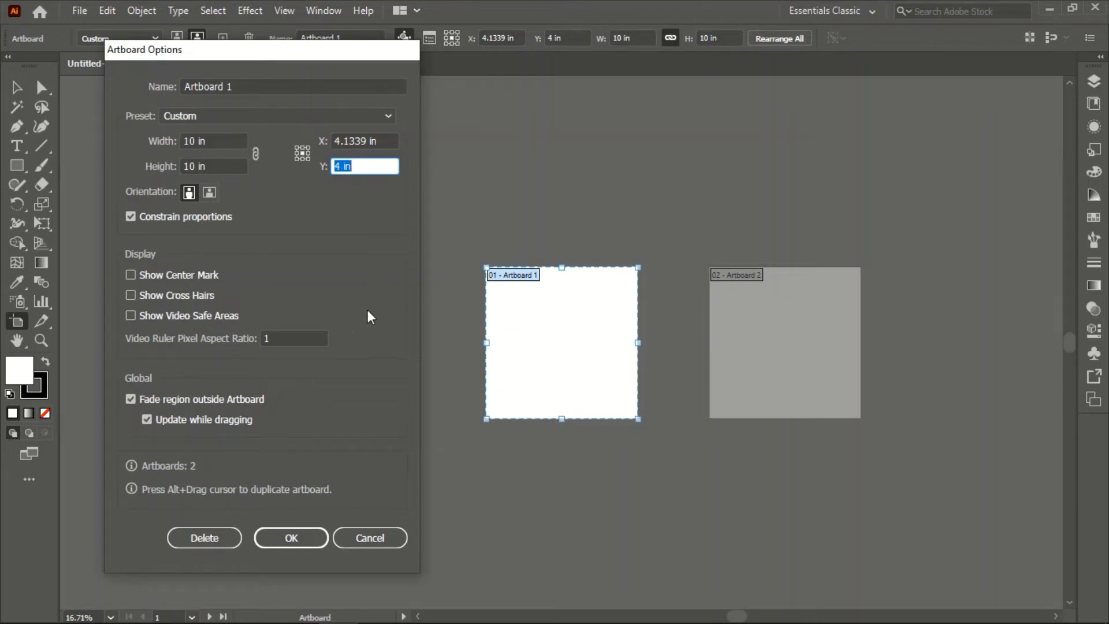
pyautogui.scroll(11, 368, 169)
pyautogui.scroll(1, 362, 167)
# Step: Vary Artboard 1's width in small increments, return it to 10 in, and apply the Artboard Options
pyautogui.click(218, 139)
pyautogui.scroll(1, 218, 138)
pyautogui.scroll(-1, 218, 138)
pyautogui.scroll(1, 218, 139)
pyautogui.scroll(-2, 218, 139)
pyautogui.scroll(1, 219, 138)
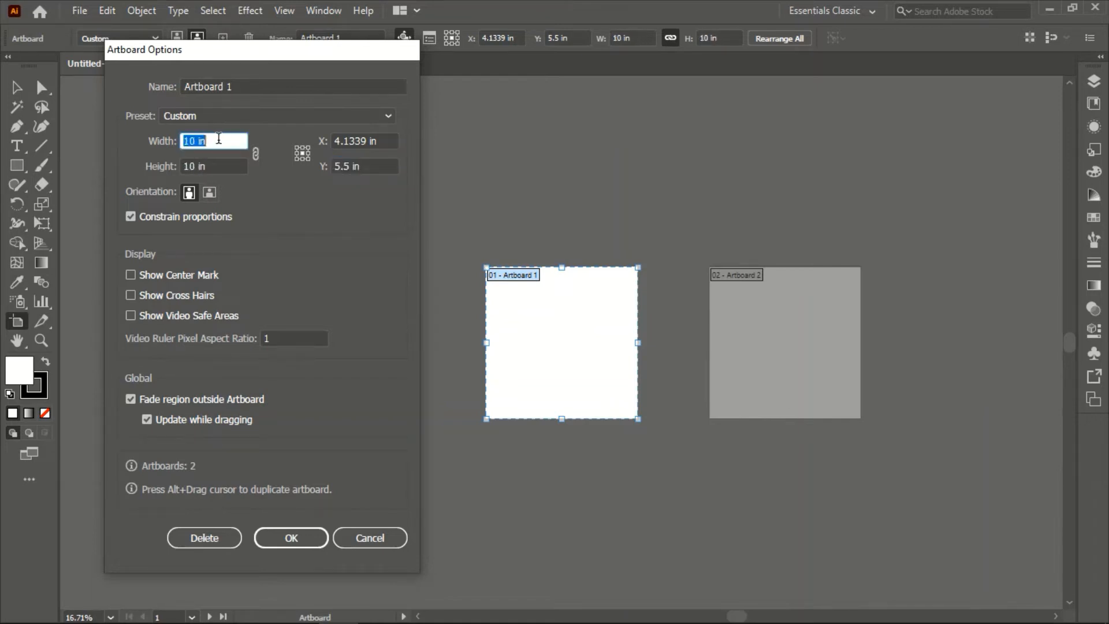
pyautogui.scroll(1, 218, 139)
pyautogui.scroll(-1, 219, 139)
pyautogui.click(291, 537)
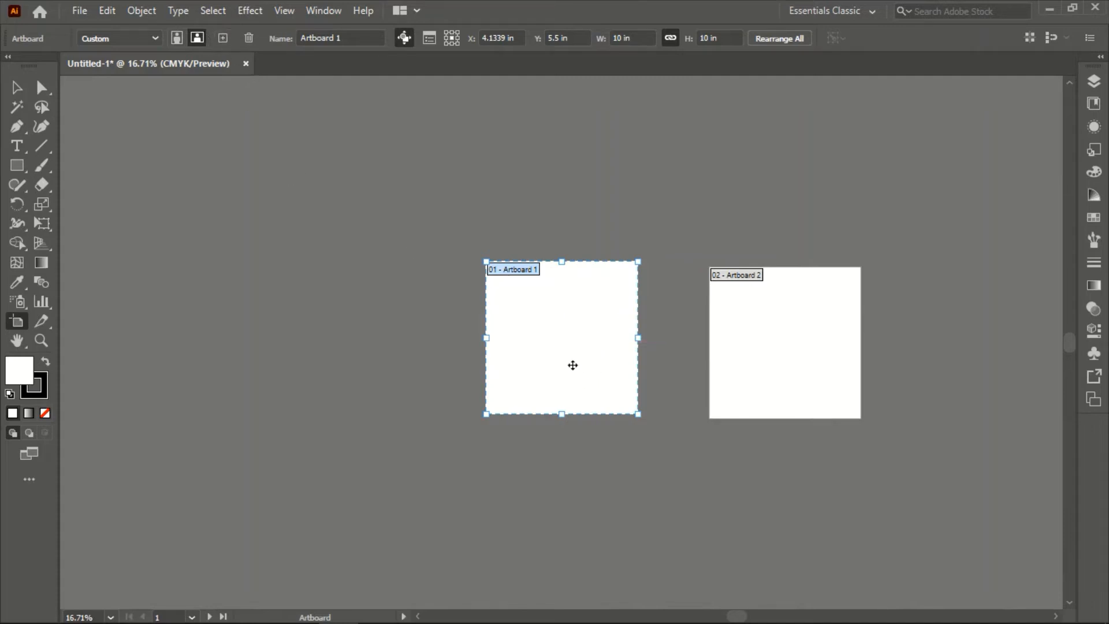
# Step: Add a new 10 × 10 in artboard and extend its upper edge to make it about 19.34 in high
pyautogui.click(227, 37)
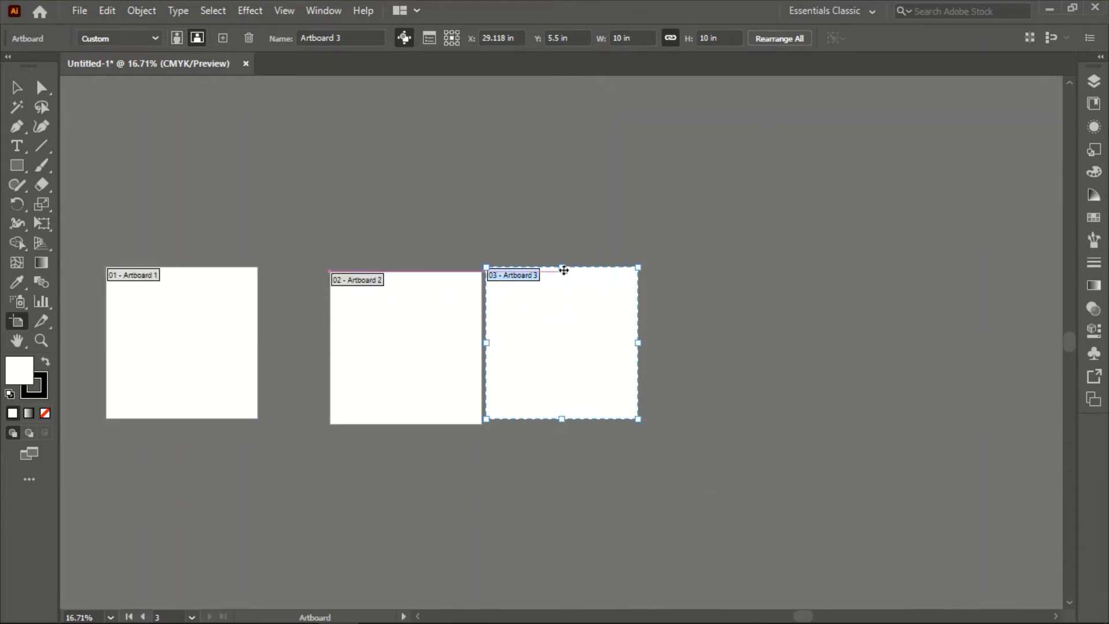
pyautogui.moveTo(564, 266); pyautogui.dragTo(561, 125)
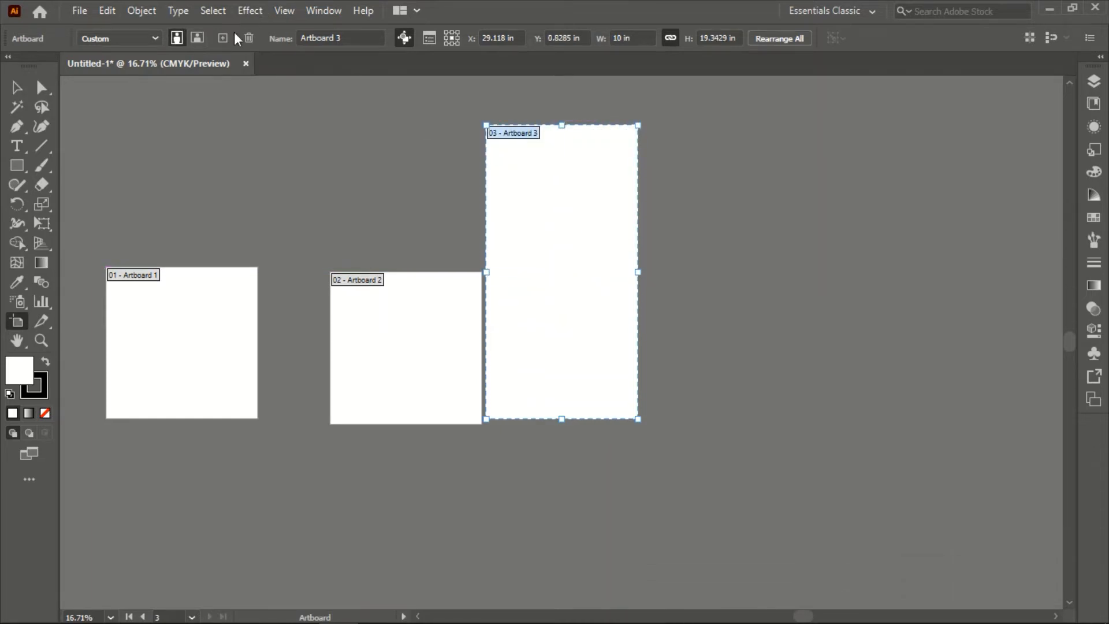
# Step: Add another artboard with the same tall dimensions and select each of the two tall artboards in turn
pyautogui.click(218, 38)
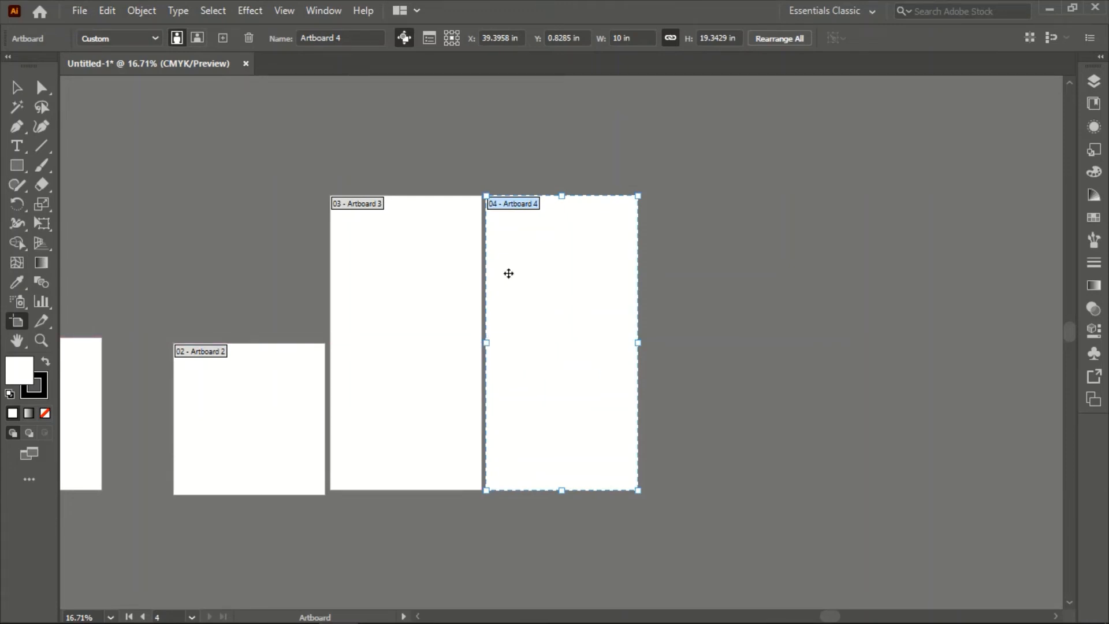
pyautogui.click(432, 261)
pyautogui.click(601, 293)
# Step: Draw a separate artboard about 12.5 × 12.39 in on the empty canvas beside Artboard 4
pyautogui.moveTo(696, 298); pyautogui.dragTo(860, 480)
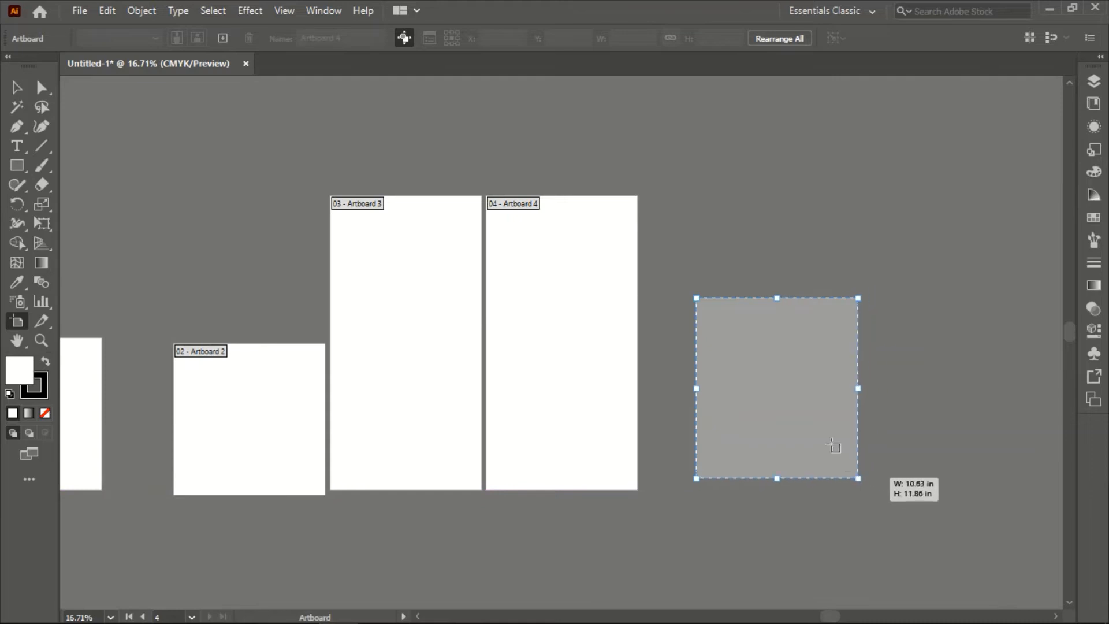
pyautogui.moveTo(830, 443); pyautogui.dragTo(887, 487)
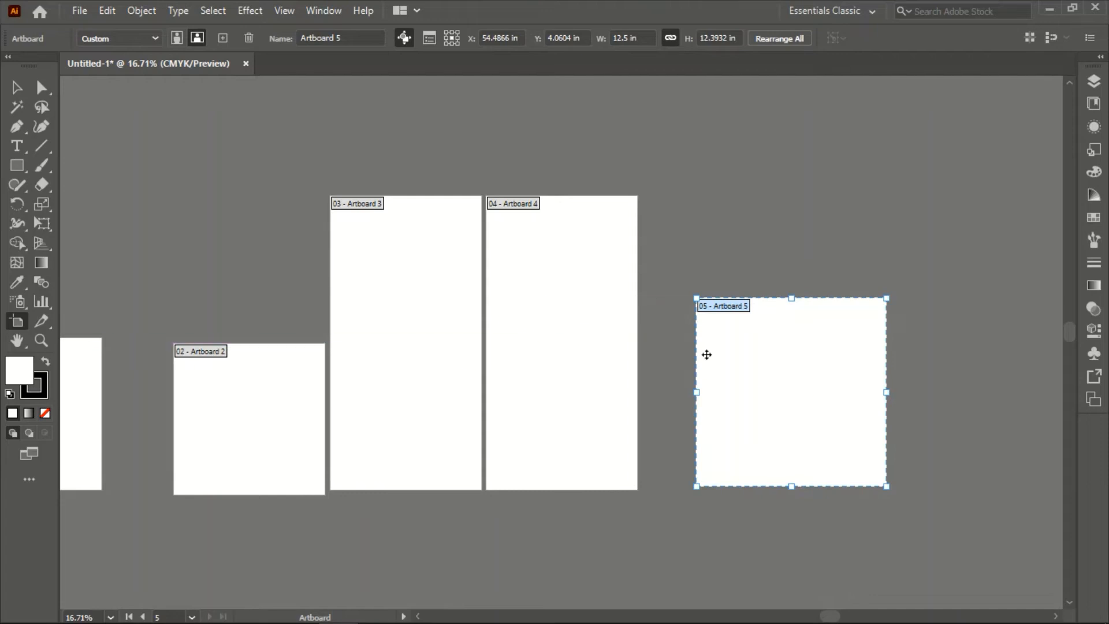
# Step: Select Artboard 1, open its Artboard Options to review the settings, and close them without changes
pyautogui.scroll(-1, 693, 293)
pyautogui.scroll(1, 694, 293)
pyautogui.moveTo(181, 369); pyautogui.dragTo(340, 392)
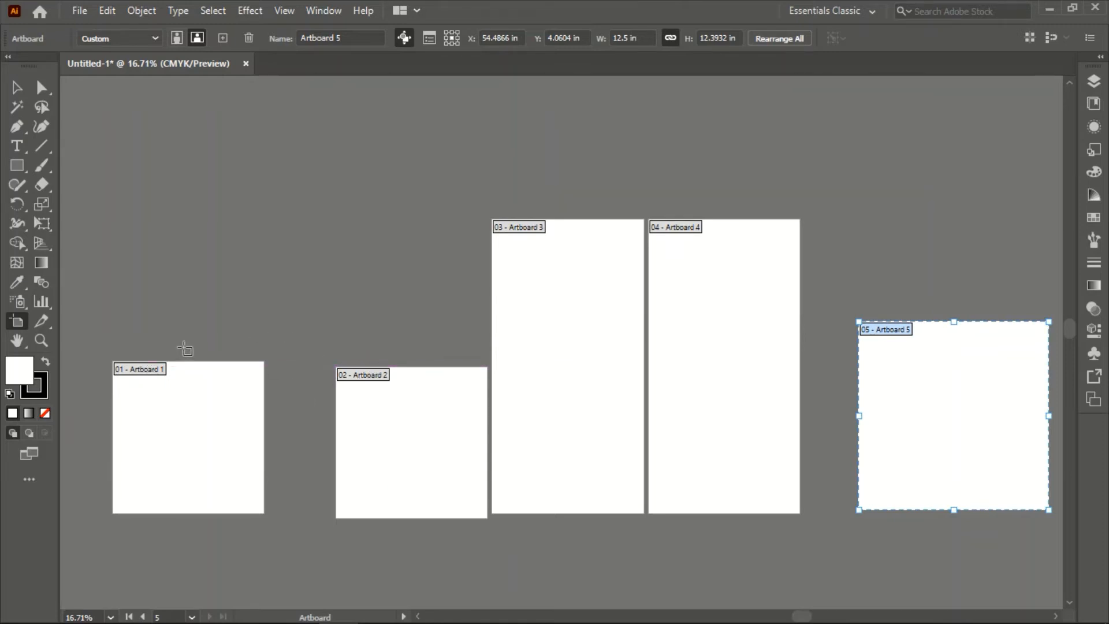
pyautogui.click(136, 369)
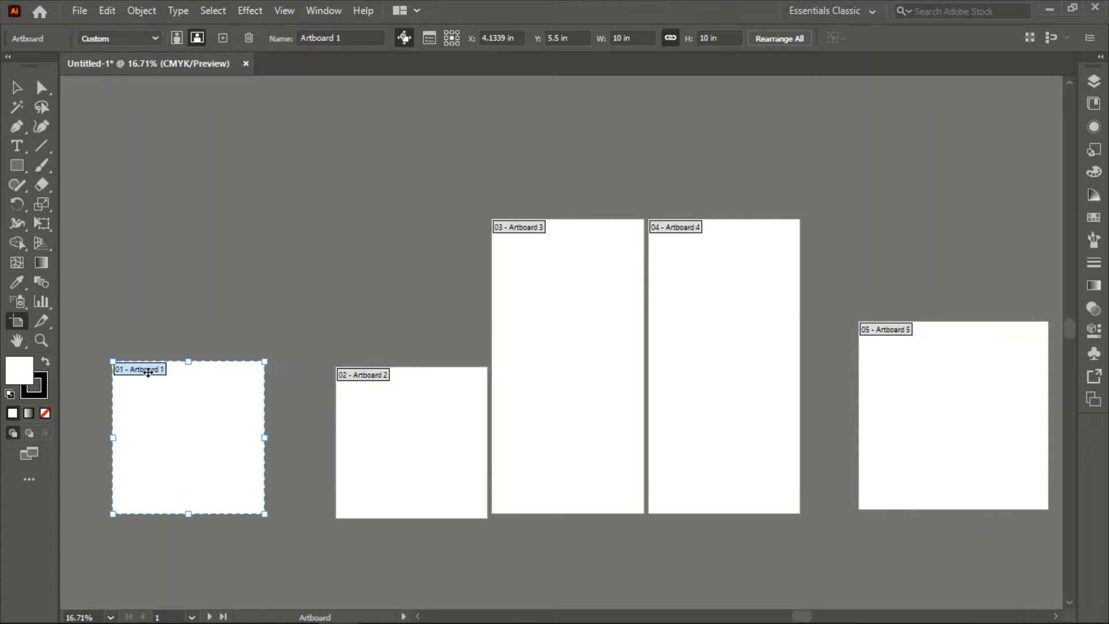
pyautogui.doubleClick(148, 373)
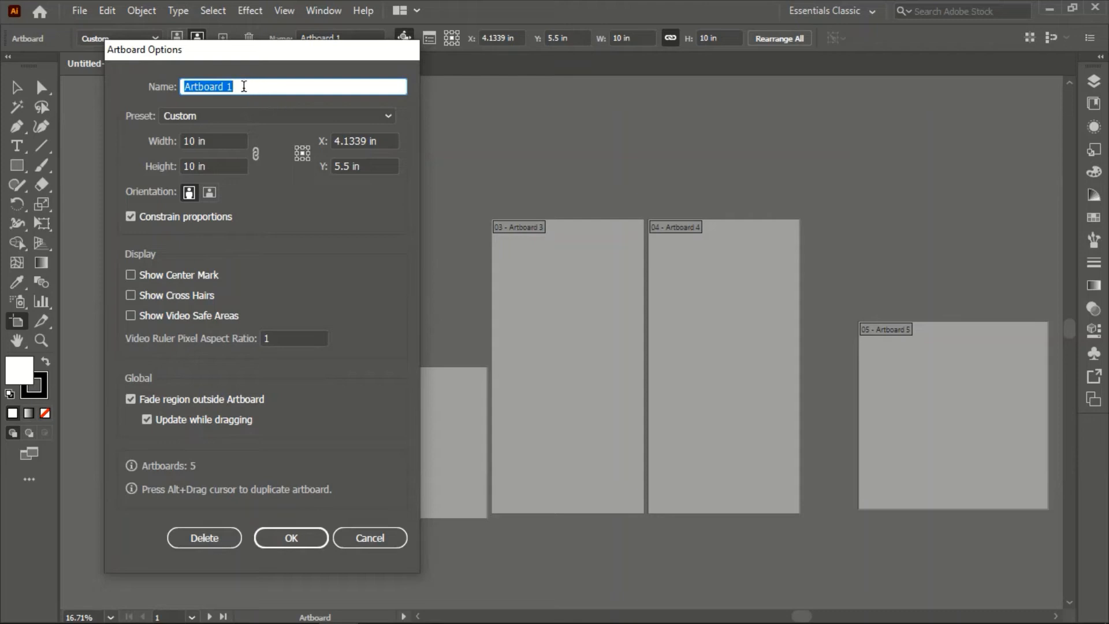
pyautogui.click(244, 86)
pyautogui.click(370, 538)
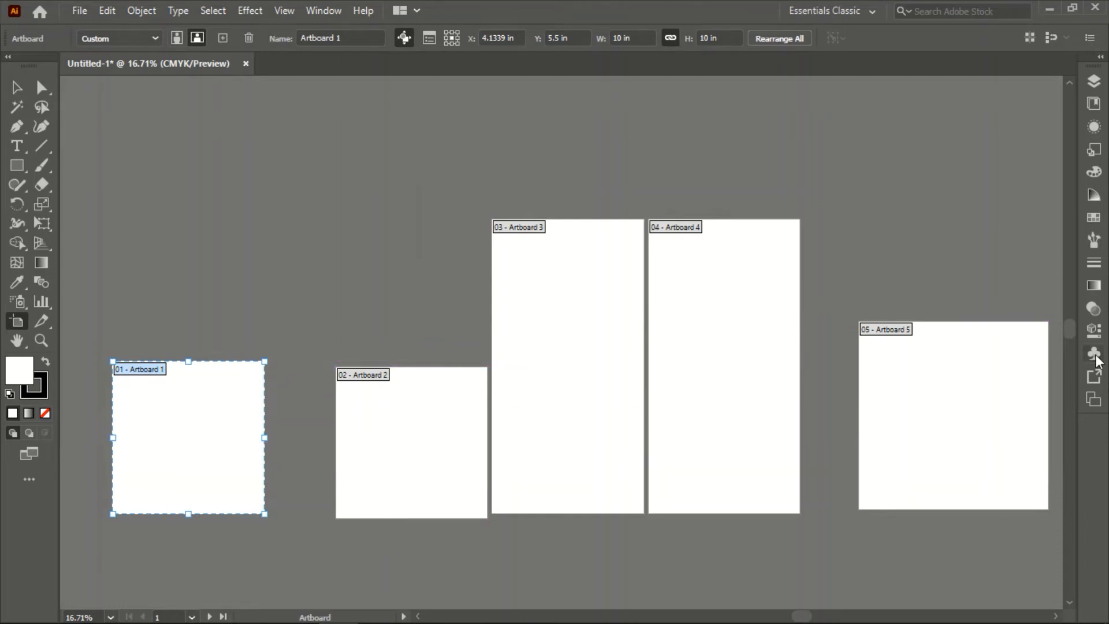
# Step: Display the properties of Artboard 1 and locate the Properties entry among the available windows
pyautogui.click(1094, 333)
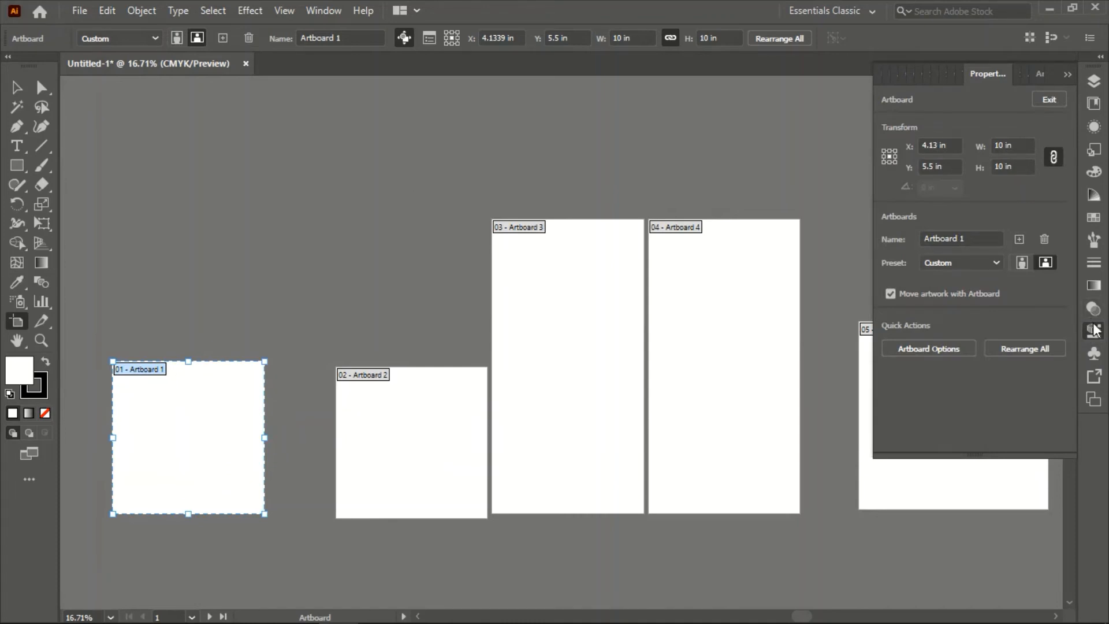
pyautogui.click(321, 15)
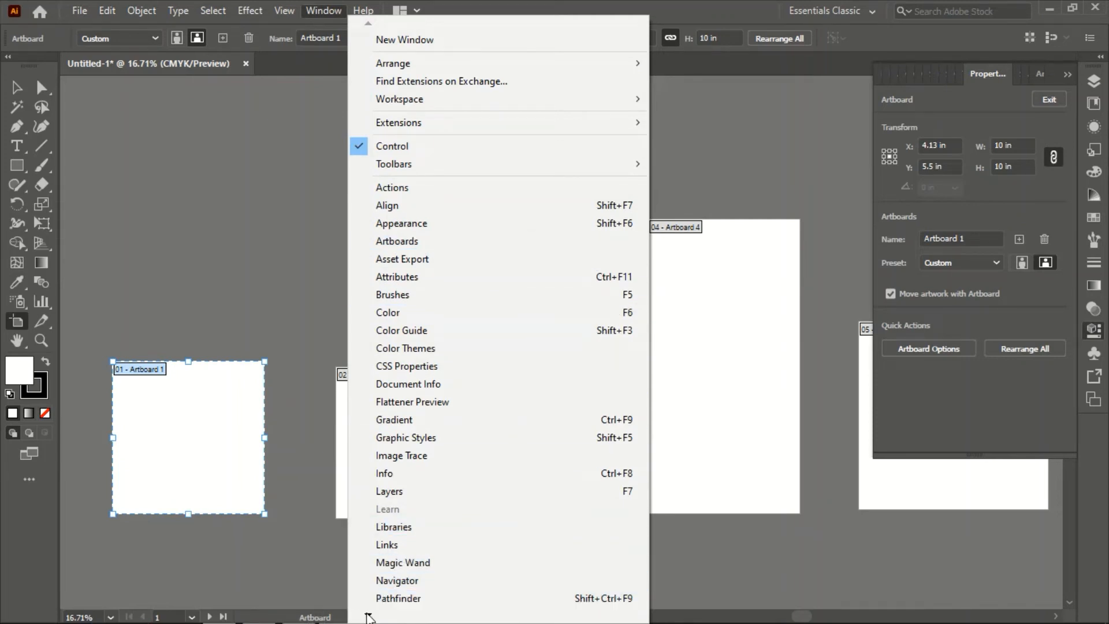
pyautogui.moveTo(369, 616)
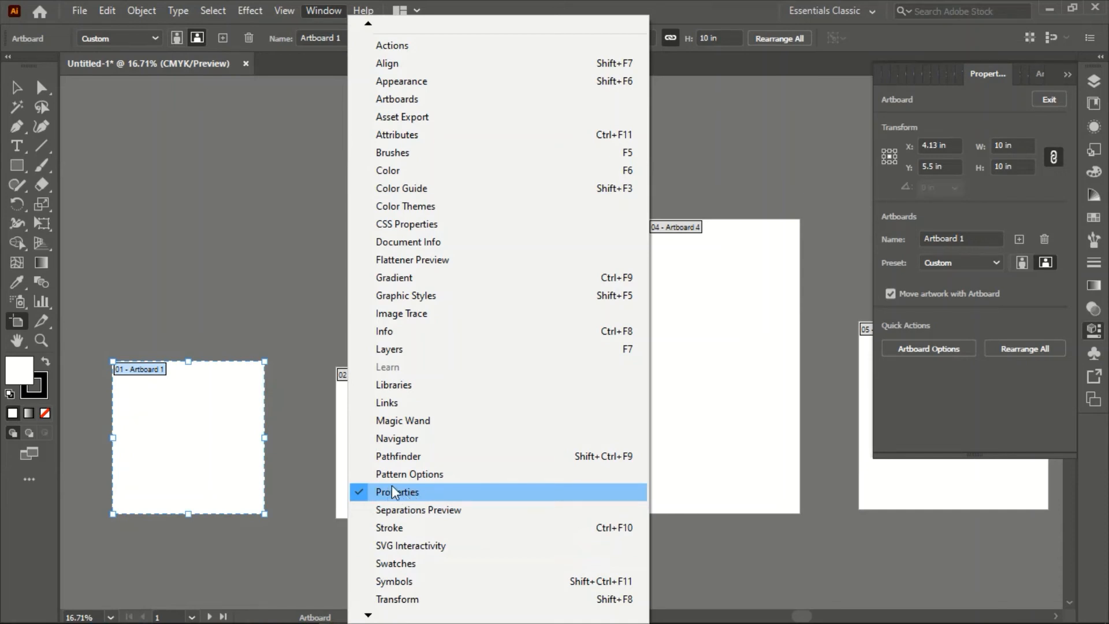
# Step: Switch Artboard 4 to landscape and back to portrait, and view the available artboard size presets
pyautogui.click(749, 432)
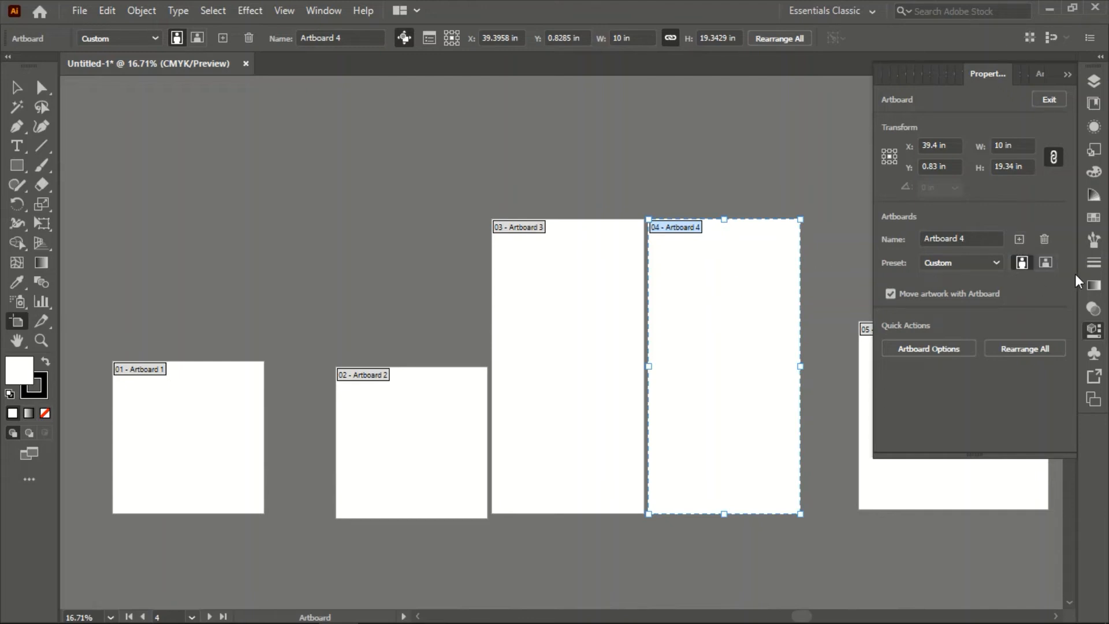
pyautogui.click(1046, 263)
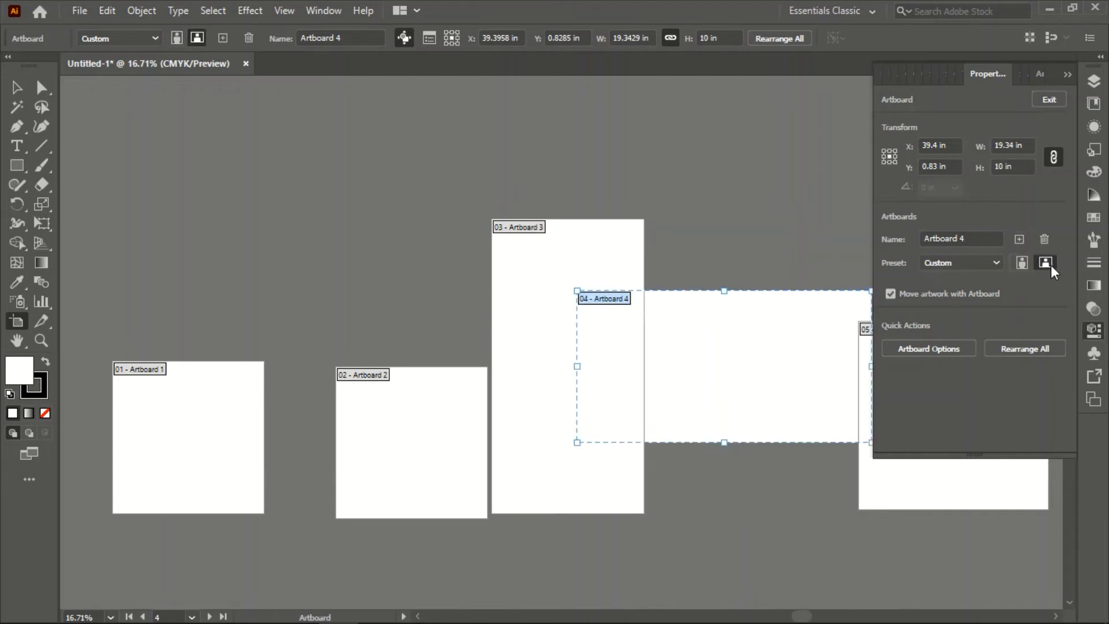
pyautogui.click(1016, 263)
pyautogui.click(953, 263)
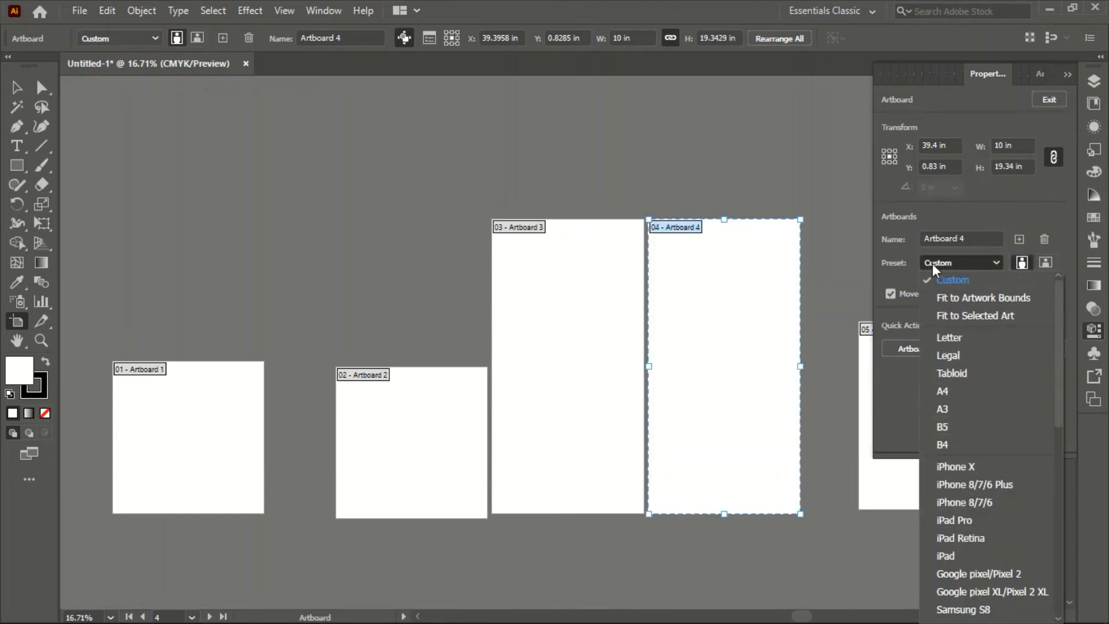
pyautogui.click(945, 264)
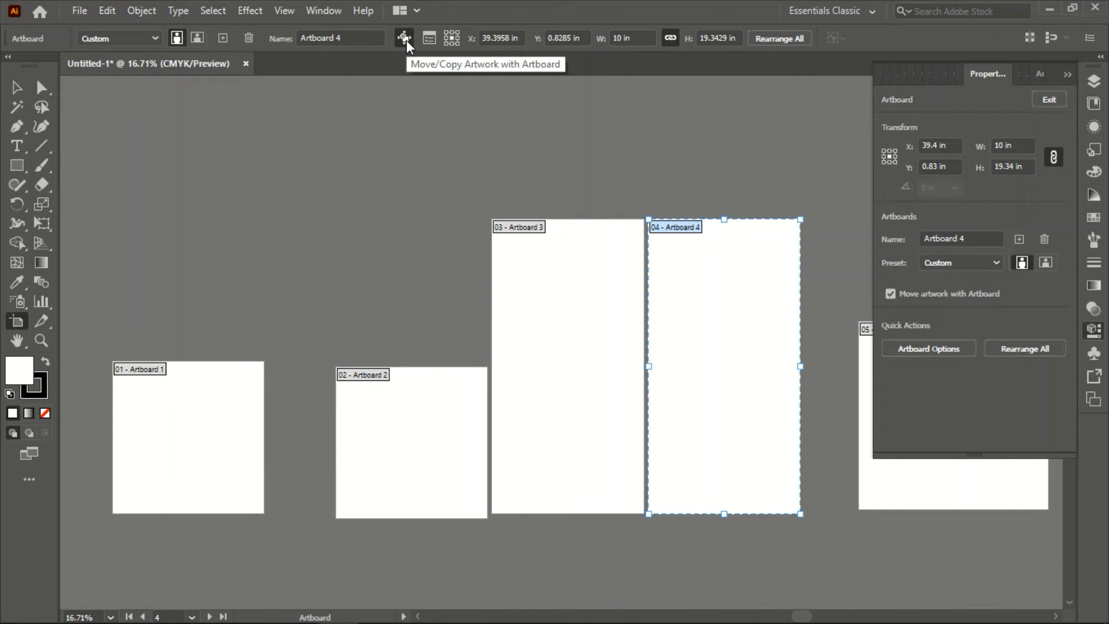
# Step: Turn off moving artwork with the artboard and draw a rectangle about 3.2 × 5.24 in on Artboard 4
pyautogui.click(892, 292)
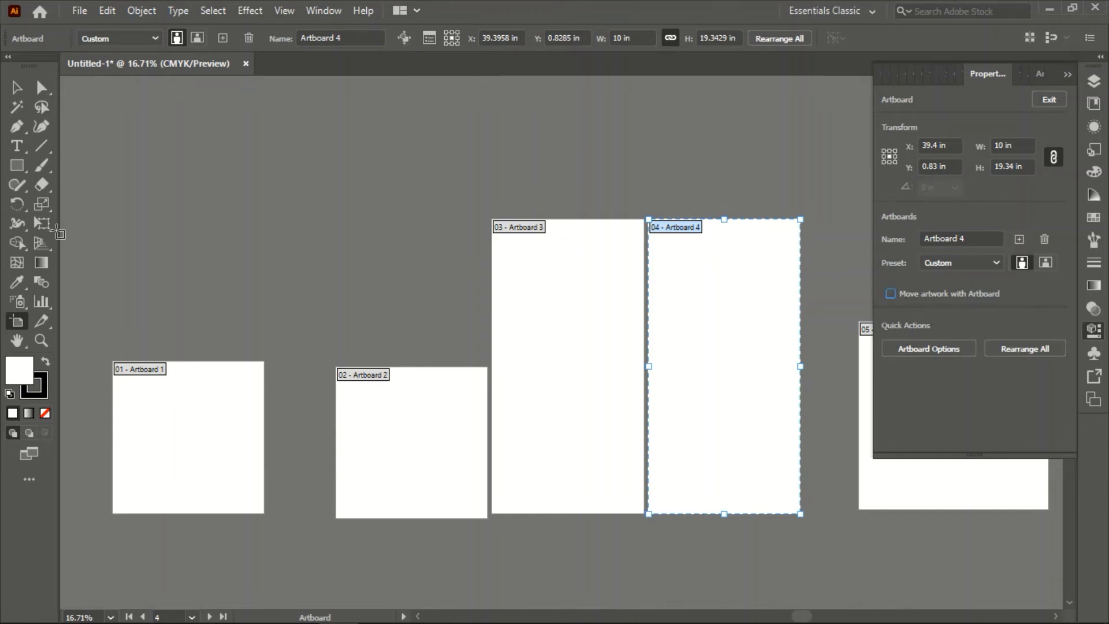
pyautogui.click(17, 166)
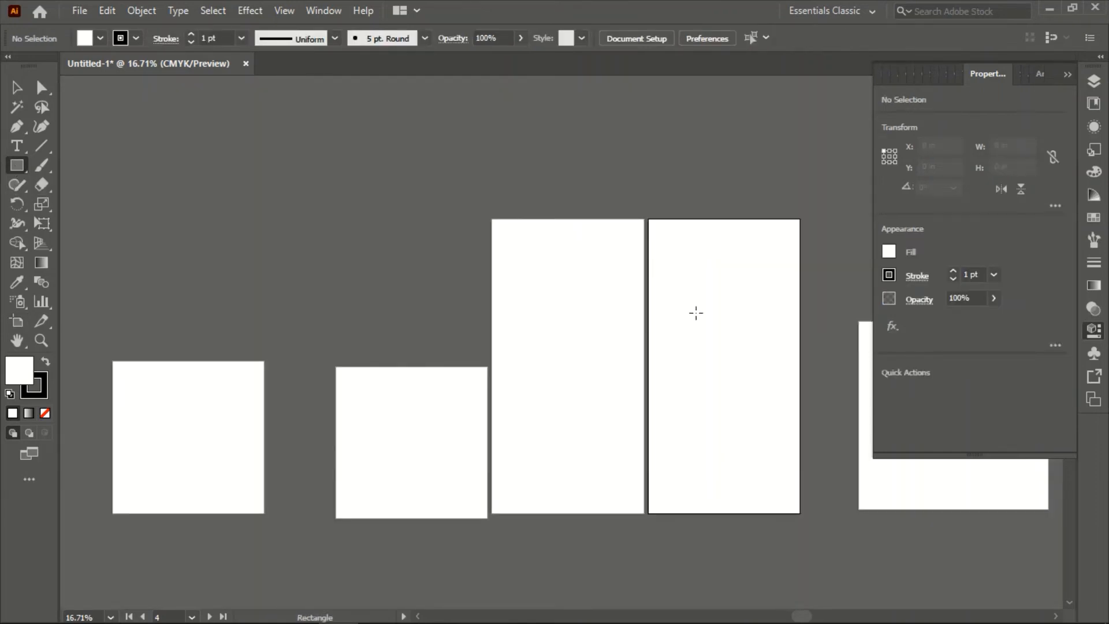
pyautogui.moveTo(692, 301); pyautogui.dragTo(741, 381)
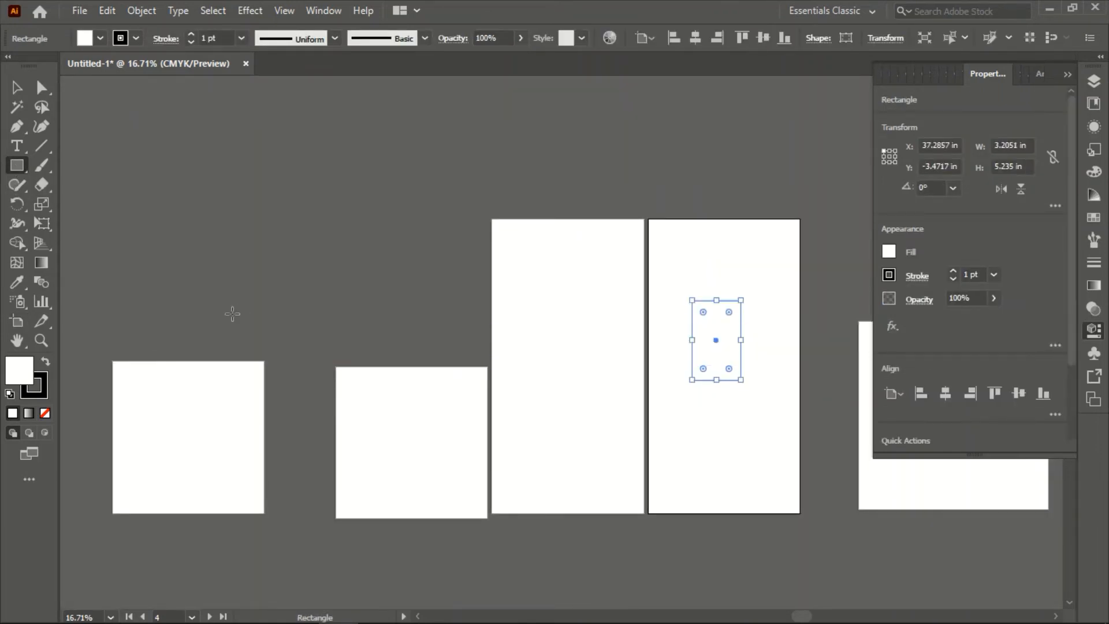
# Step: Fill the rectangle on Artboard 4 with bright red
pyautogui.doubleClick(19, 368)
pyautogui.write('FF0000')
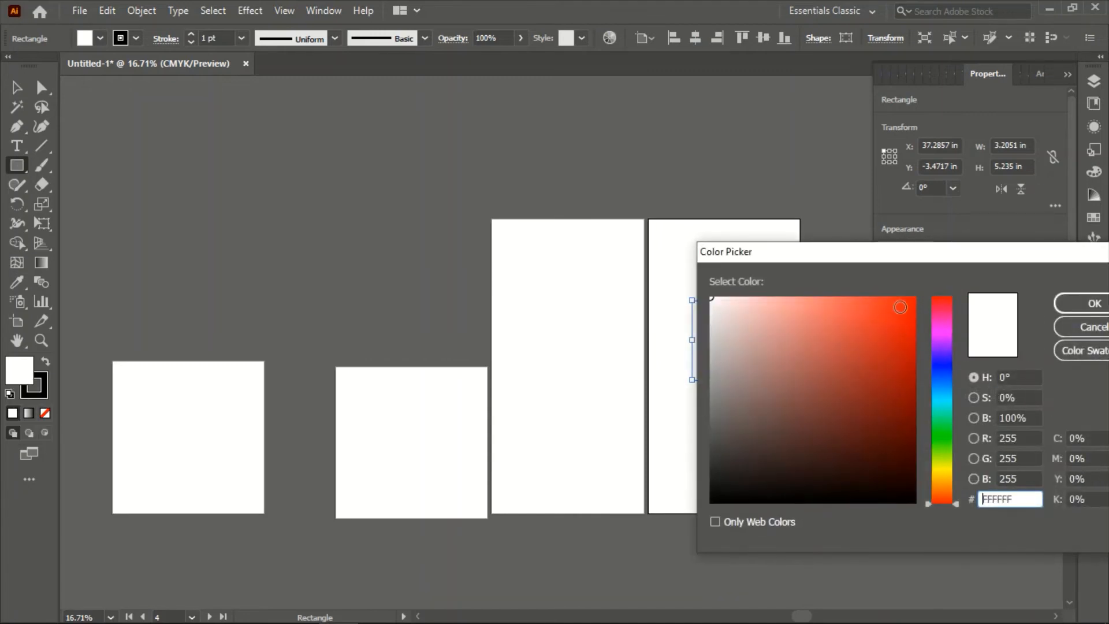
pyautogui.click(1086, 310)
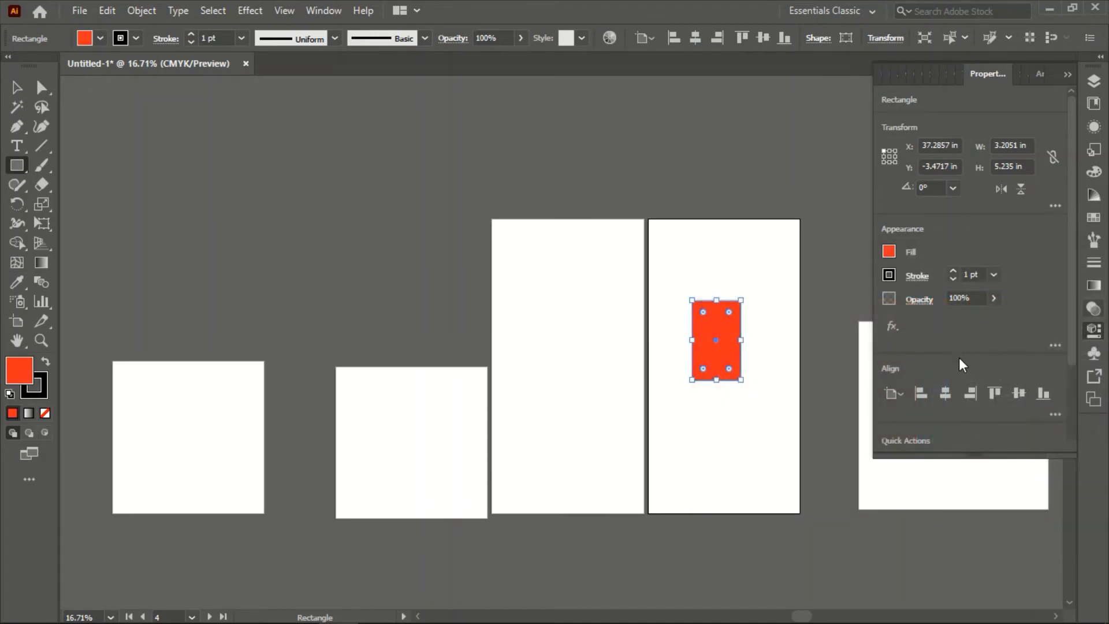
# Step: Shift Artboard 4 slightly to about X 39.72 in, Y 0.85 in, leaving the red rectangle in place
pyautogui.click(891, 328)
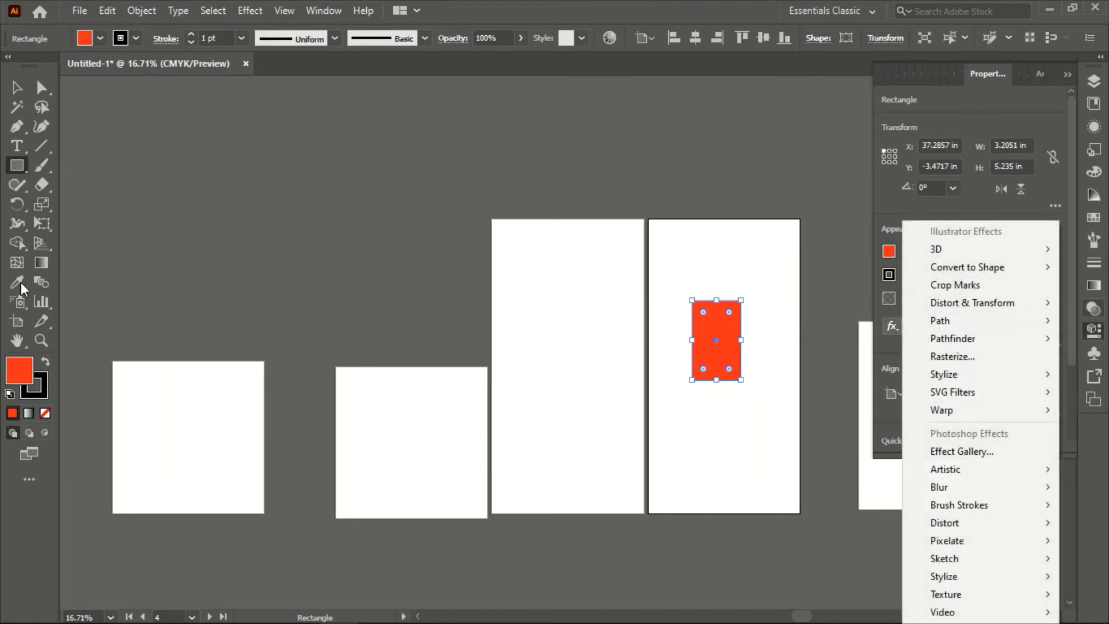
pyautogui.click(17, 322)
pyautogui.moveTo(715, 414); pyautogui.dragTo(782, 370)
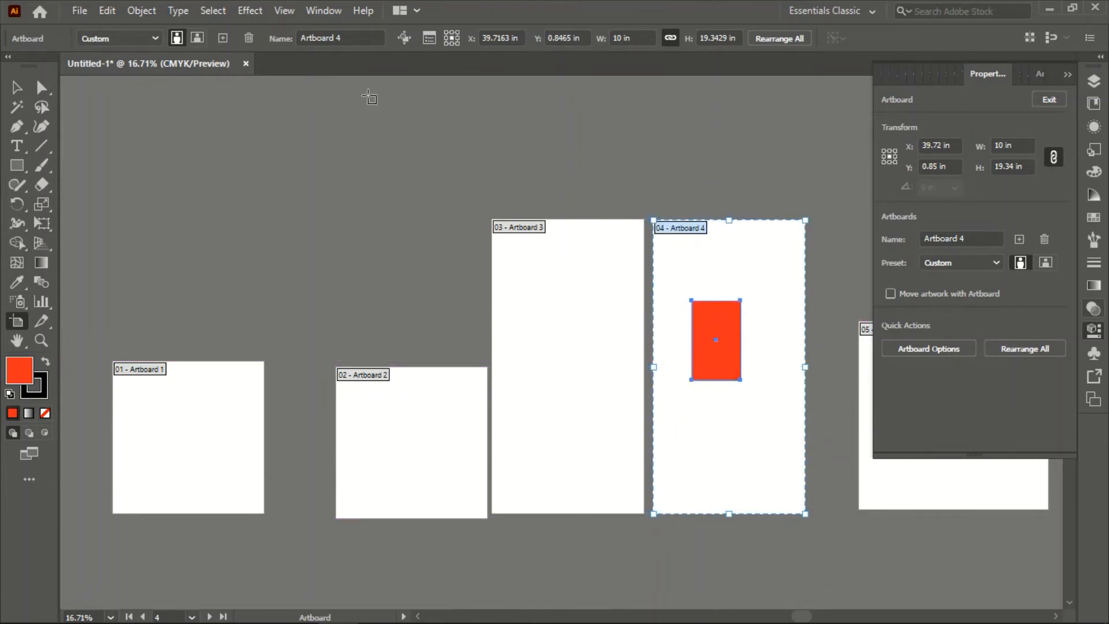
# Step: Turn on moving artwork with the artboard and move Artboard 4 with its rectangle to about X 42.07 in, Y 0.83 in
pyautogui.click(404, 38)
pyautogui.click(891, 294)
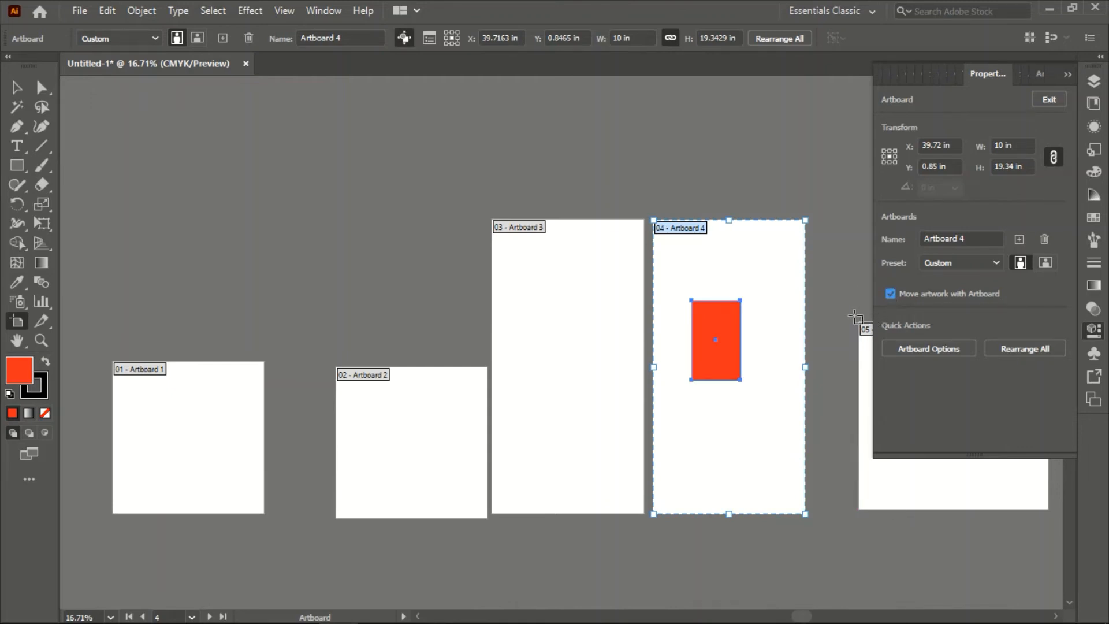
pyautogui.moveTo(751, 304); pyautogui.dragTo(802, 315)
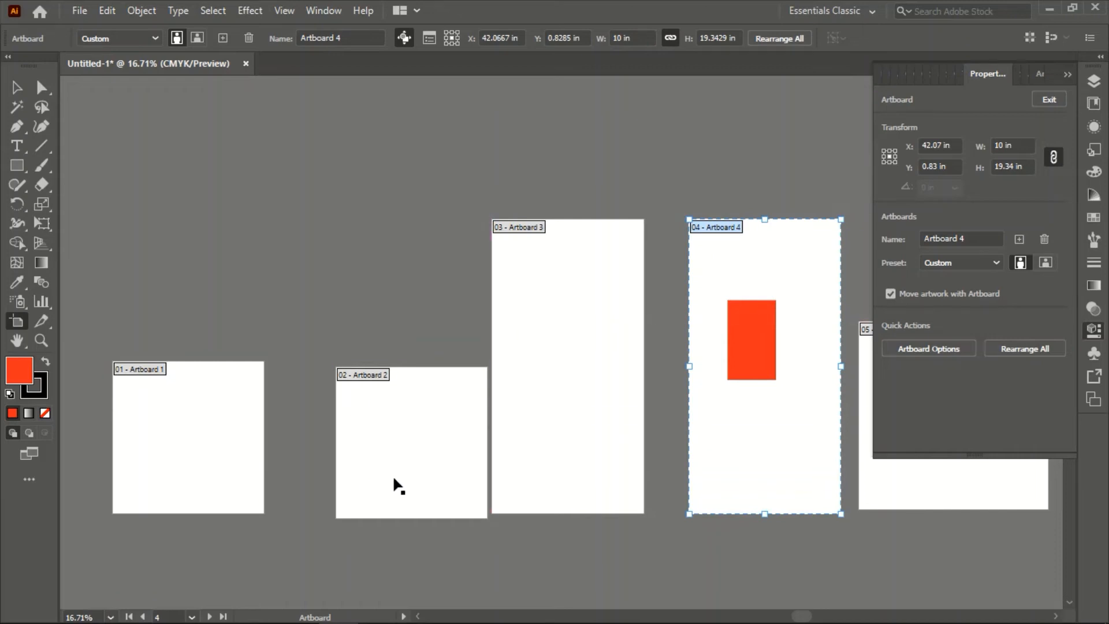
# Step: Move Artboards 2, 3, 4 and 5 so the row has roughly equal gaps, and close the artboard properties
pyautogui.moveTo(392, 475); pyautogui.dragTo(343, 474)
pyautogui.moveTo(565, 448); pyautogui.dragTo(531, 438)
pyautogui.moveTo(766, 438); pyautogui.dragTo(709, 438)
pyautogui.moveTo(952, 508); pyautogui.dragTo(898, 499)
pyautogui.click(1064, 75)
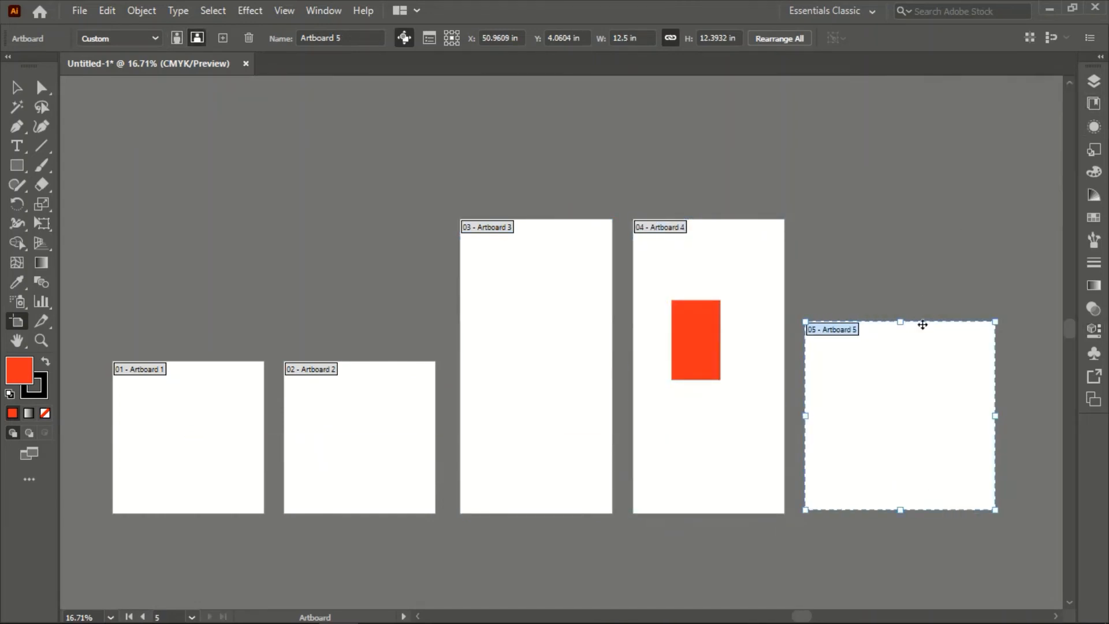
# Step: Add two new 12.5 × 12.39 in artboards in the row after Artboard 5
pyautogui.scroll(-1, 590, 384)
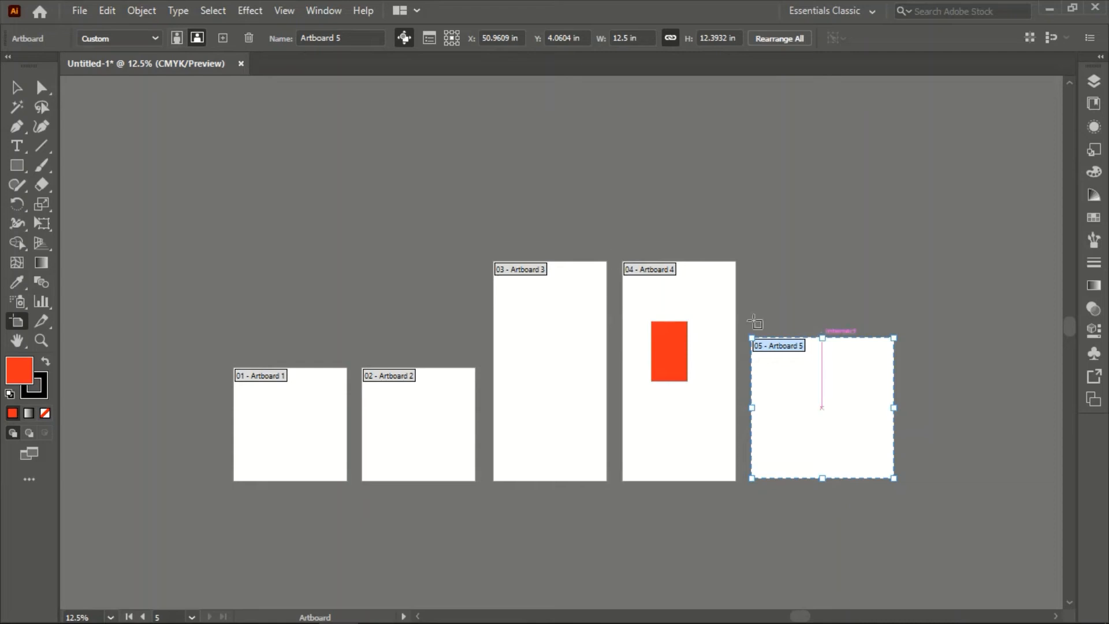
pyautogui.click(223, 38)
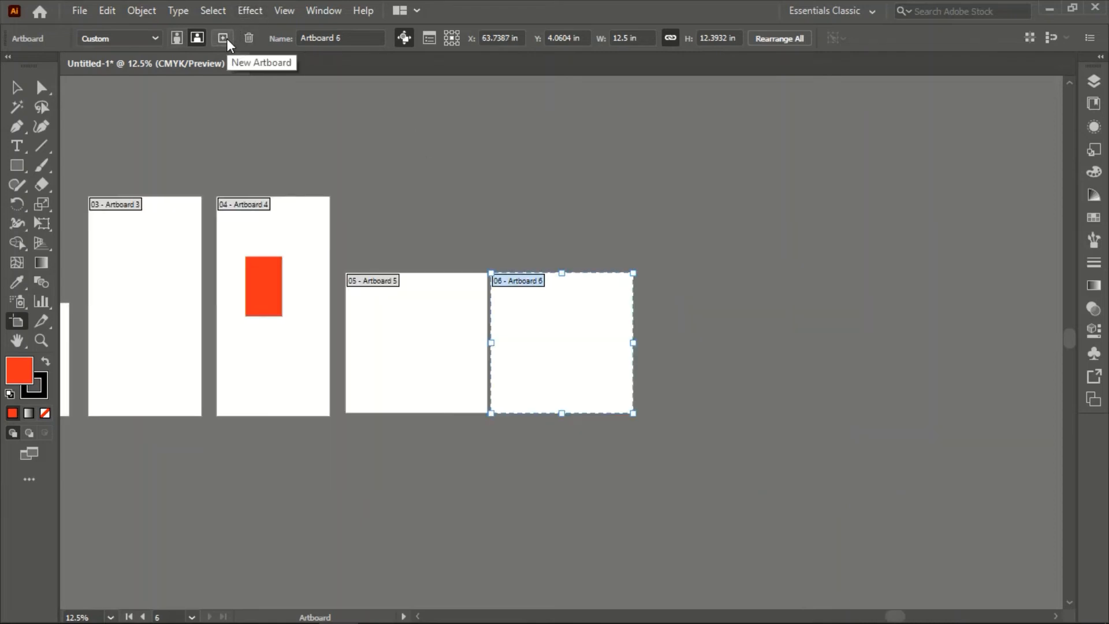
pyautogui.click(223, 38)
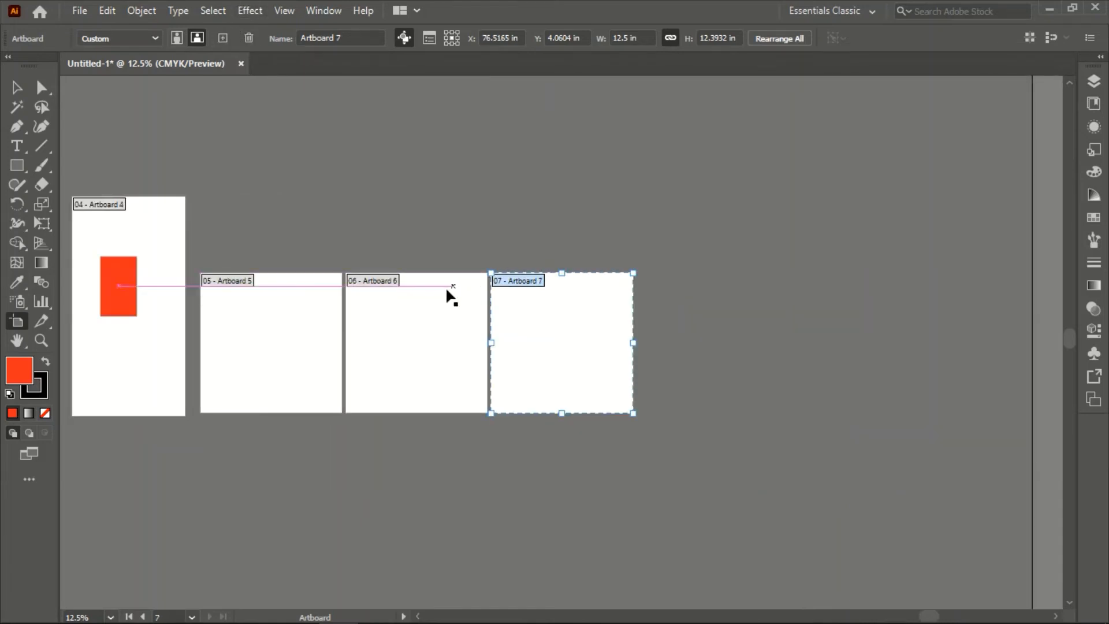
pyautogui.press('space')
pyautogui.moveTo(427, 468); pyautogui.dragTo(854, 449)
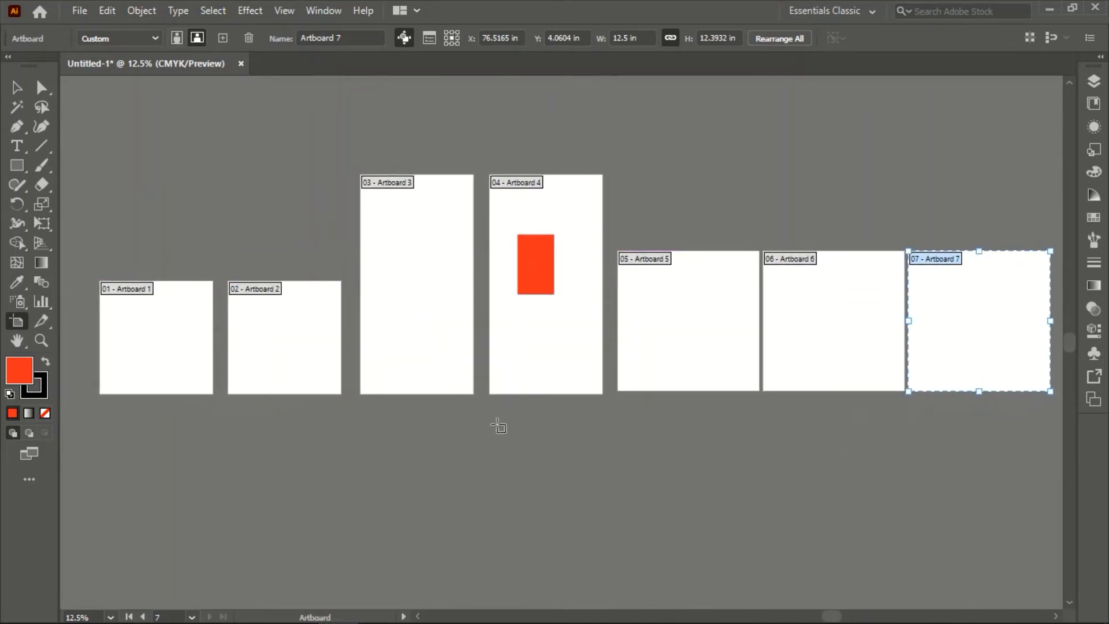
# Step: Display the list of all artboards in the document
pyautogui.click(320, 7)
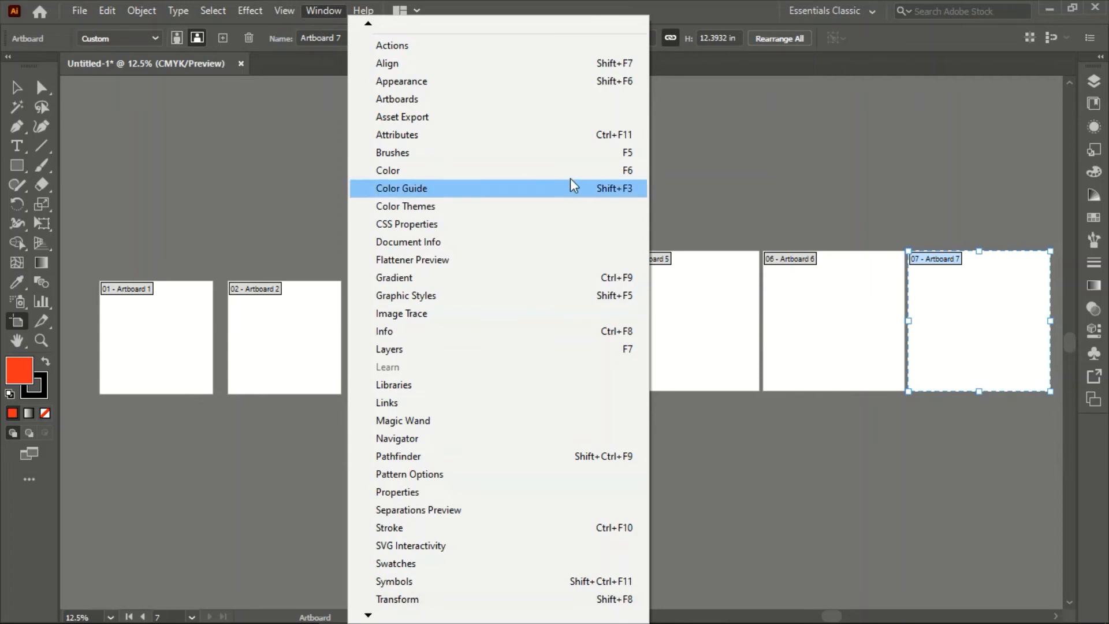
pyautogui.click(373, 26)
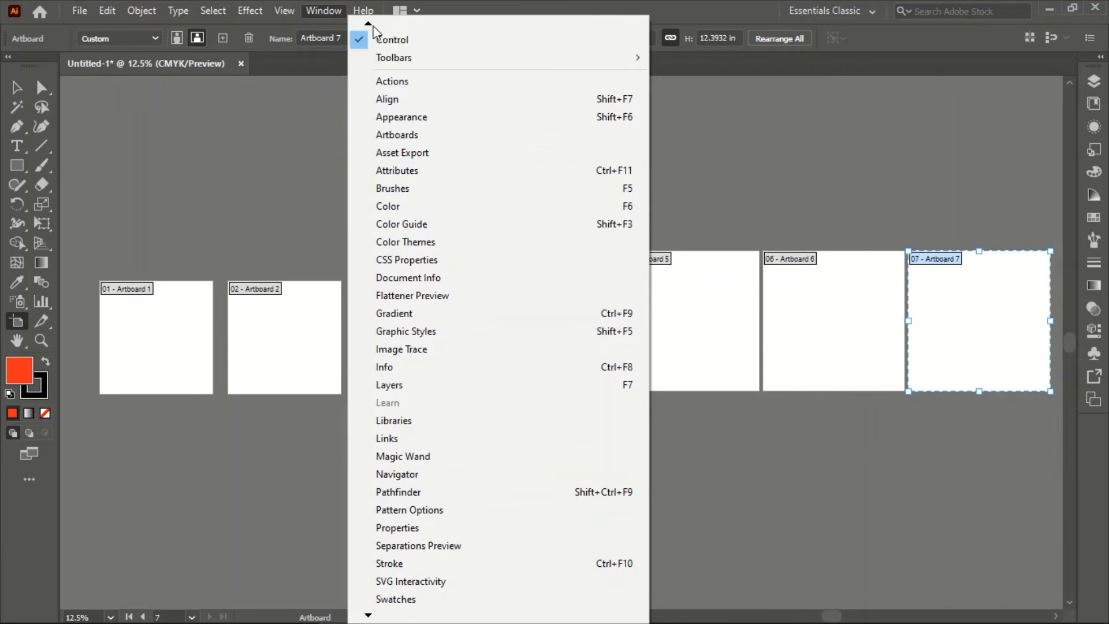
pyautogui.click(374, 26)
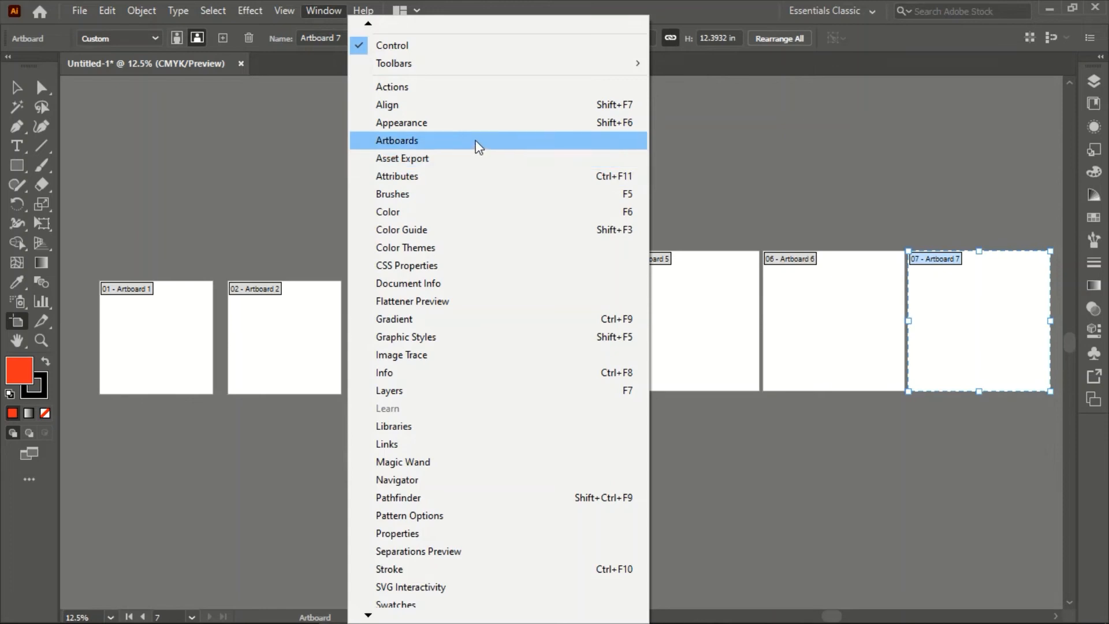
pyautogui.click(413, 142)
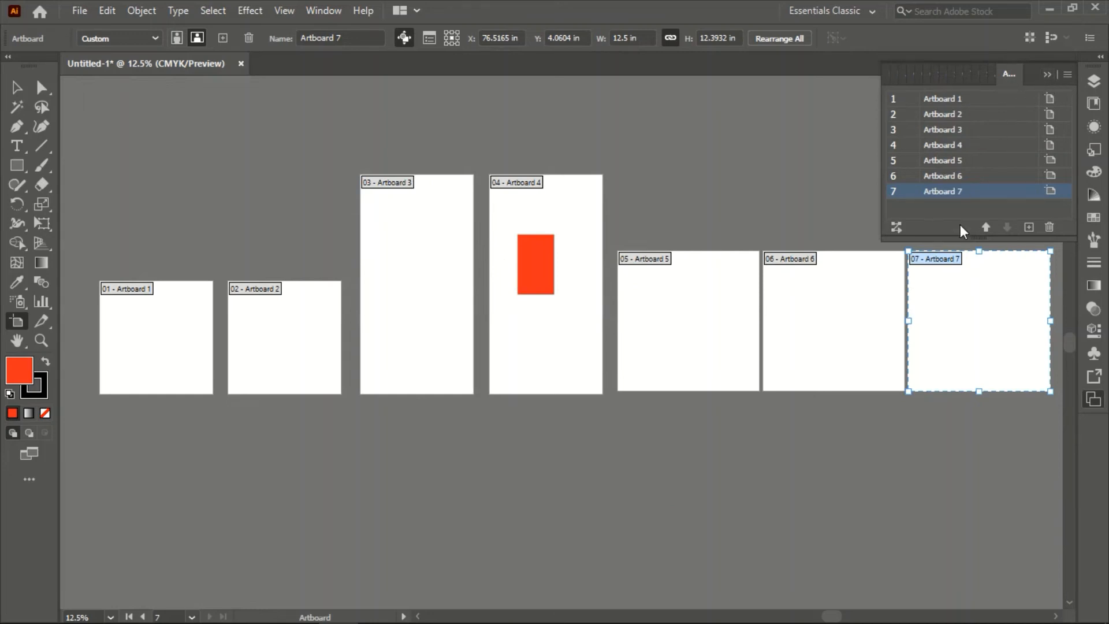
# Step: Select Artboard 1 and Artboard 2 in turn from the artboard list and fit Artboard 2 in the view
pyautogui.click(975, 105)
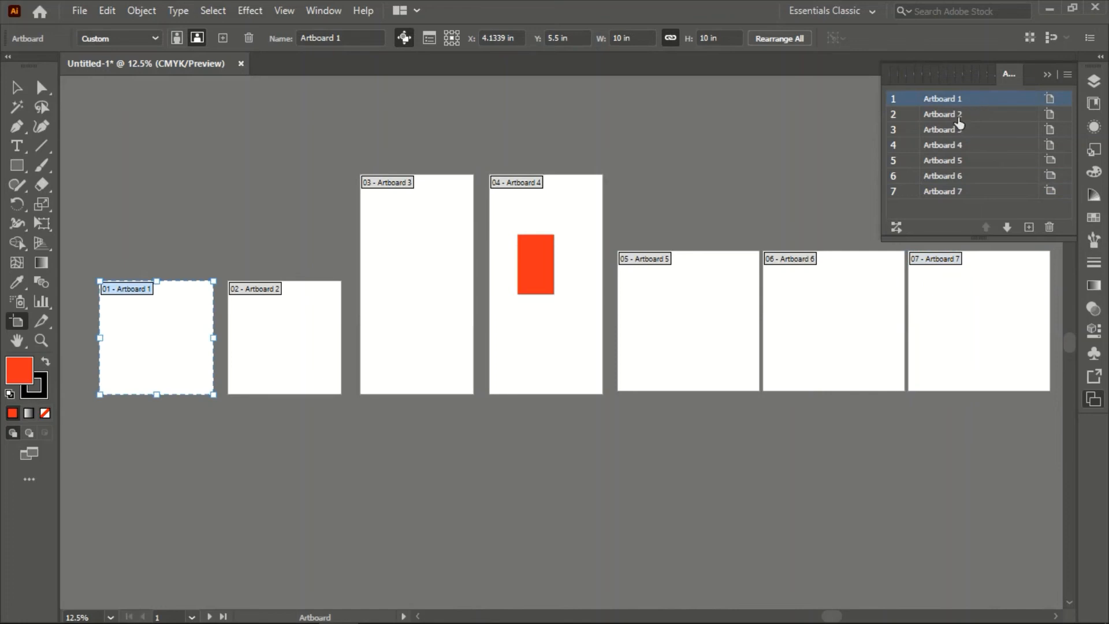
pyautogui.click(959, 121)
pyautogui.doubleClick(914, 114)
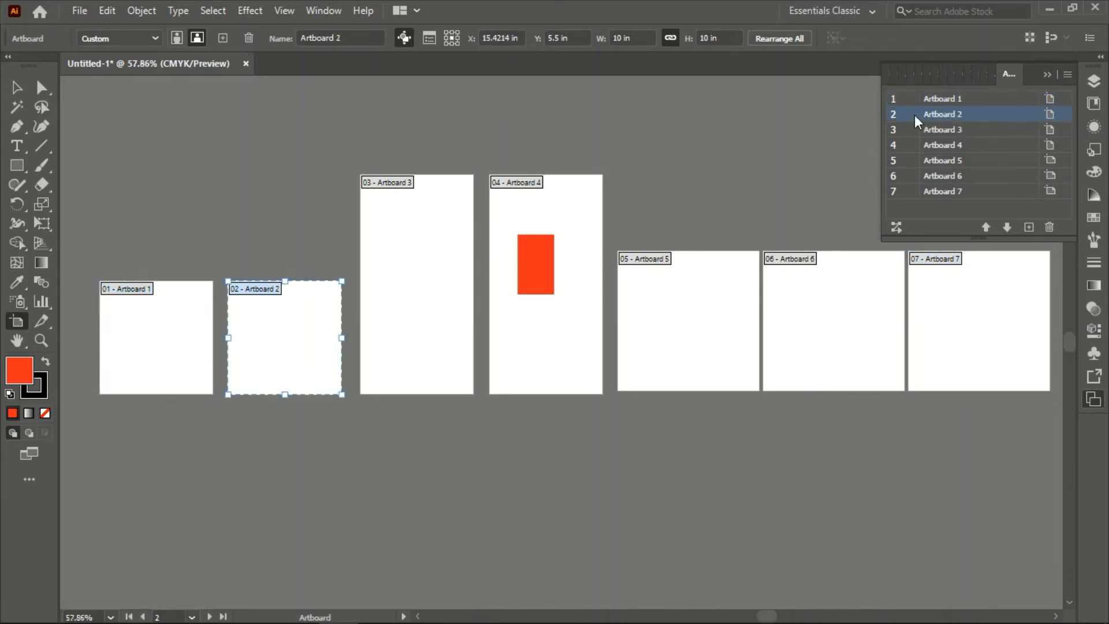
# Step: Select Artboard 3 and Artboard 7 in turn from the artboard list and fit Artboard 7 in the view
pyautogui.doubleClick(953, 129)
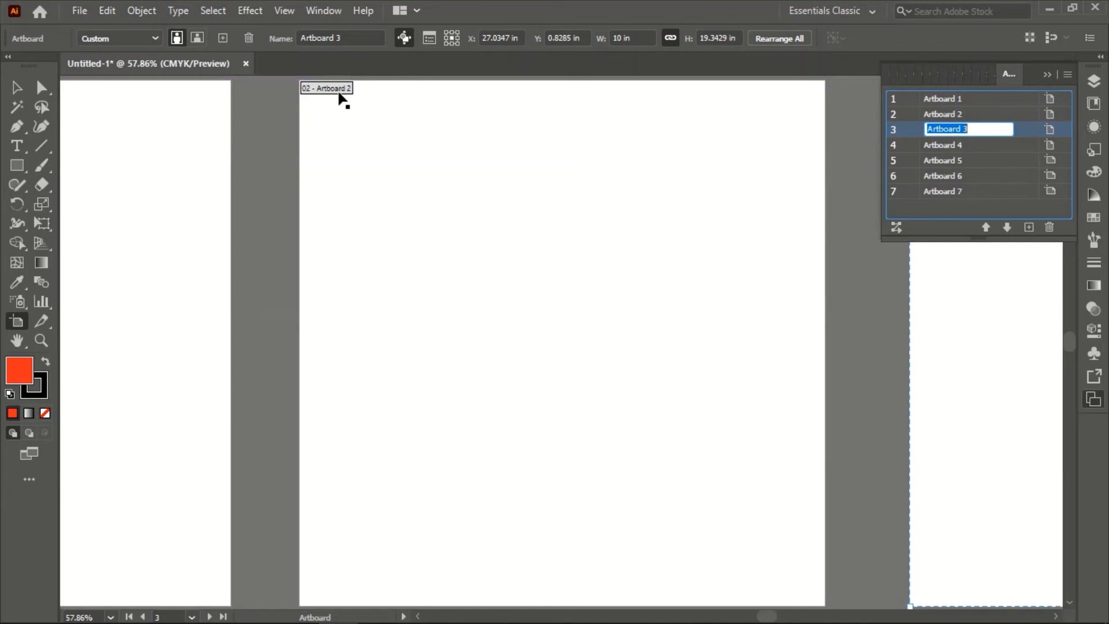
pyautogui.click(952, 194)
pyautogui.doubleClick(948, 193)
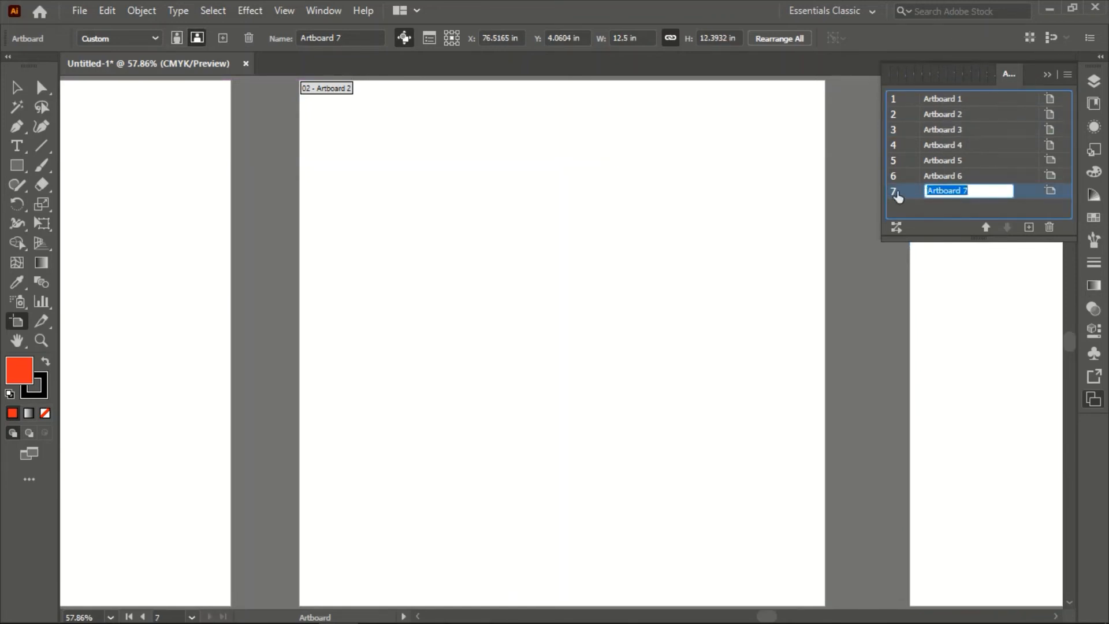
pyautogui.click(909, 197)
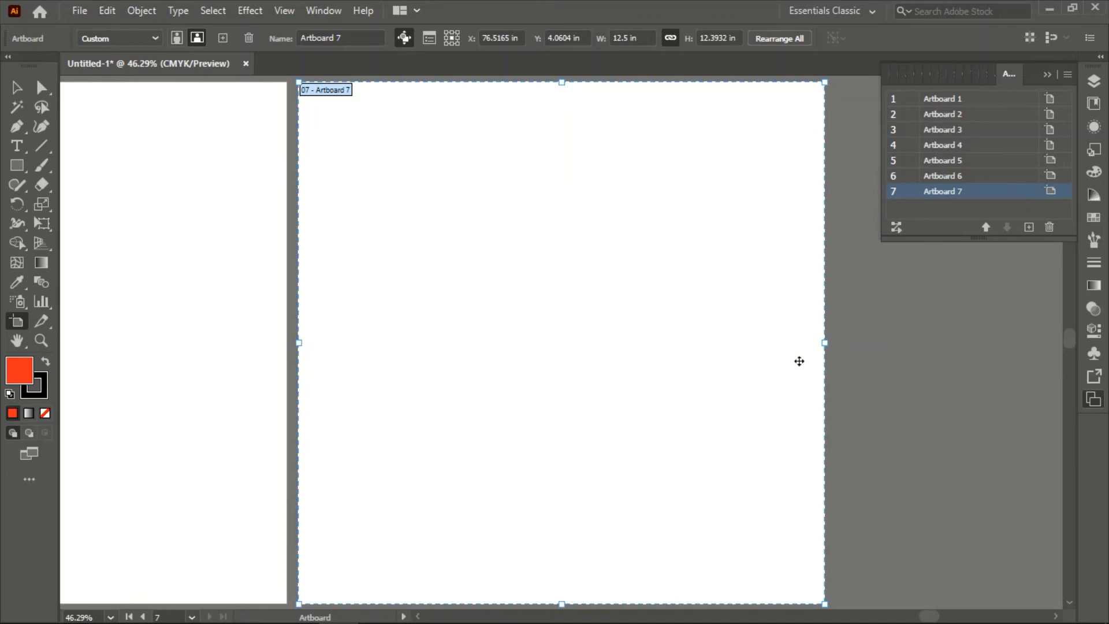
pyautogui.scroll(-4, 769, 350)
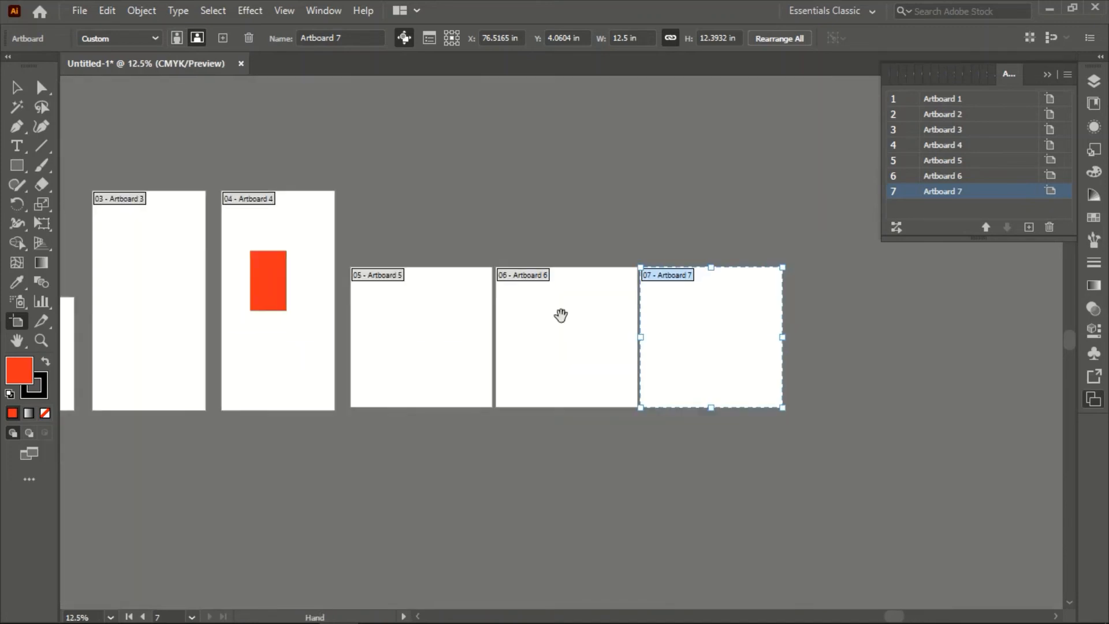
# Step: Rearrange all seven artboards into a single column with 0.2778 in spacing, moving the artwork with them
pyautogui.moveTo(559, 314); pyautogui.dragTo(805, 297)
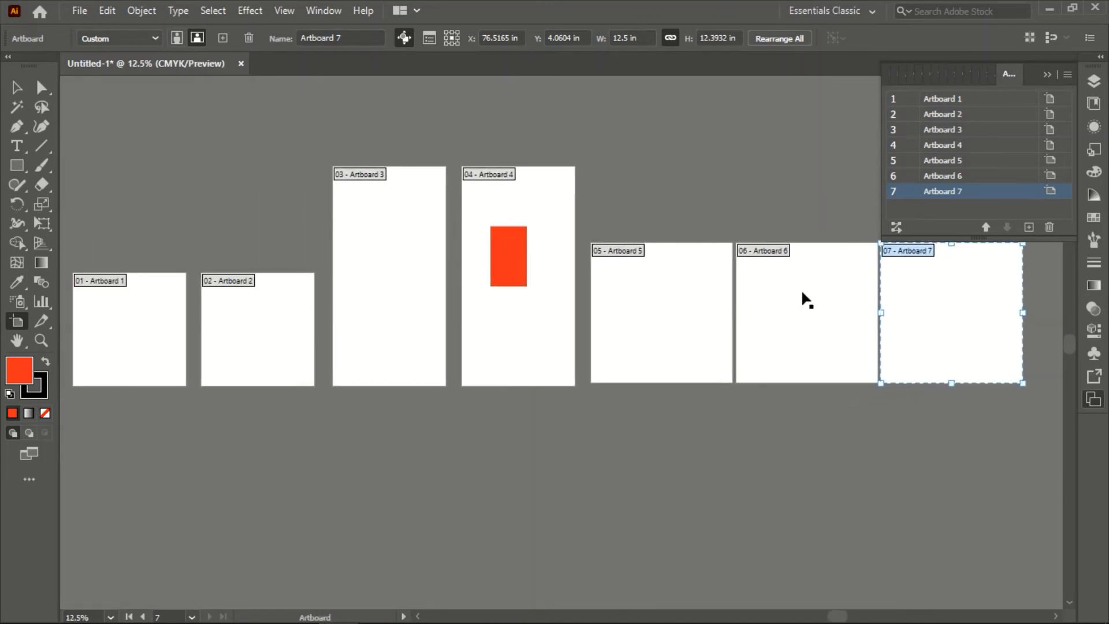
pyautogui.click(898, 228)
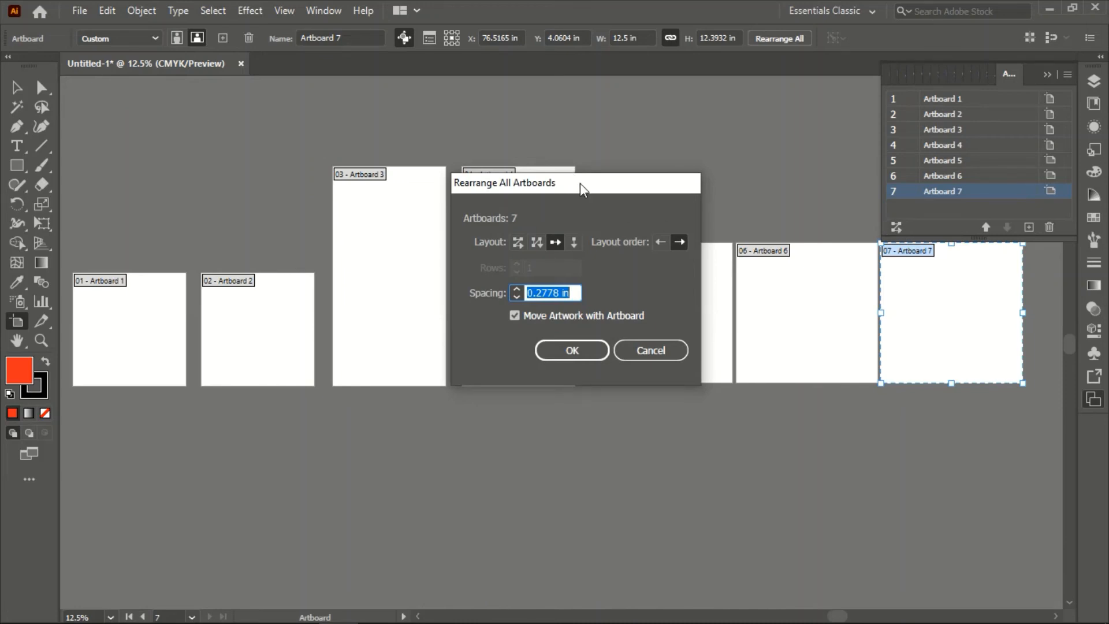
pyautogui.moveTo(580, 182); pyautogui.dragTo(840, 54)
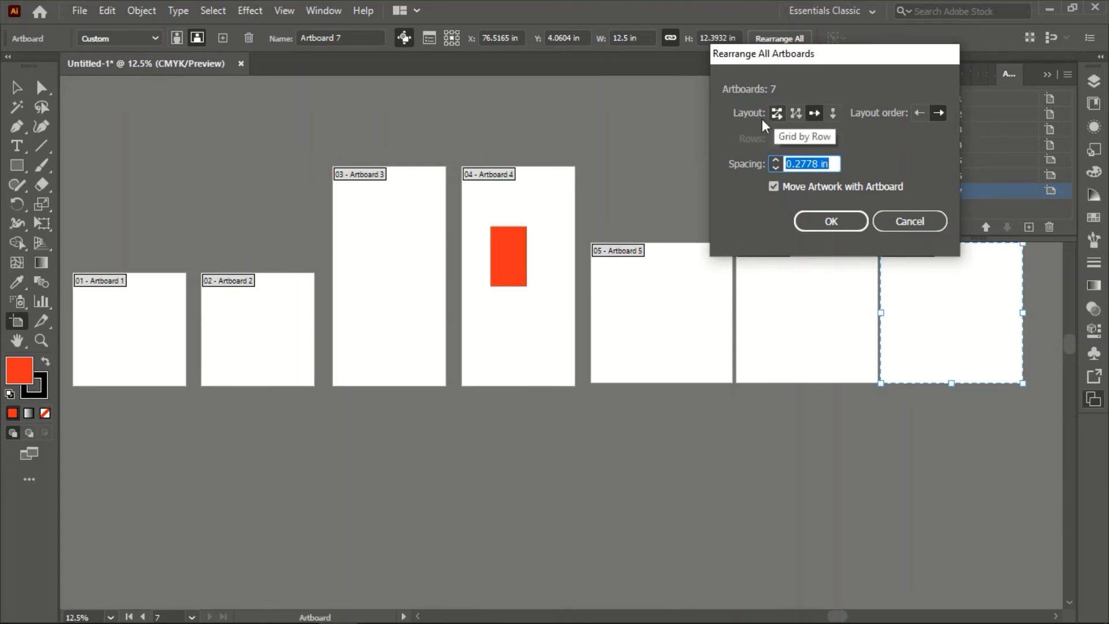
pyautogui.click(834, 112)
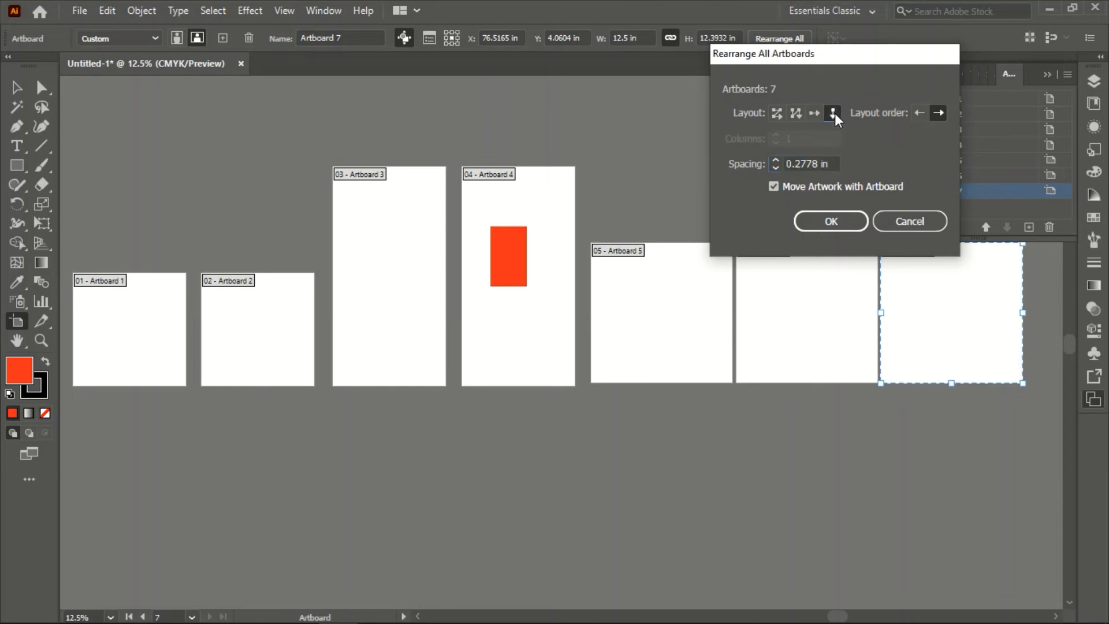
pyautogui.click(837, 227)
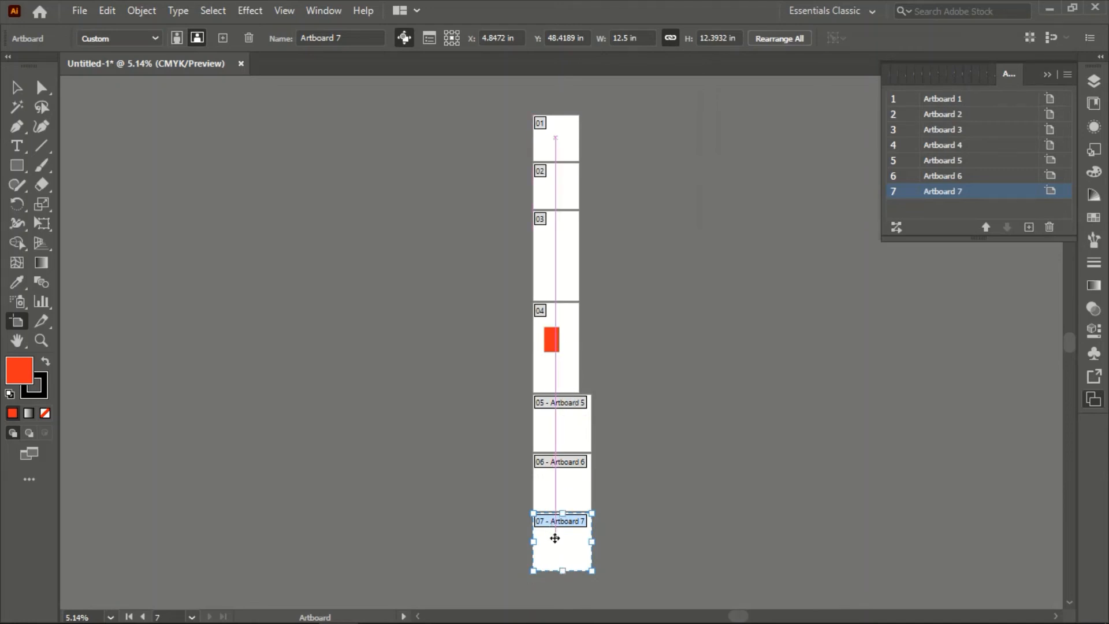
# Step: Rearrange all artboards into a grid by row with 3 columns and 0.2778 in spacing
pyautogui.click(897, 227)
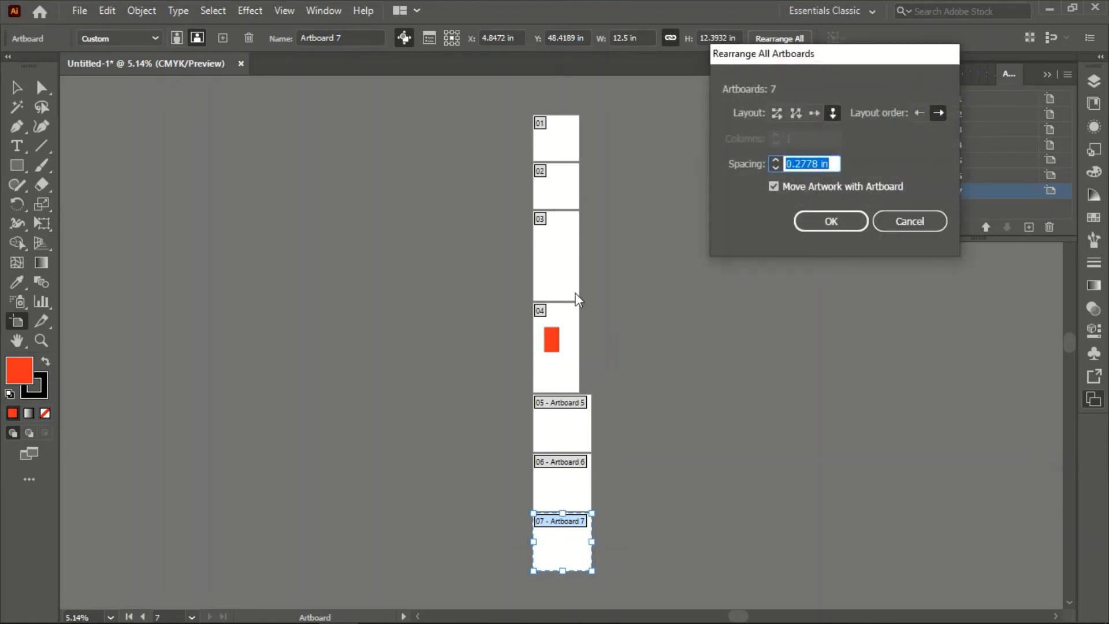
pyautogui.click(778, 113)
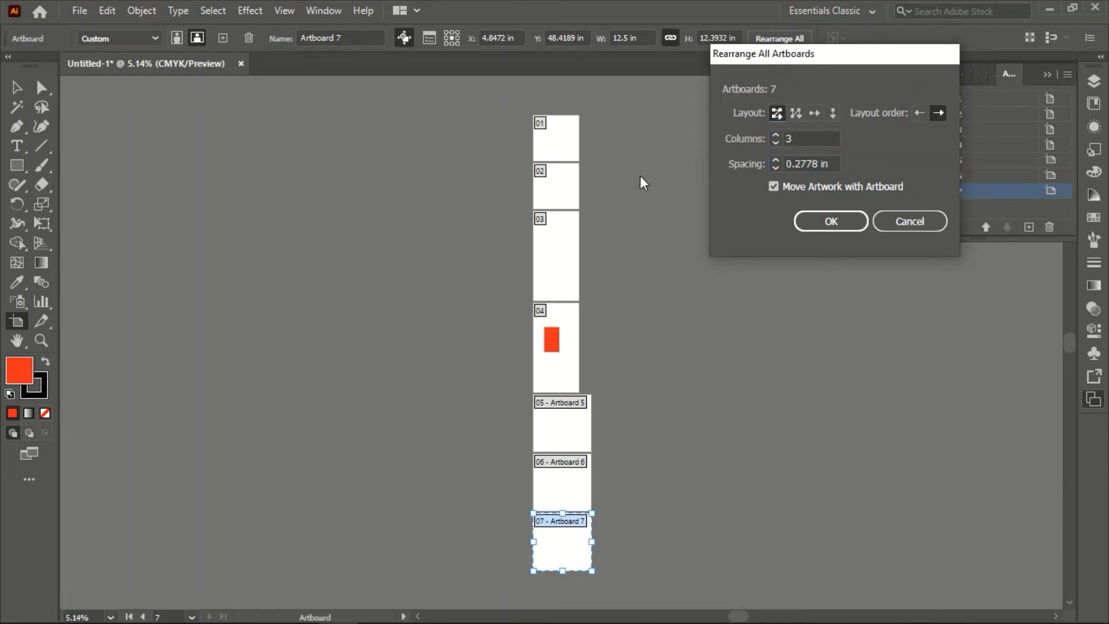
pyautogui.click(803, 139)
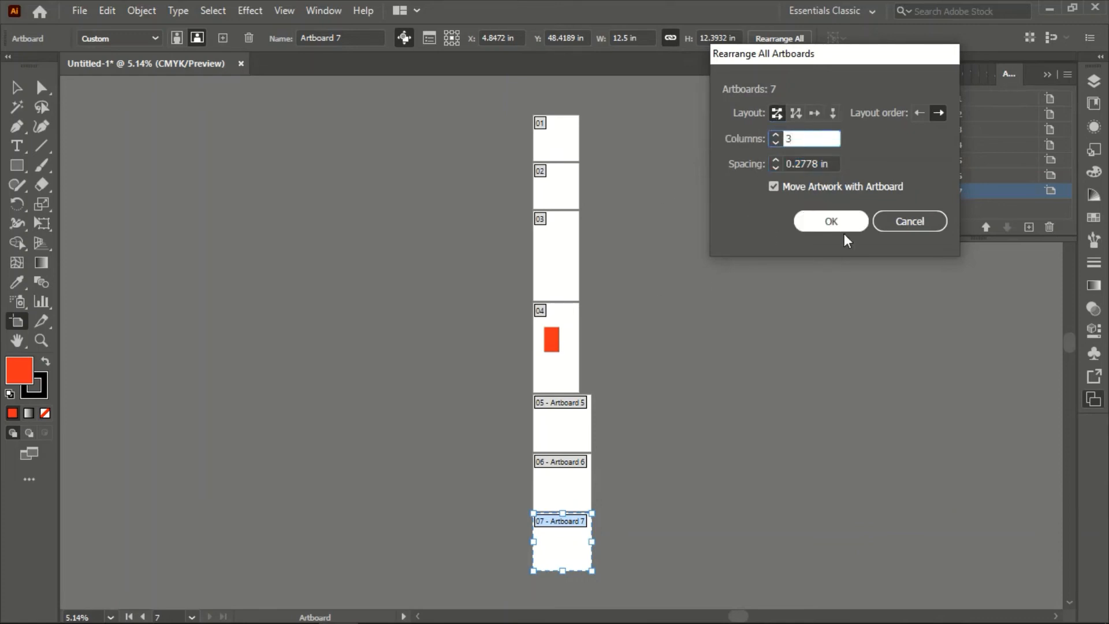
pyautogui.click(801, 219)
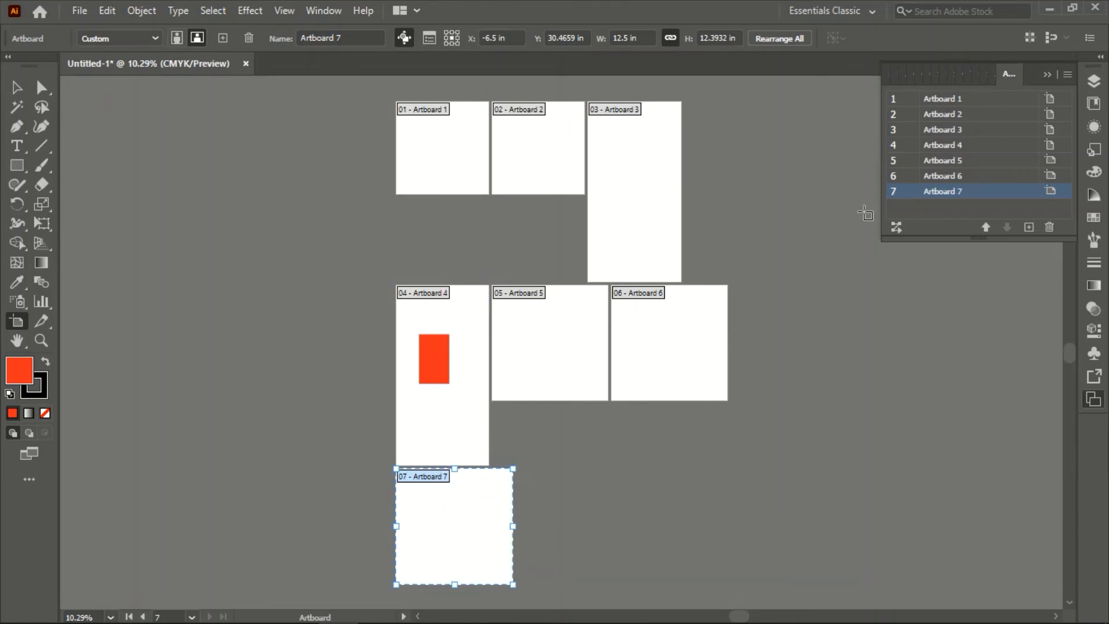
# Step: Shorten Artboard 4 to about 12.39 in high and Artboard 3 to nearly the height of Artboard 2, then select Artboard 7
pyautogui.click(459, 416)
pyautogui.moveTo(444, 466); pyautogui.dragTo(443, 400)
pyautogui.click(632, 142)
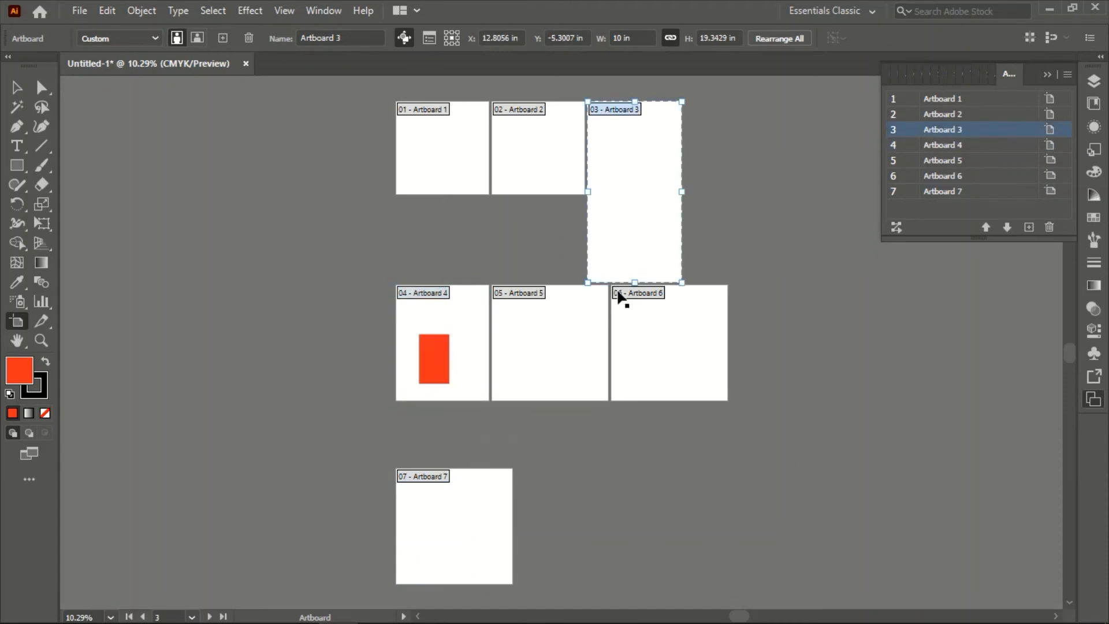
pyautogui.moveTo(633, 280); pyautogui.dragTo(635, 191)
pyautogui.click(474, 529)
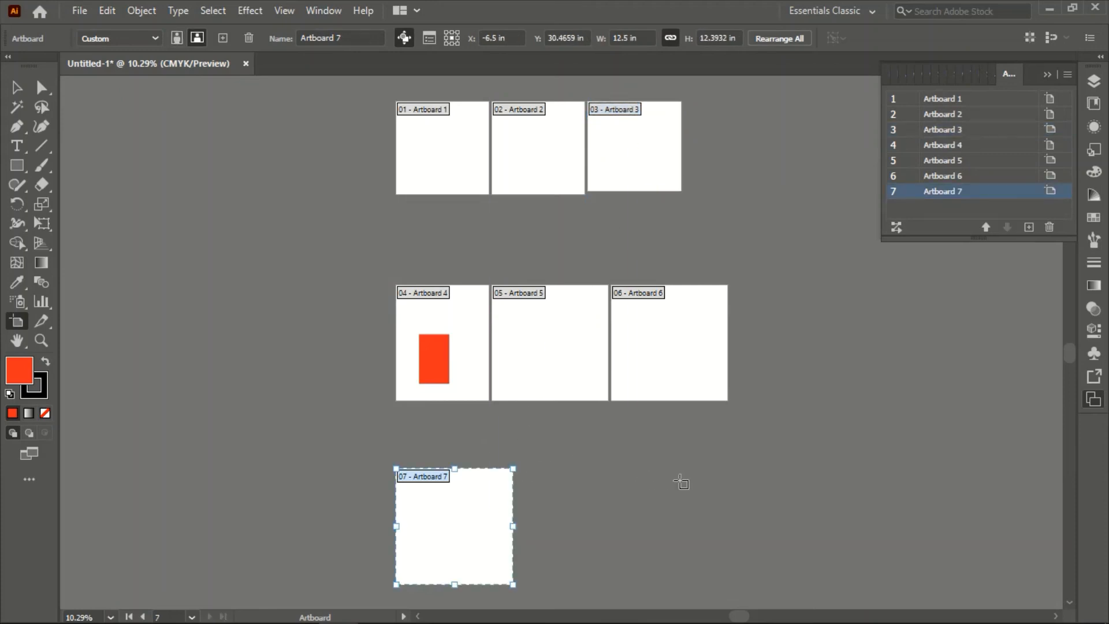
# Step: Reapply the 3-column grid-by-row layout to close the gaps around the resized artboards
pyautogui.click(895, 227)
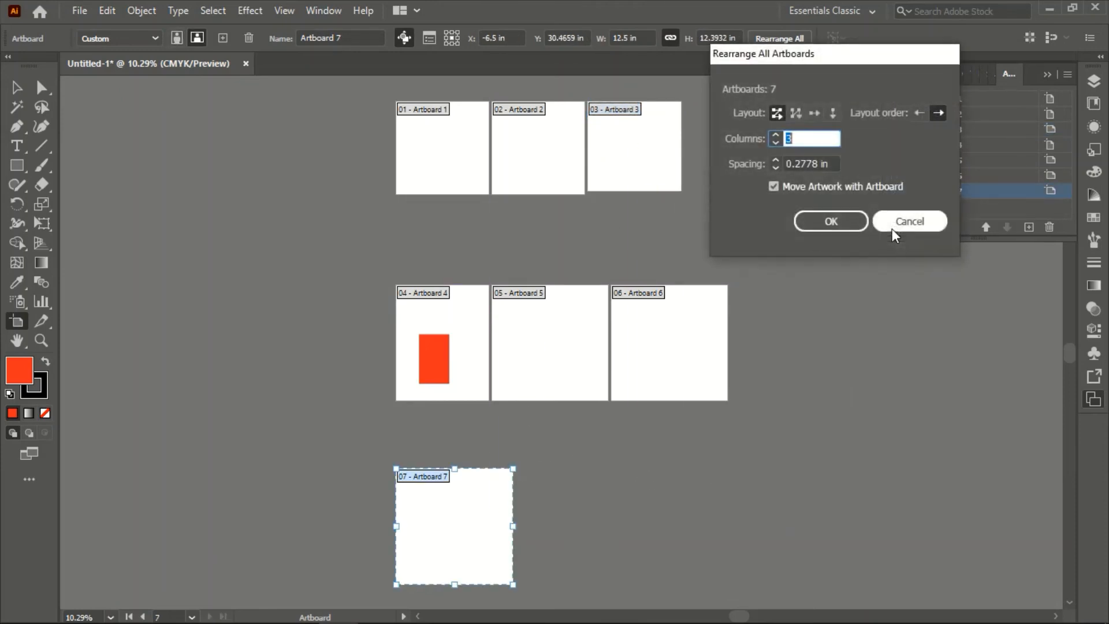
pyautogui.click(777, 113)
pyautogui.click(833, 221)
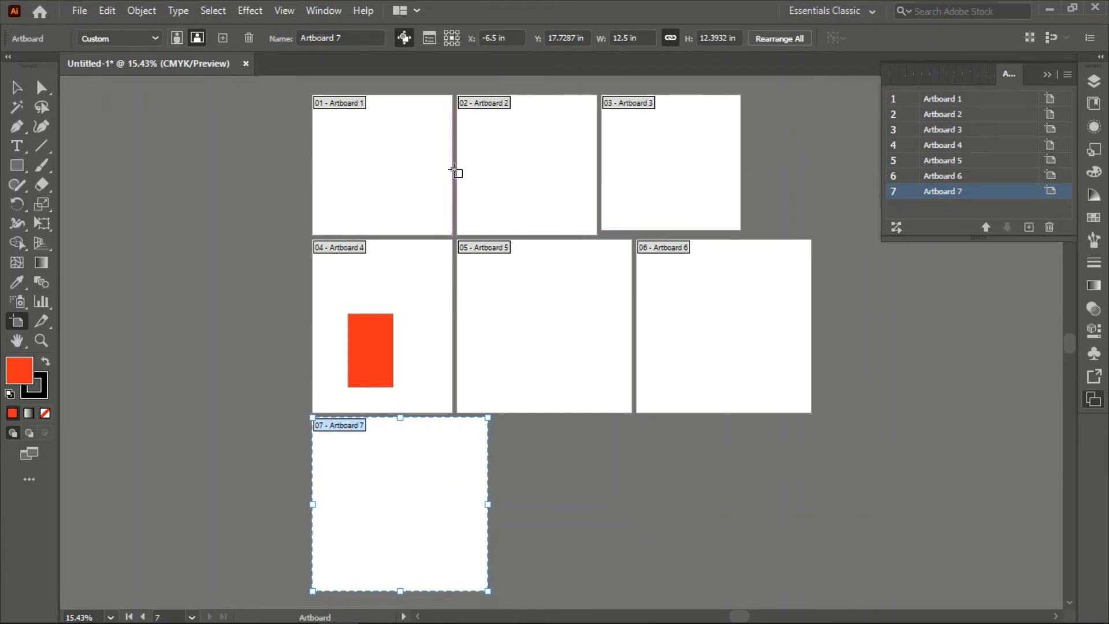
# Step: Rearrange the artboards in the 3-column grid with the spacing set to 1 in
pyautogui.click(896, 227)
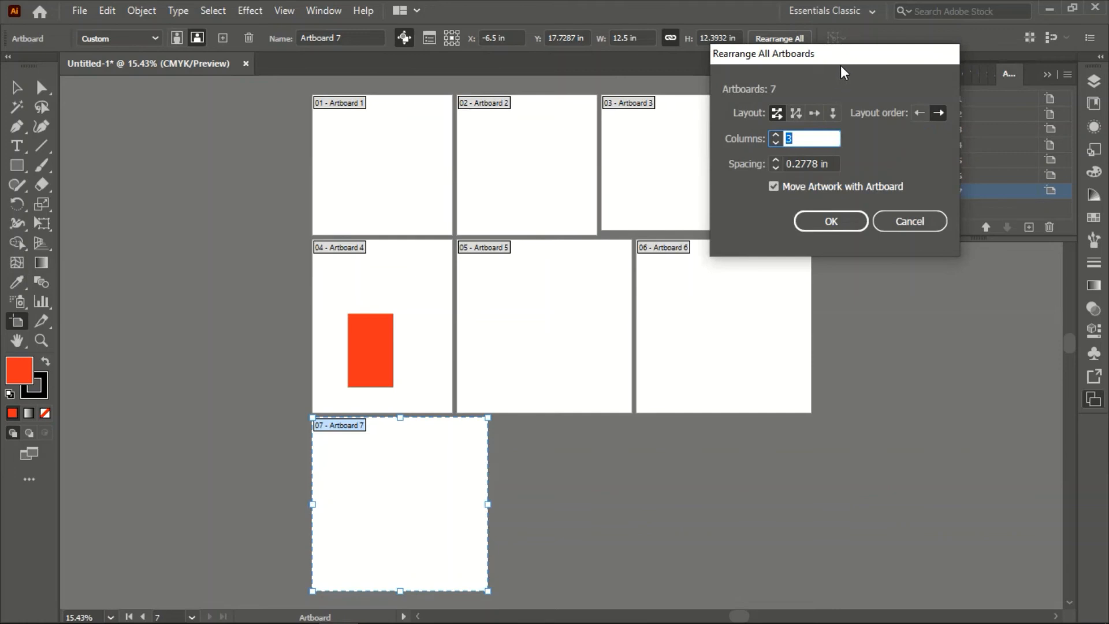
pyautogui.moveTo(844, 61); pyautogui.dragTo(996, 58)
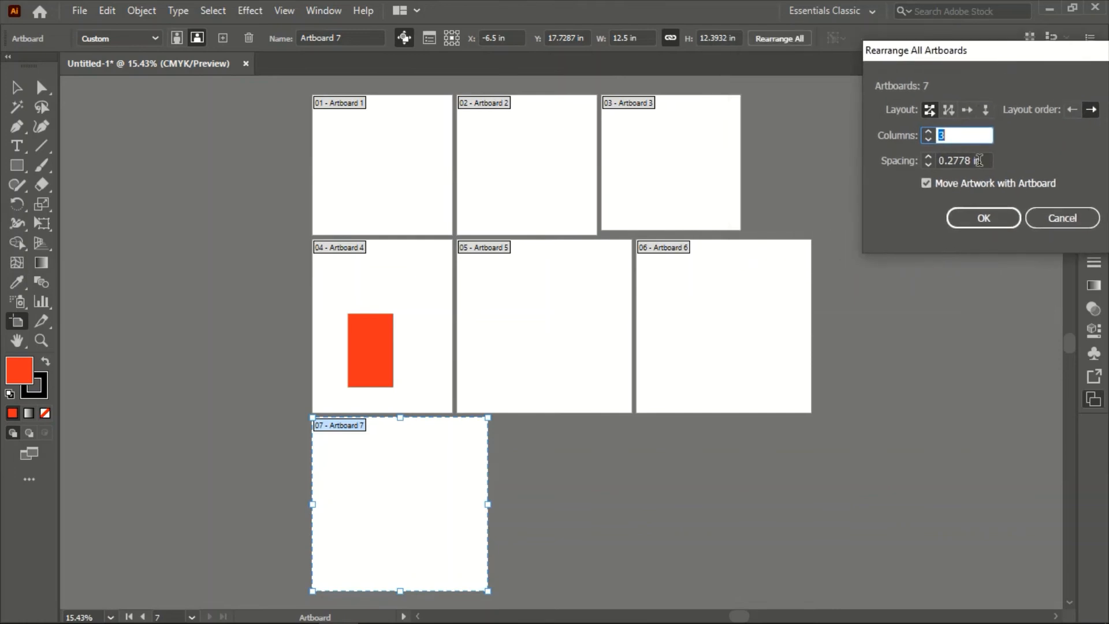
pyautogui.click(979, 160)
pyautogui.scroll(3, 980, 160)
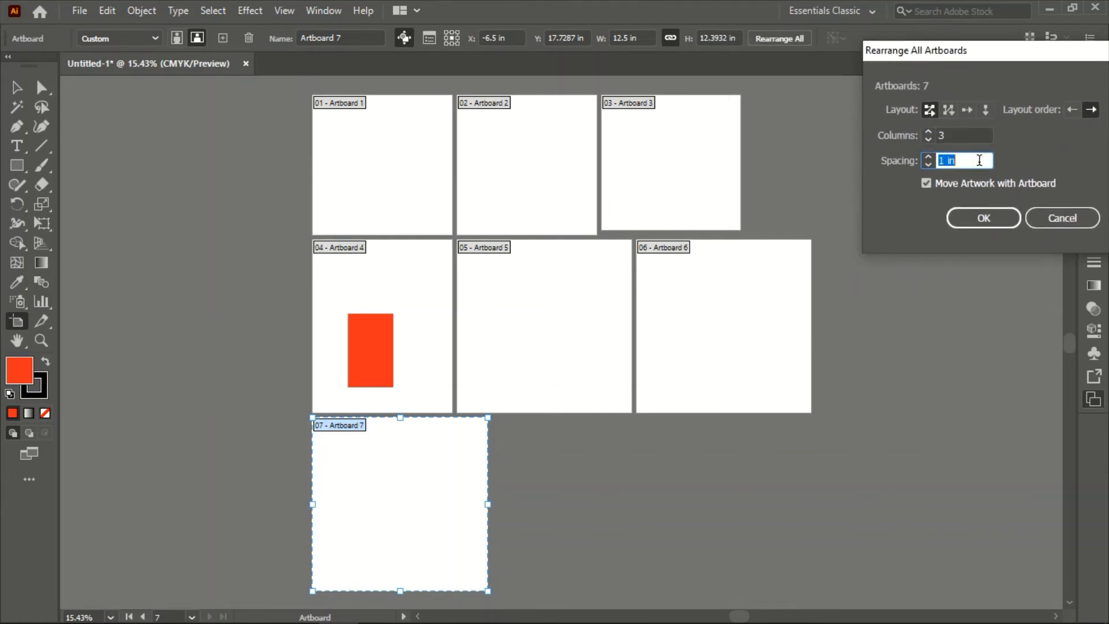
pyautogui.click(978, 219)
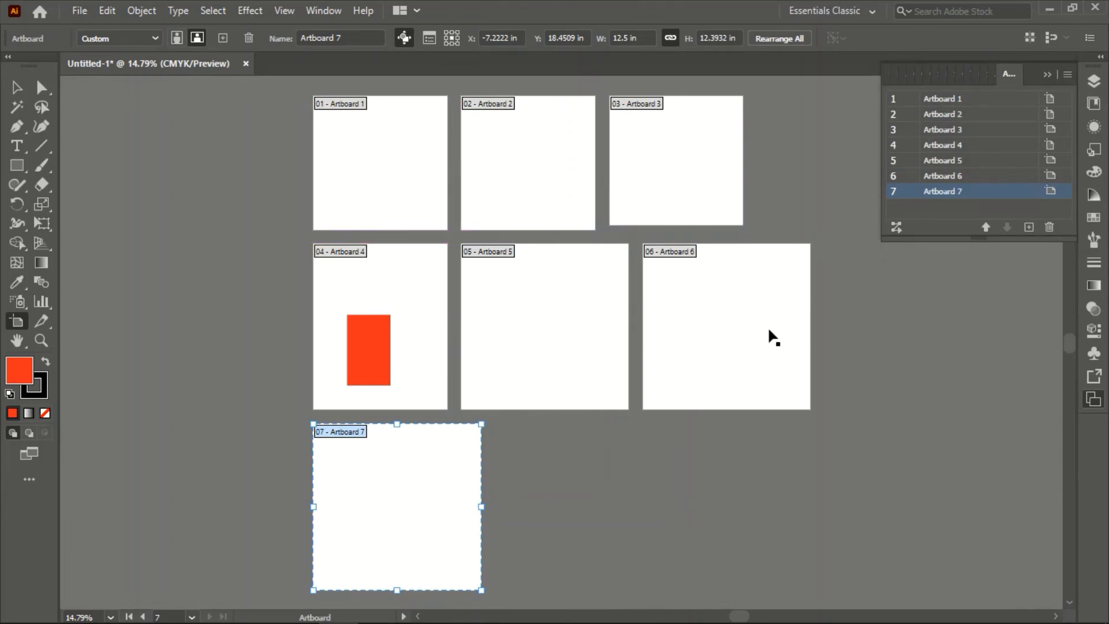
# Step: Rearrange all artboards into a grid by column with 2 rows and 1 in spacing
pyautogui.click(896, 226)
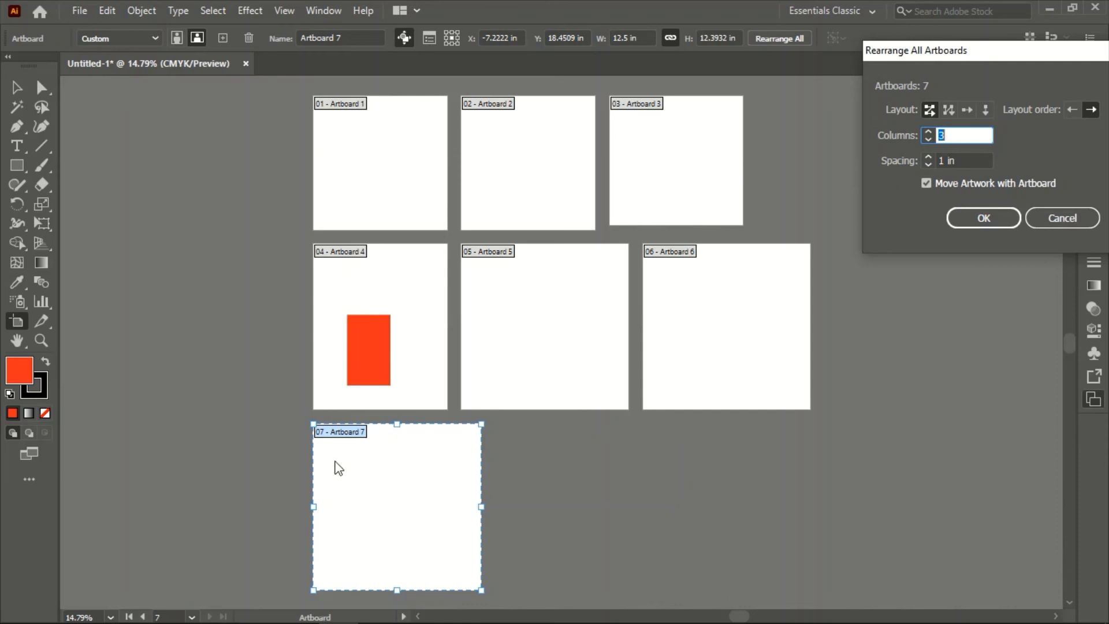
pyautogui.click(948, 110)
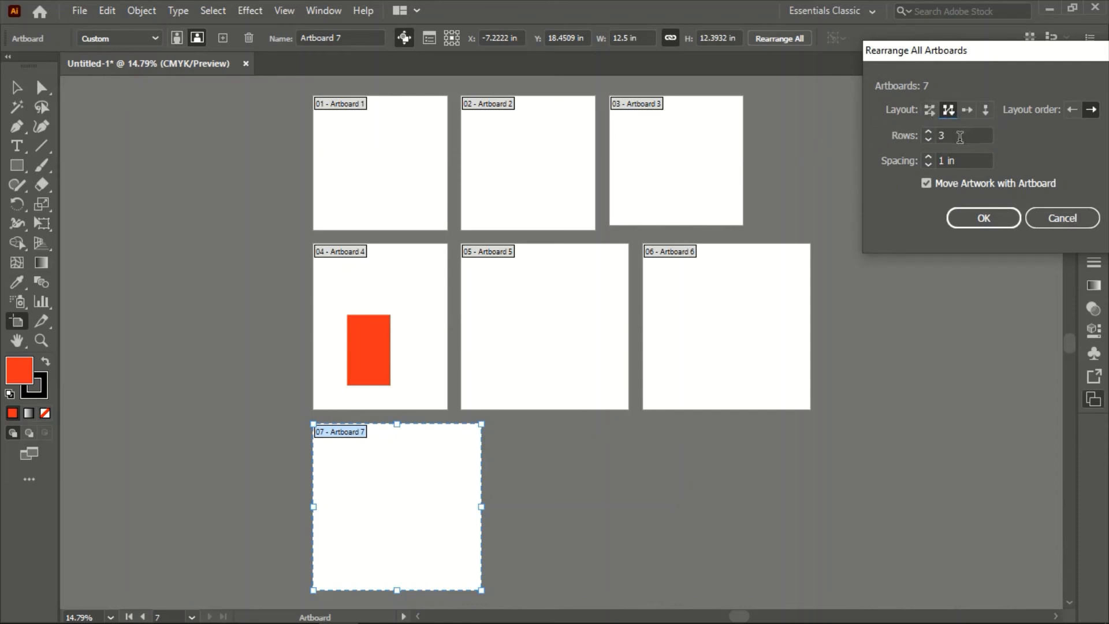
pyautogui.click(960, 137)
pyautogui.click(989, 219)
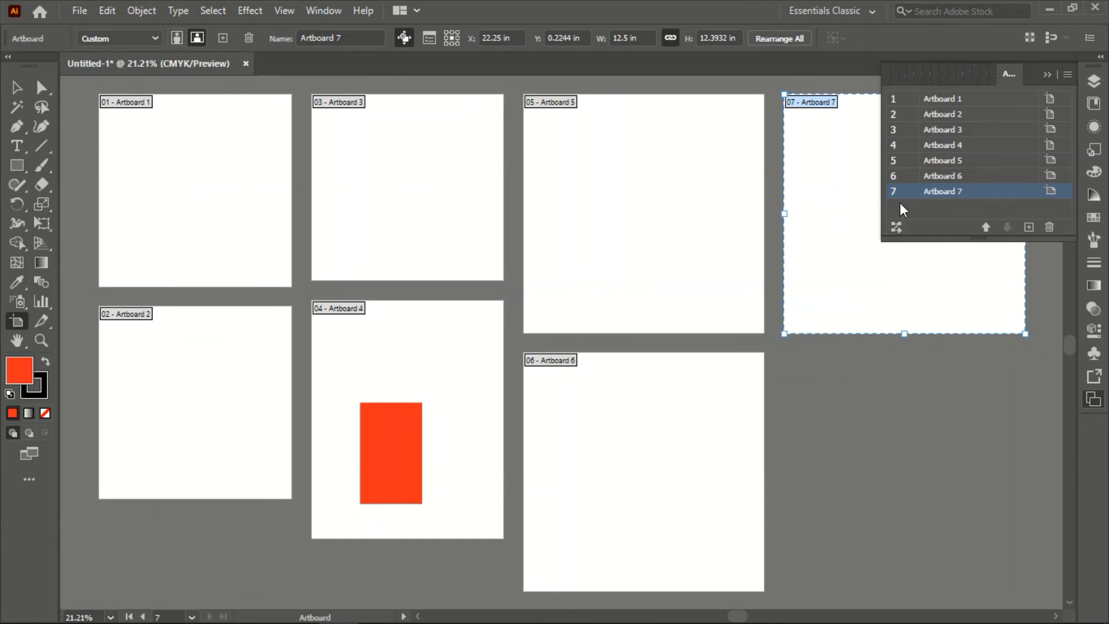
# Step: Add a new 12.5 × 12.39 in artboard beside Artboard 7 and collapse the artboard list
pyautogui.click(1029, 227)
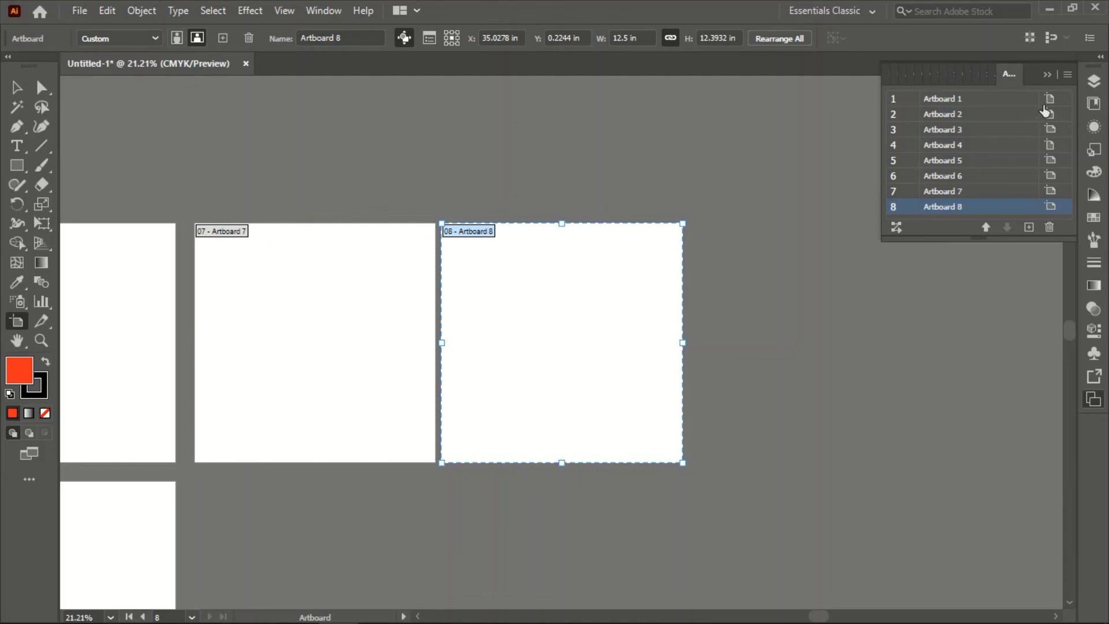
pyautogui.click(1050, 70)
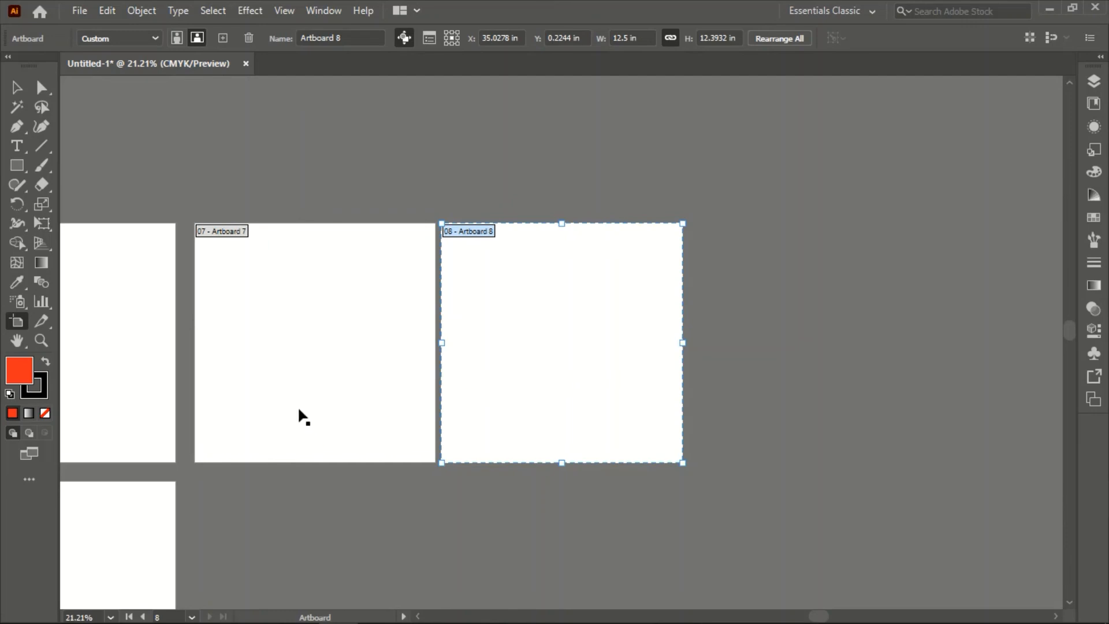
# Step: Step back through Artboards 7 and 6, then jump to the first artboard and on to the last one
pyautogui.click(144, 618)
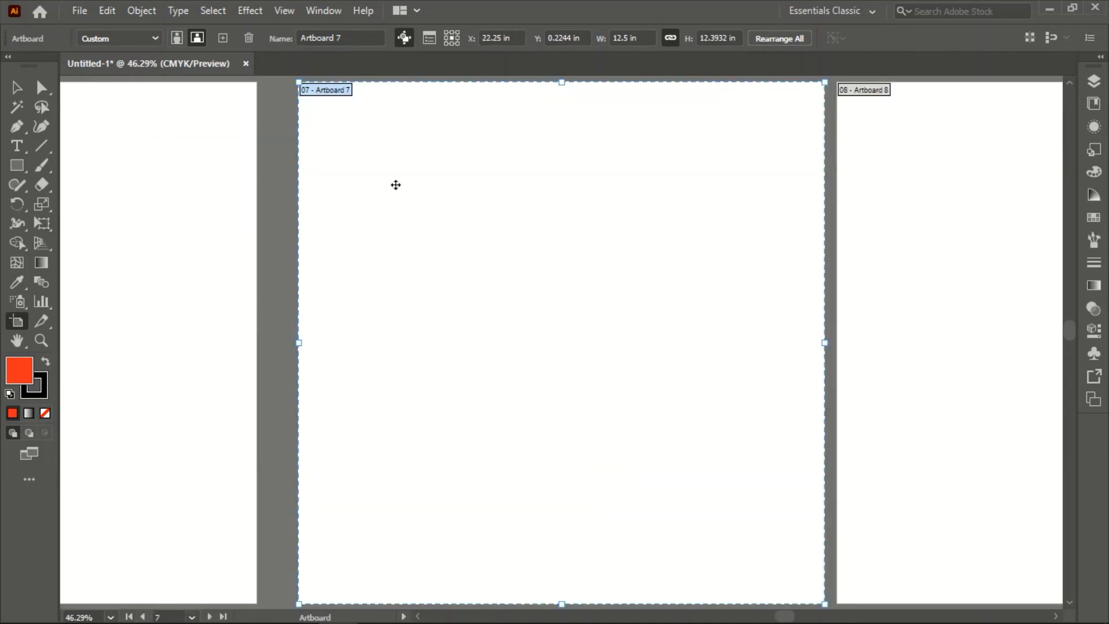
pyautogui.click(143, 617)
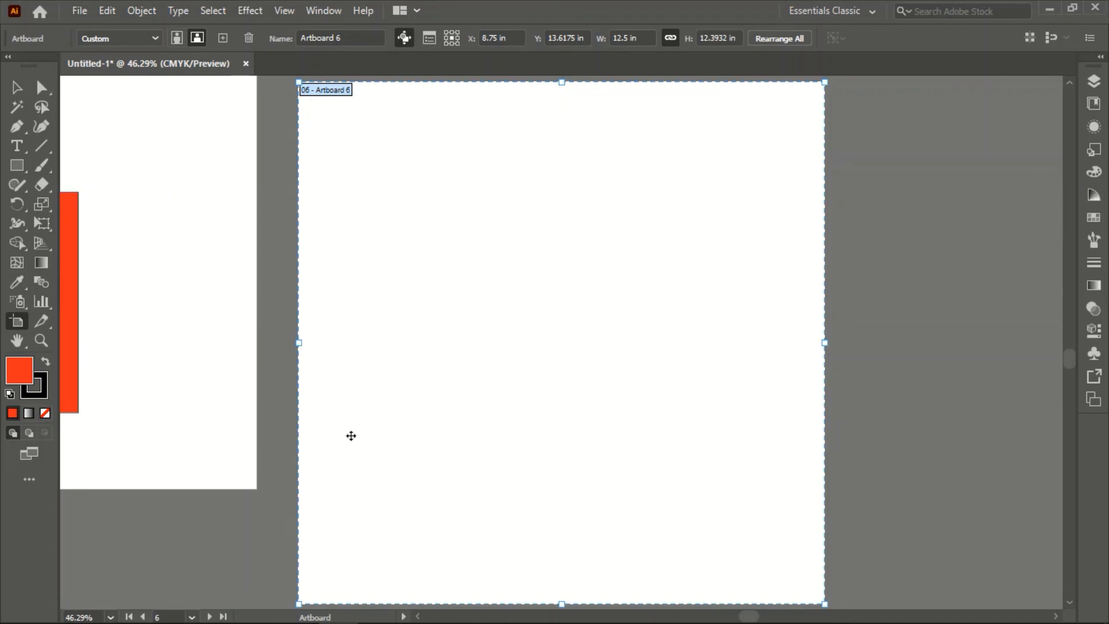
pyautogui.click(129, 616)
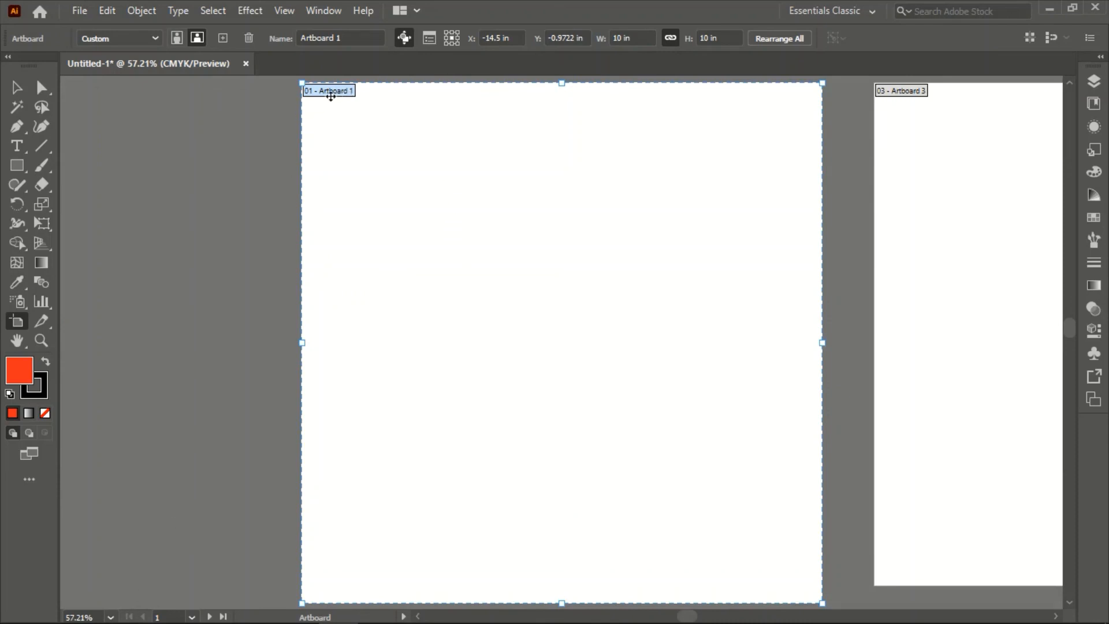
pyautogui.click(224, 617)
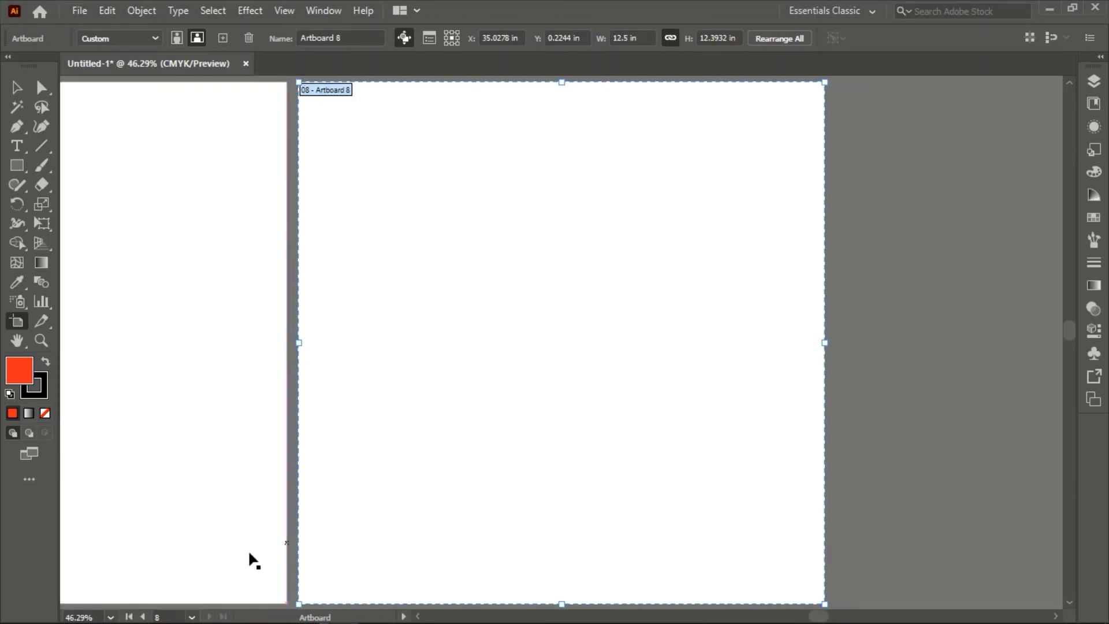
# Step: Cycle through the artboard numbers in the artboard navigation until Artboard 4 is in view
pyautogui.click(168, 616)
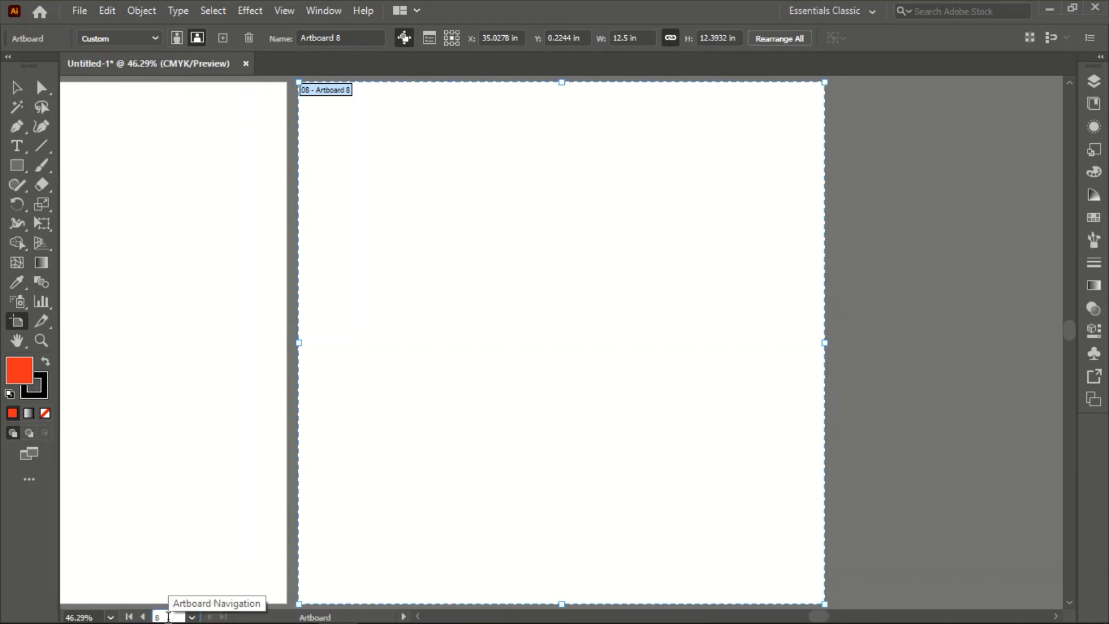
pyautogui.scroll(-4, 168, 618)
pyautogui.scroll(2, 168, 618)
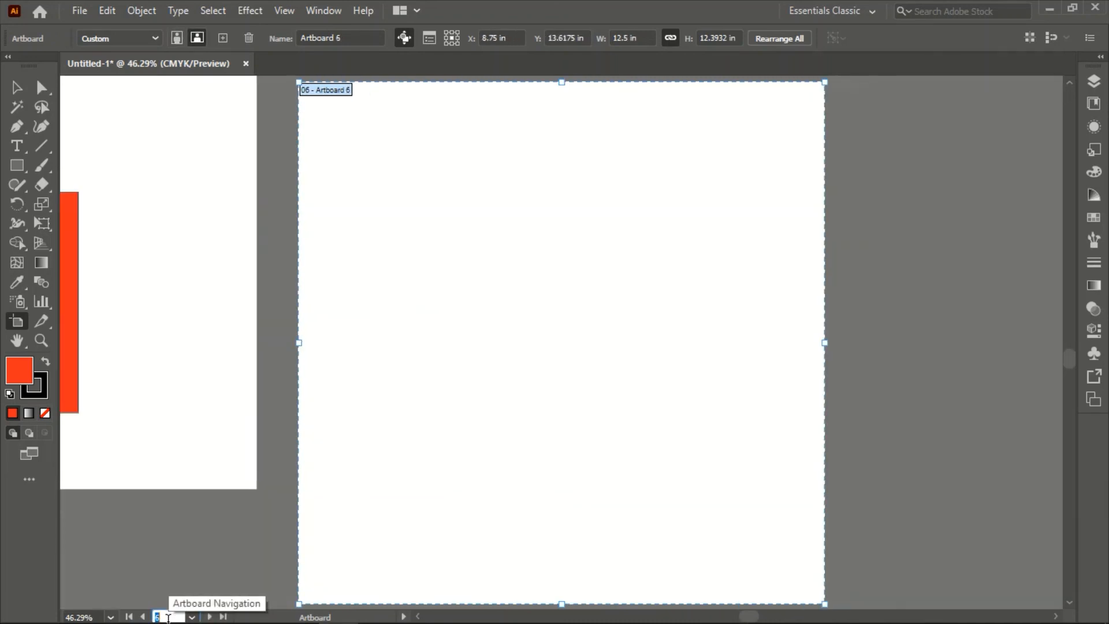
pyautogui.scroll(-2, 168, 617)
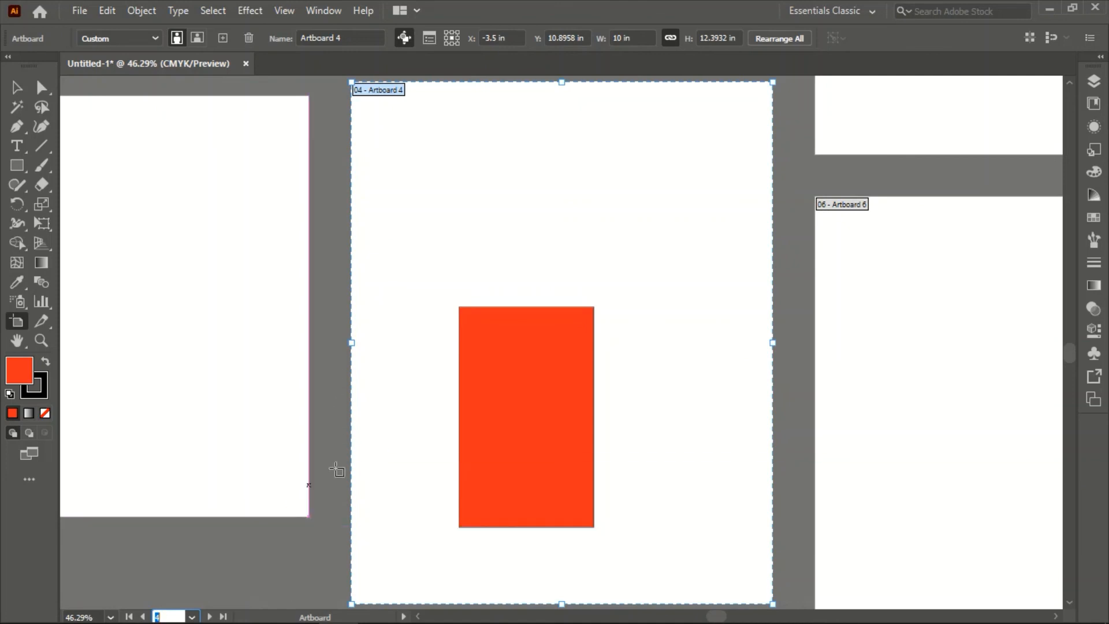
# Step: Move Artboards 6, 8 and 7 out of the grid to scattered positions on the canvas
pyautogui.scroll(-2, 397, 432)
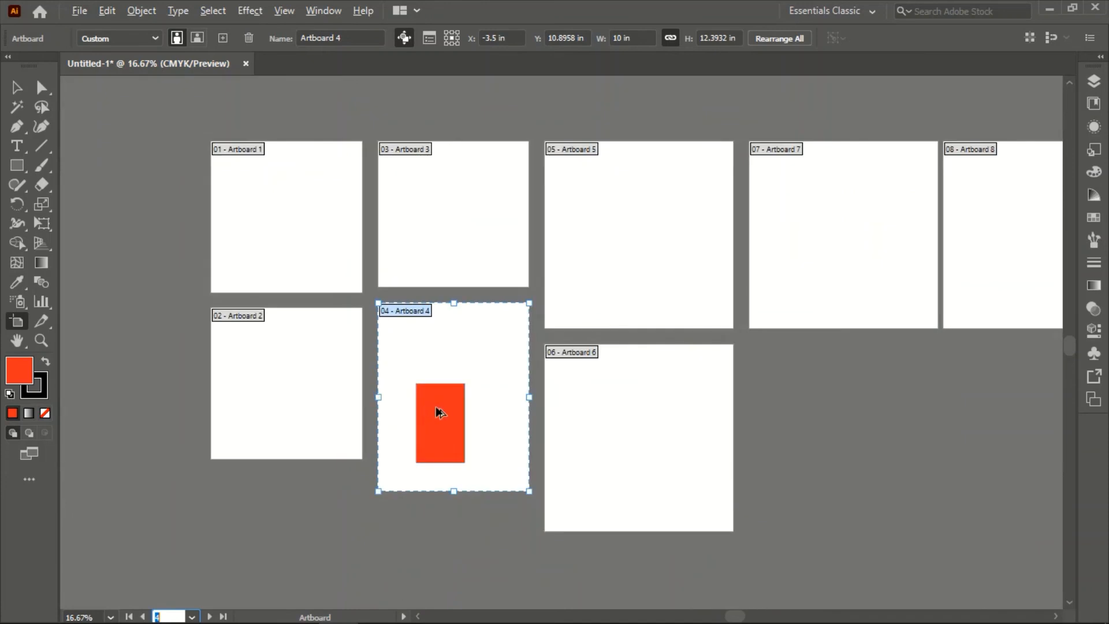
pyautogui.scroll(-2, 439, 405)
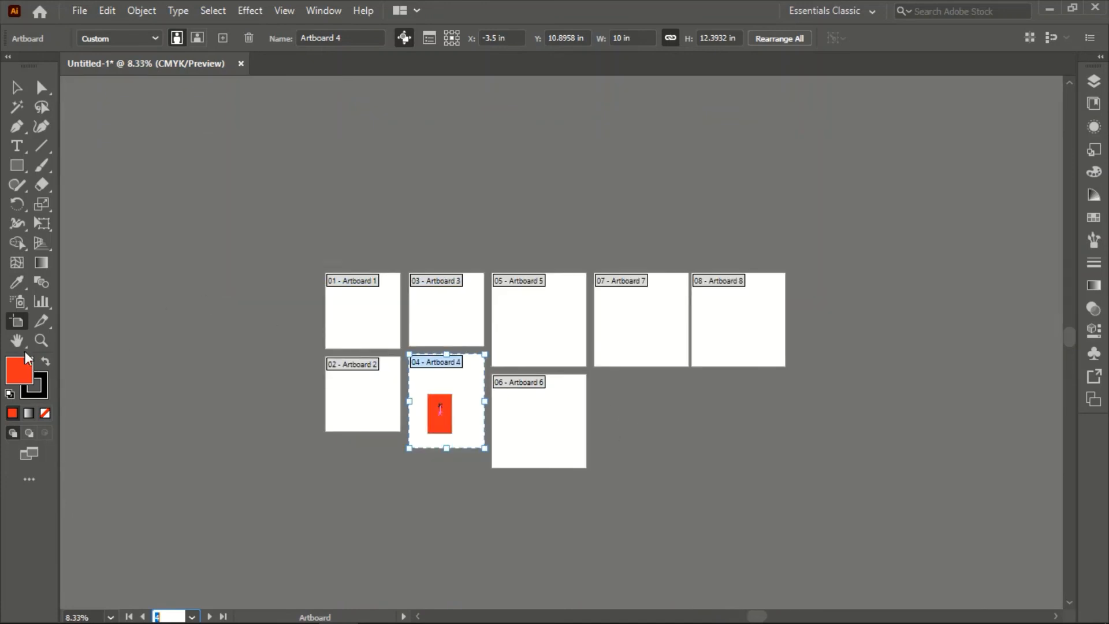
pyautogui.moveTo(542, 425); pyautogui.dragTo(921, 442)
pyautogui.moveTo(690, 281); pyautogui.dragTo(613, 157)
pyautogui.moveTo(641, 344); pyautogui.dragTo(599, 464)
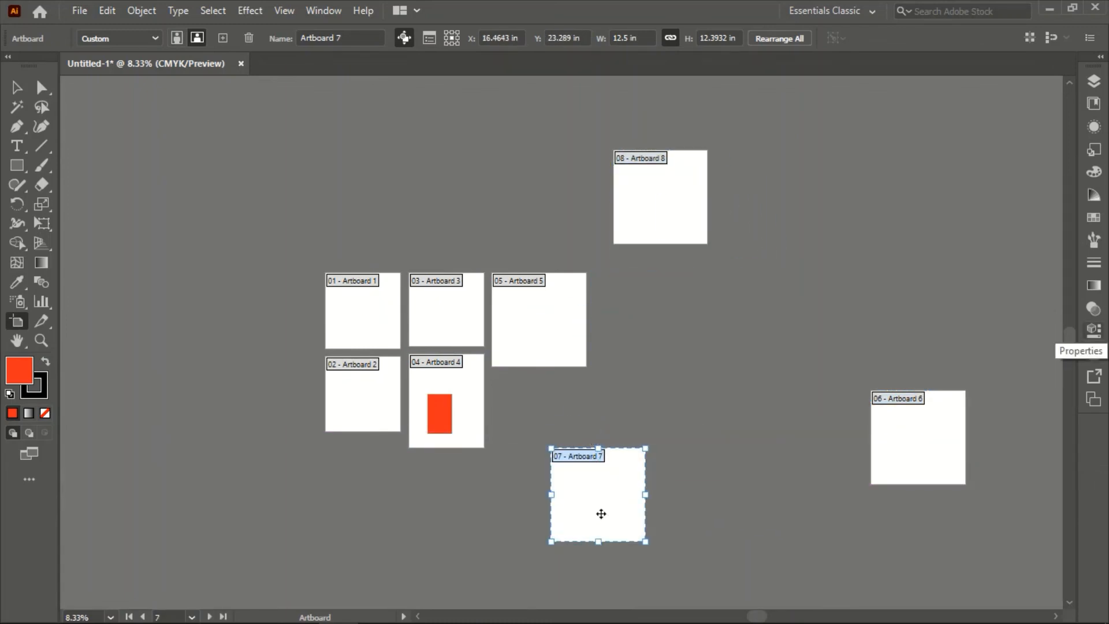
# Step: Rearrange all artboards by column into two rows with 1 in spacing, moving the artwork with its artboards
pyautogui.click(1093, 330)
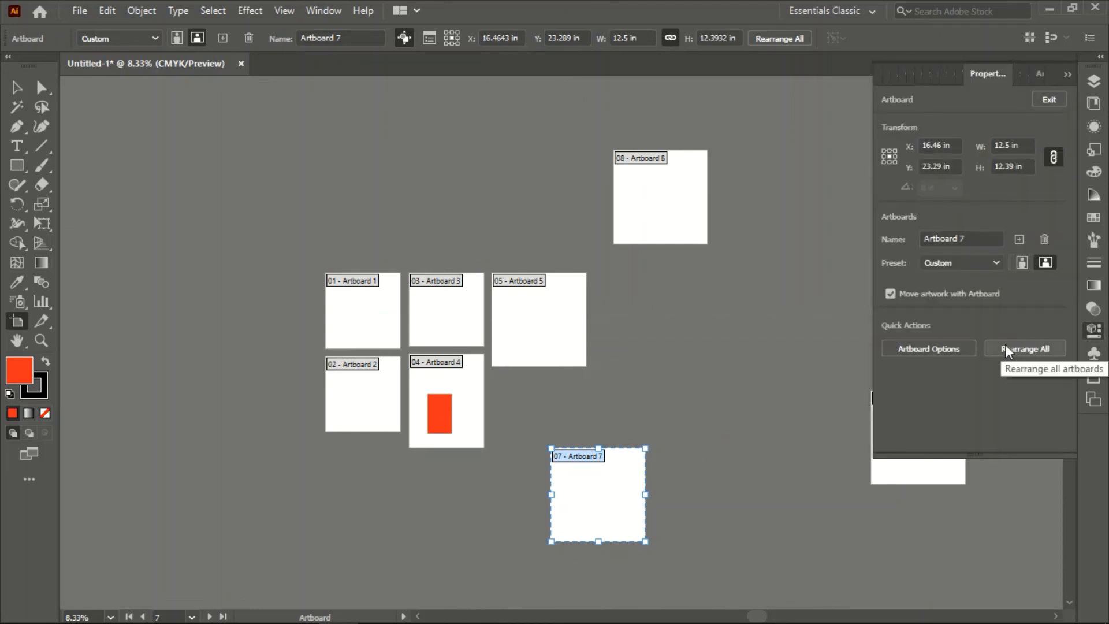
pyautogui.click(1037, 344)
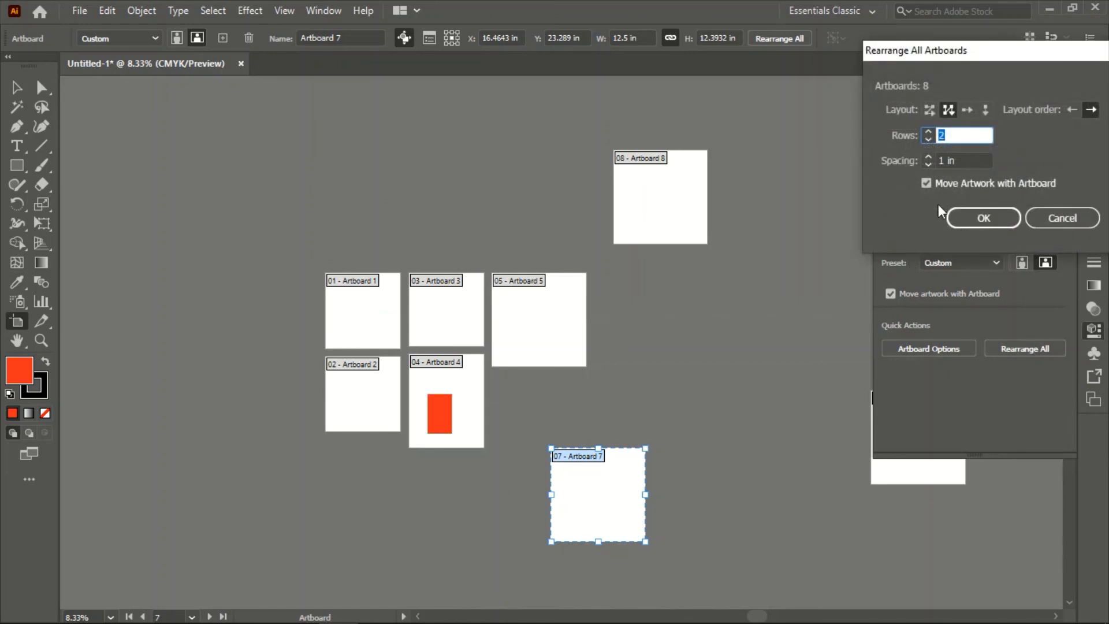
pyautogui.moveTo(998, 56); pyautogui.dragTo(928, 73)
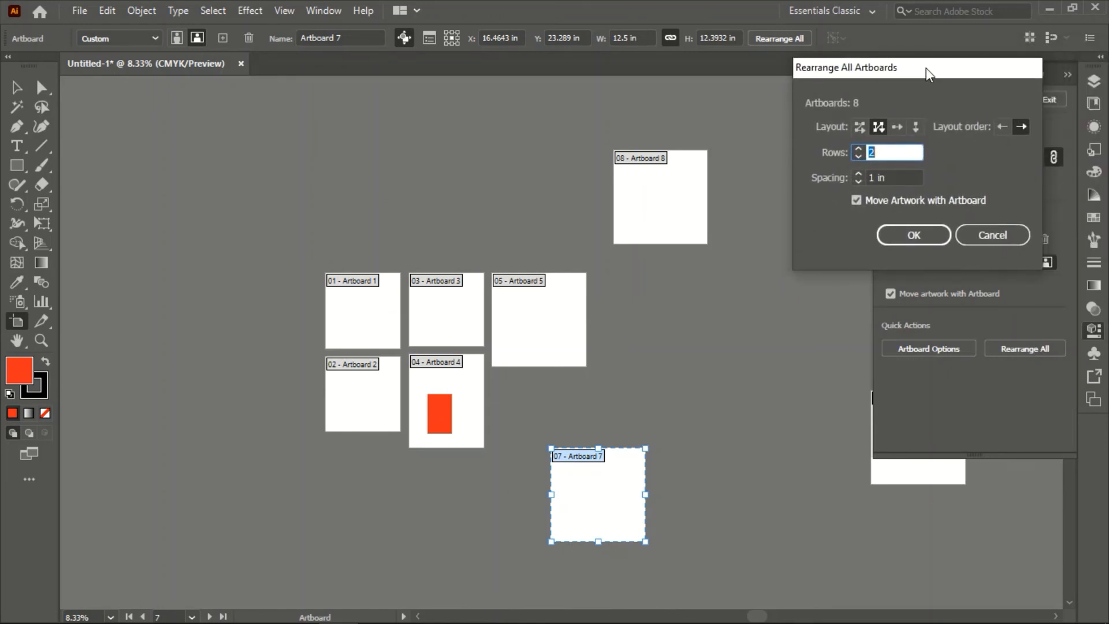
pyautogui.click(913, 235)
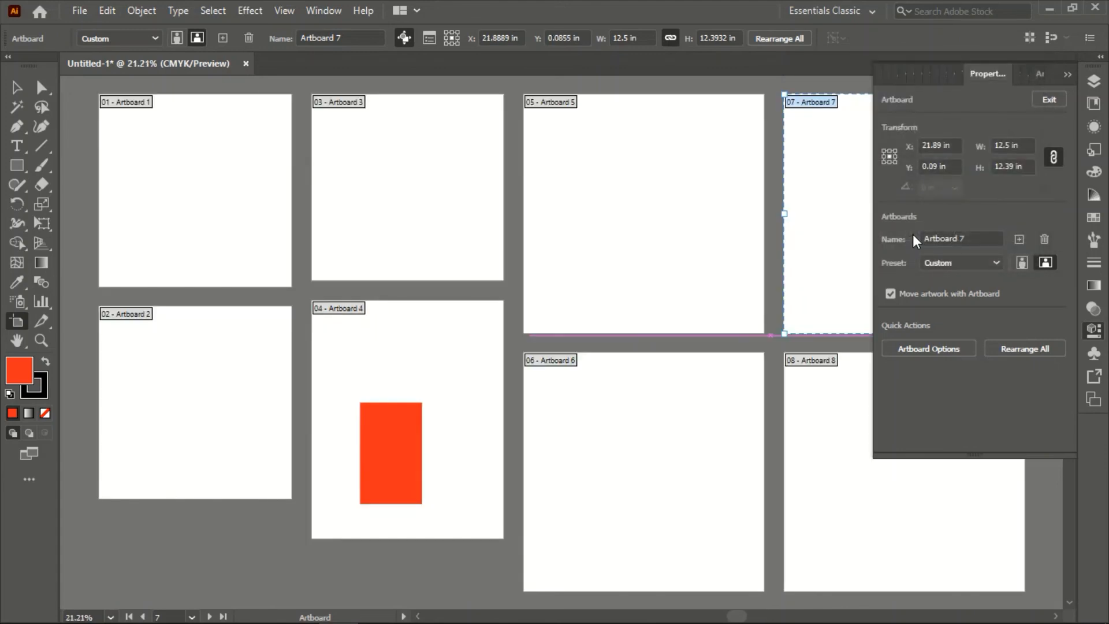
pyautogui.click(1066, 74)
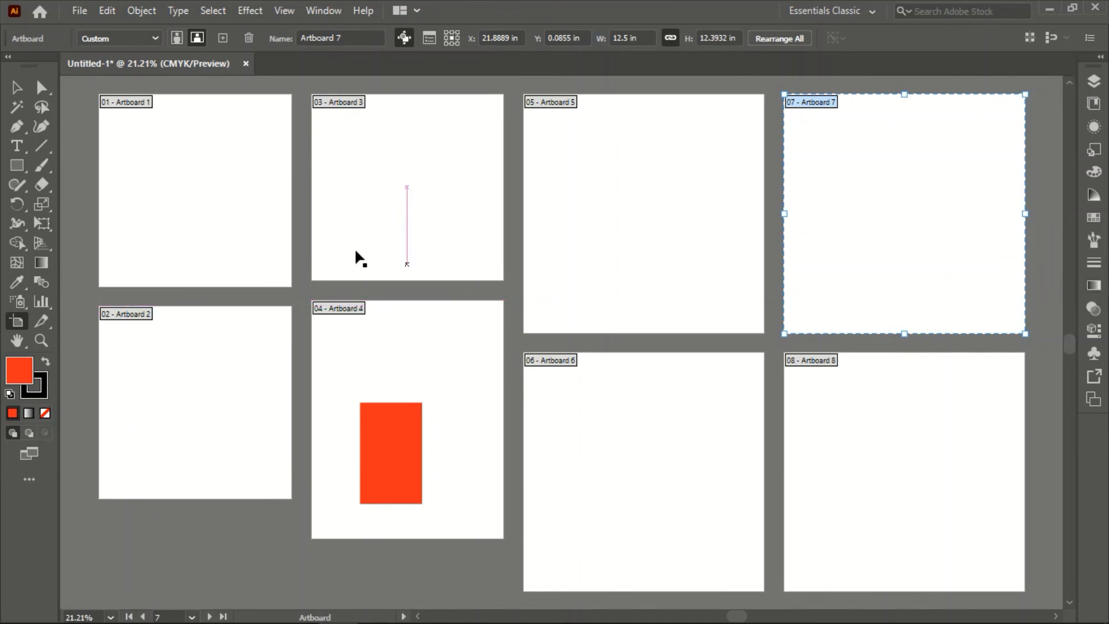
# Step: Rename Artboard 1 to "art one" in its artboard properties, and collapse the properties
pyautogui.click(213, 215)
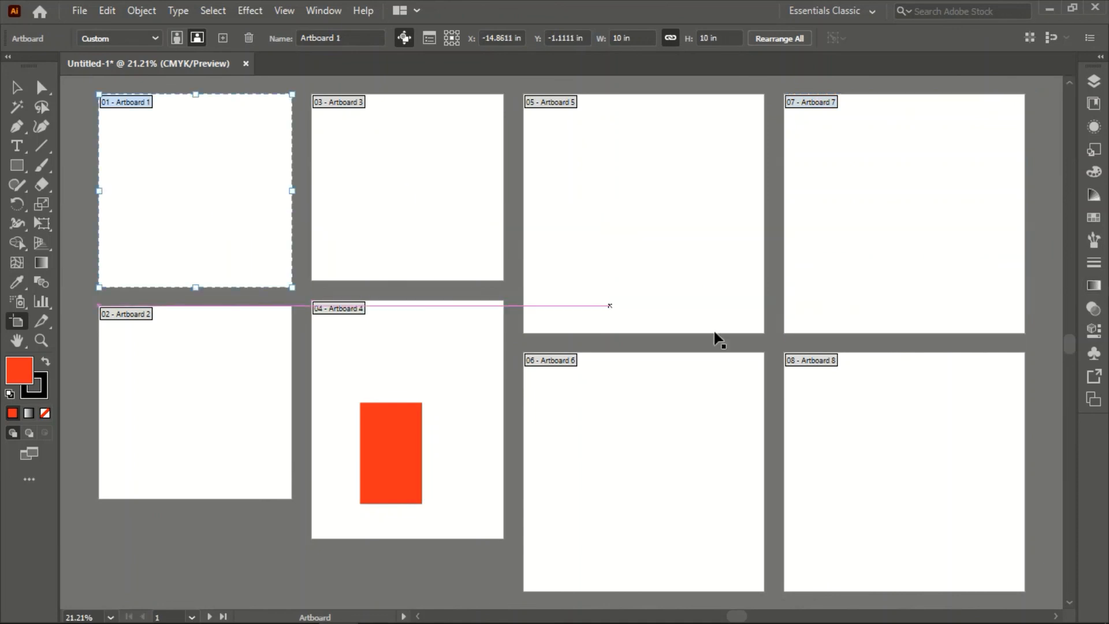
pyautogui.click(1094, 330)
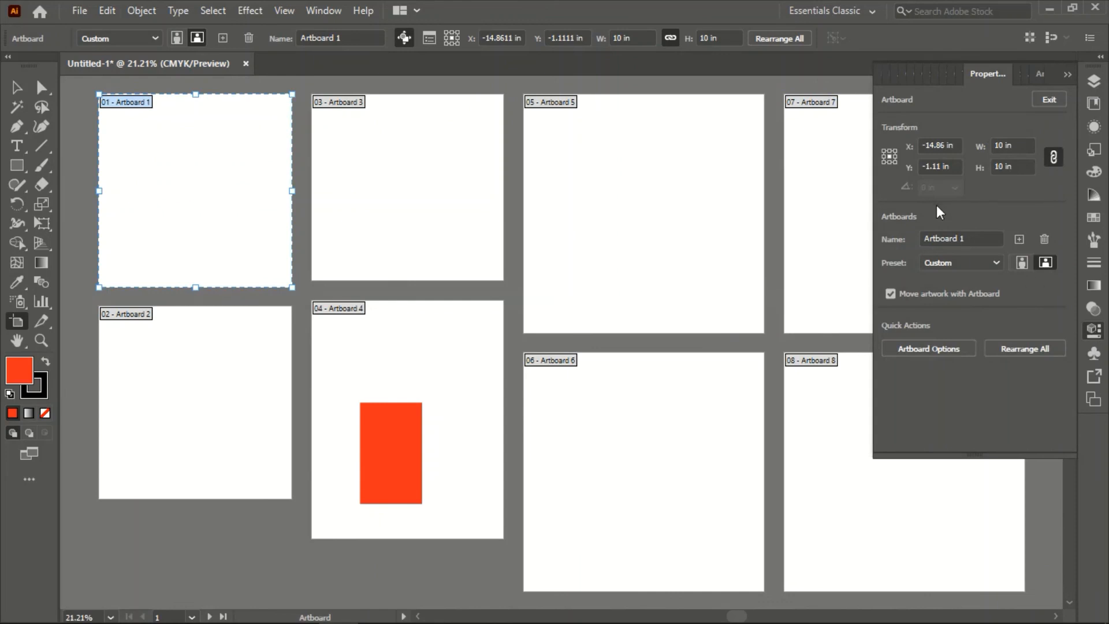
pyautogui.click(973, 237)
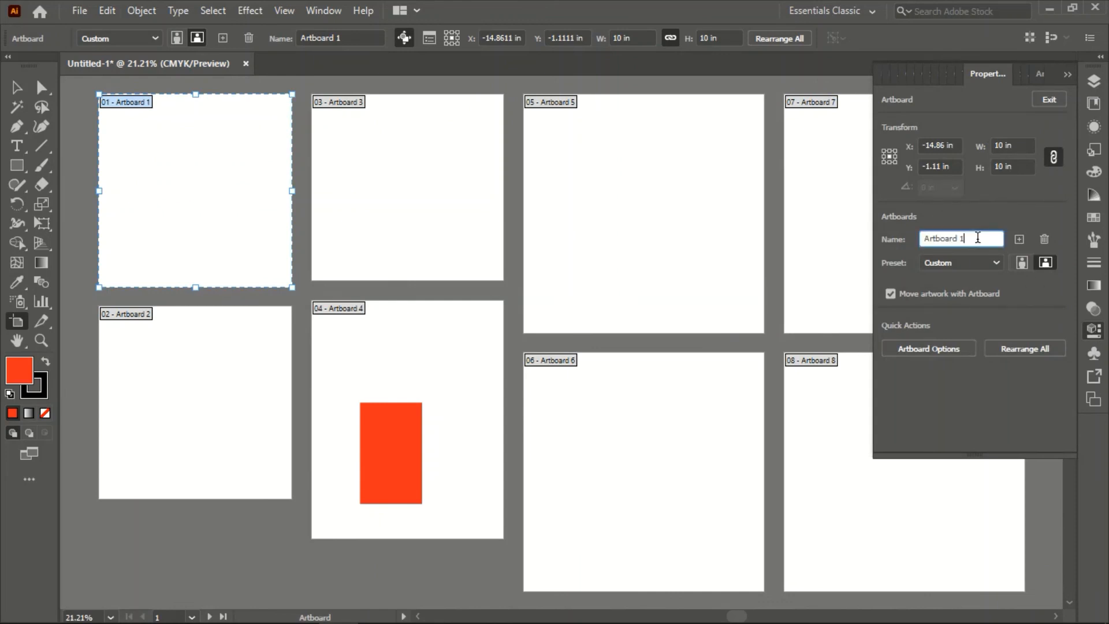
pyautogui.moveTo(974, 237); pyautogui.dragTo(876, 239)
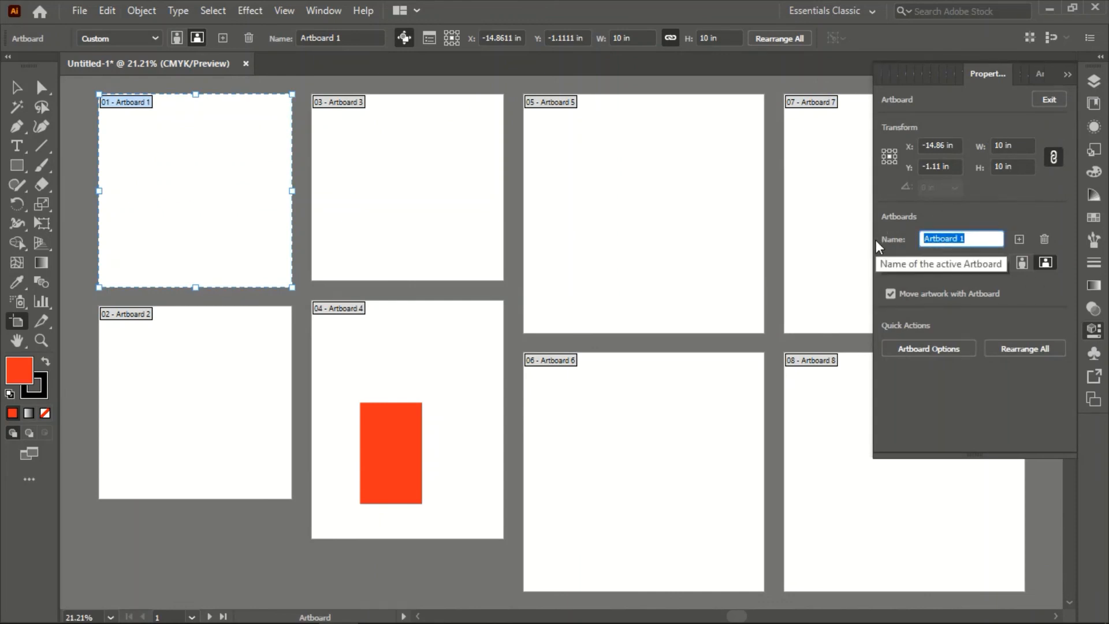
pyautogui.write('art one')
pyautogui.press('Return')
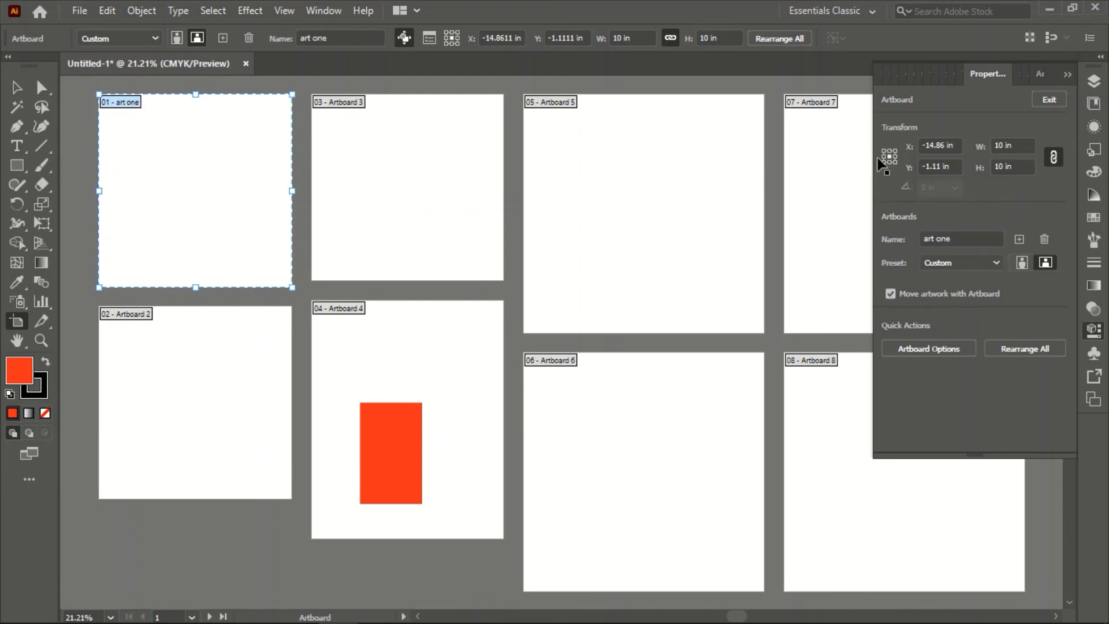
pyautogui.click(1066, 72)
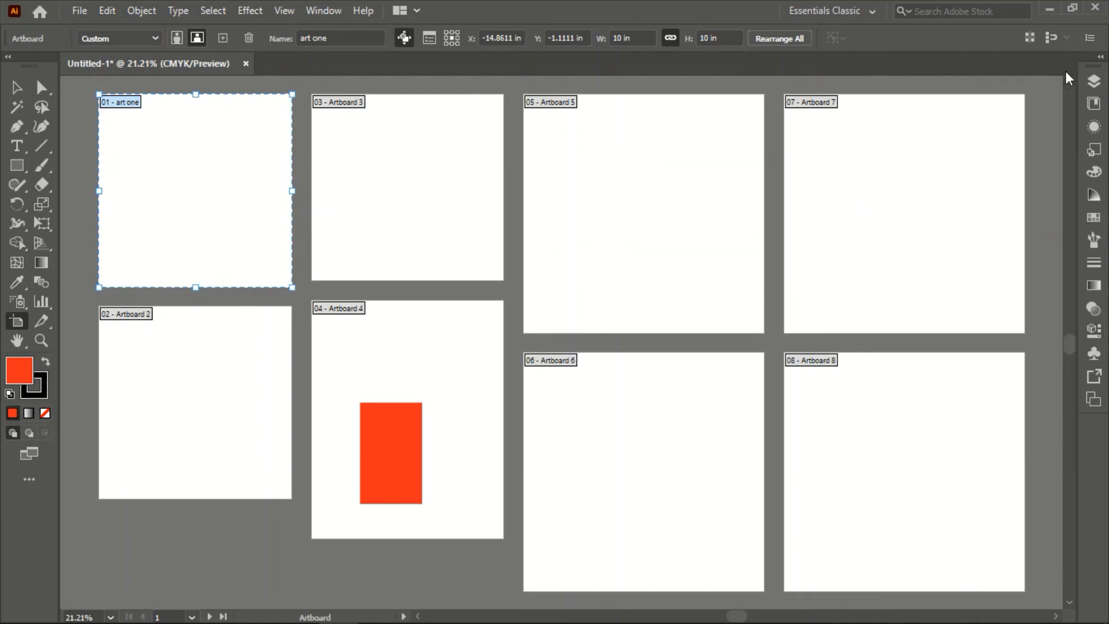